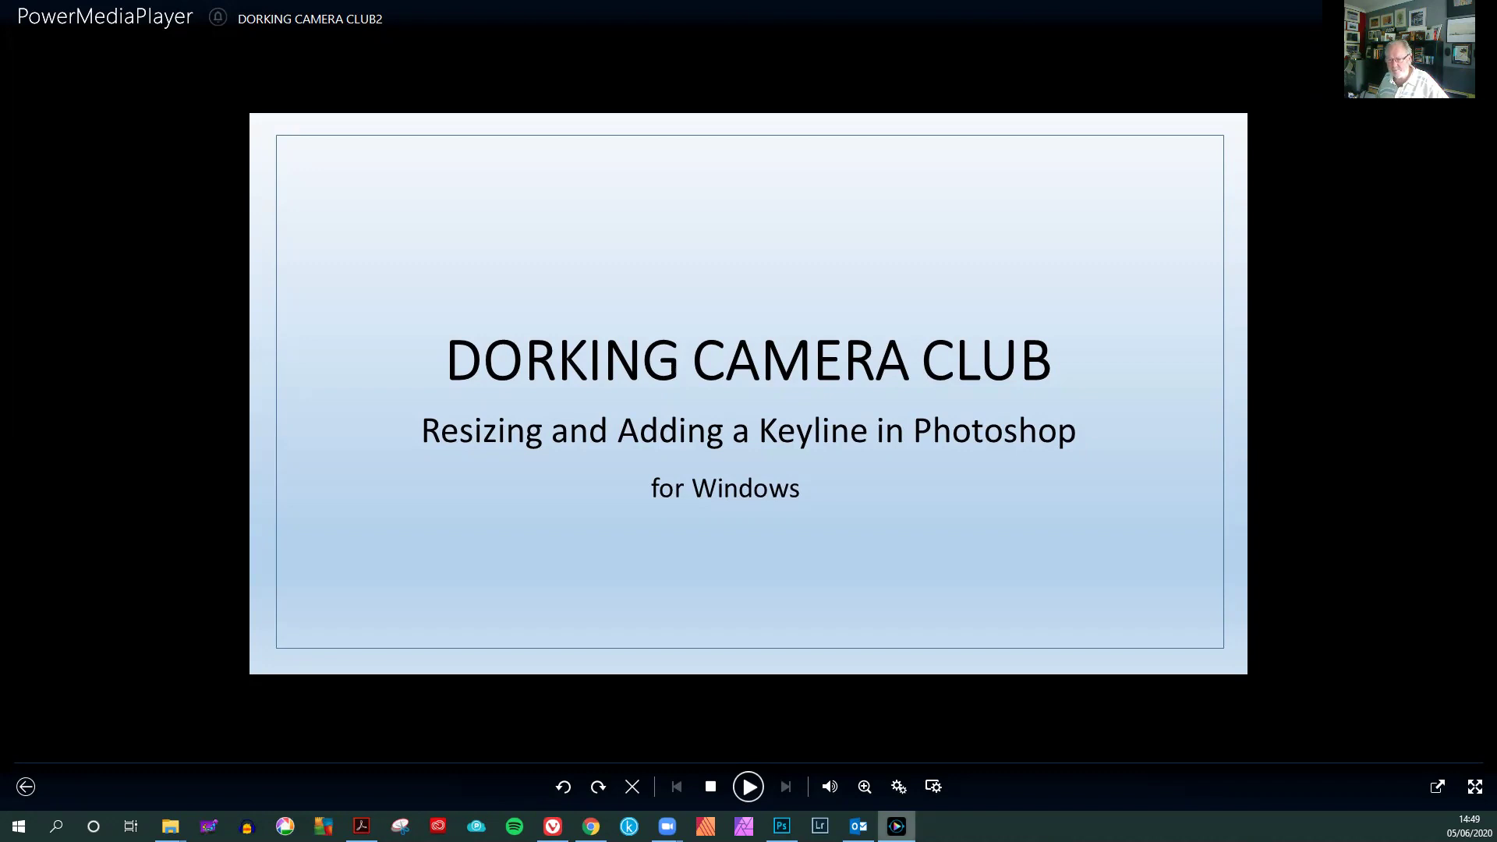
# Bring Photoshop forward and review the railway, woodland and iris photos, ending on _DSF4393.tif
pyautogui.moveTo(782, 826)
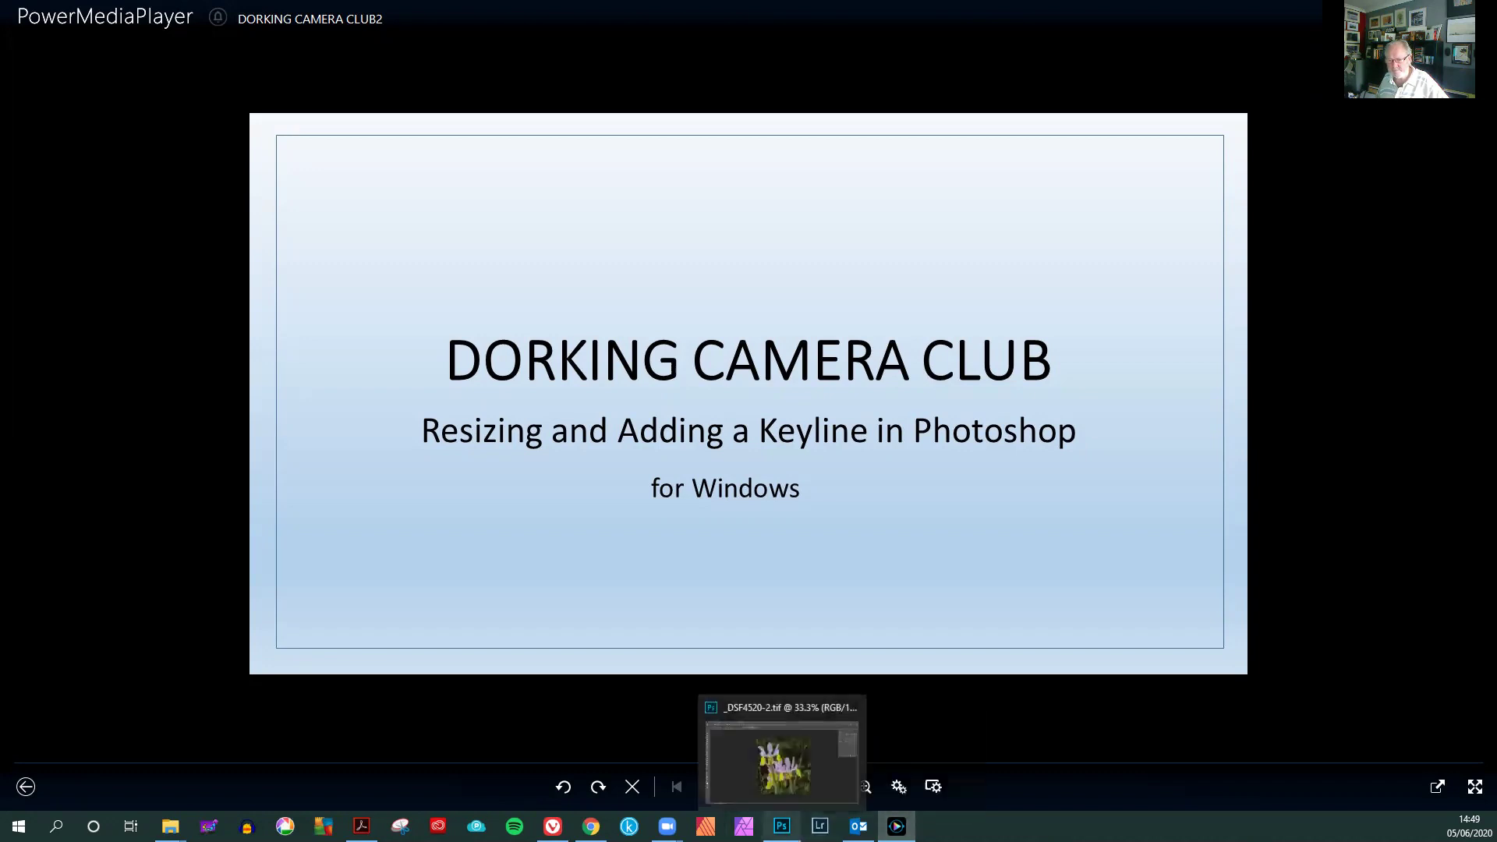
pyautogui.click(782, 761)
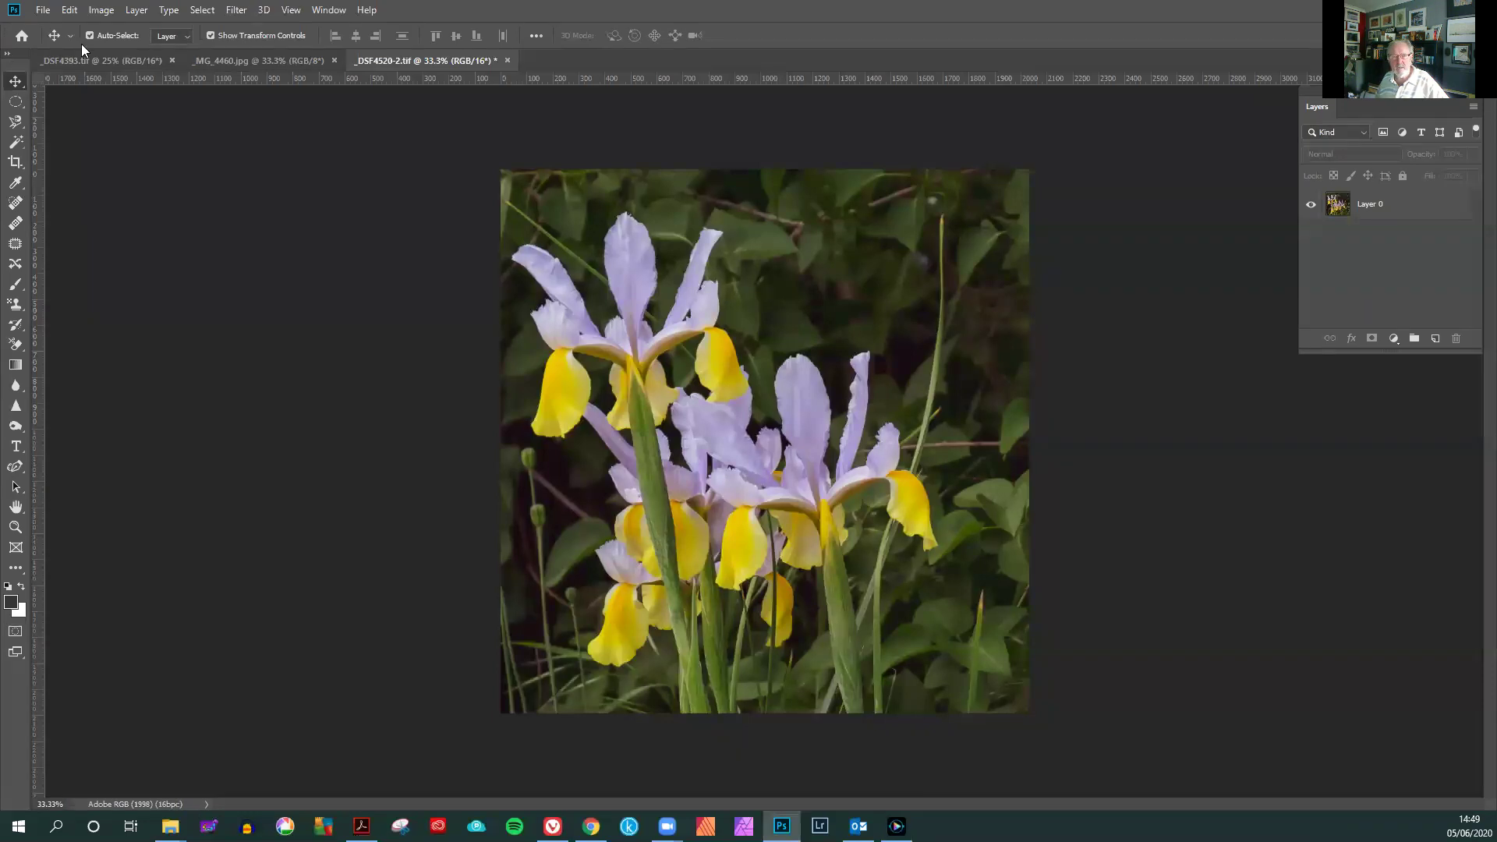
pyautogui.click(117, 60)
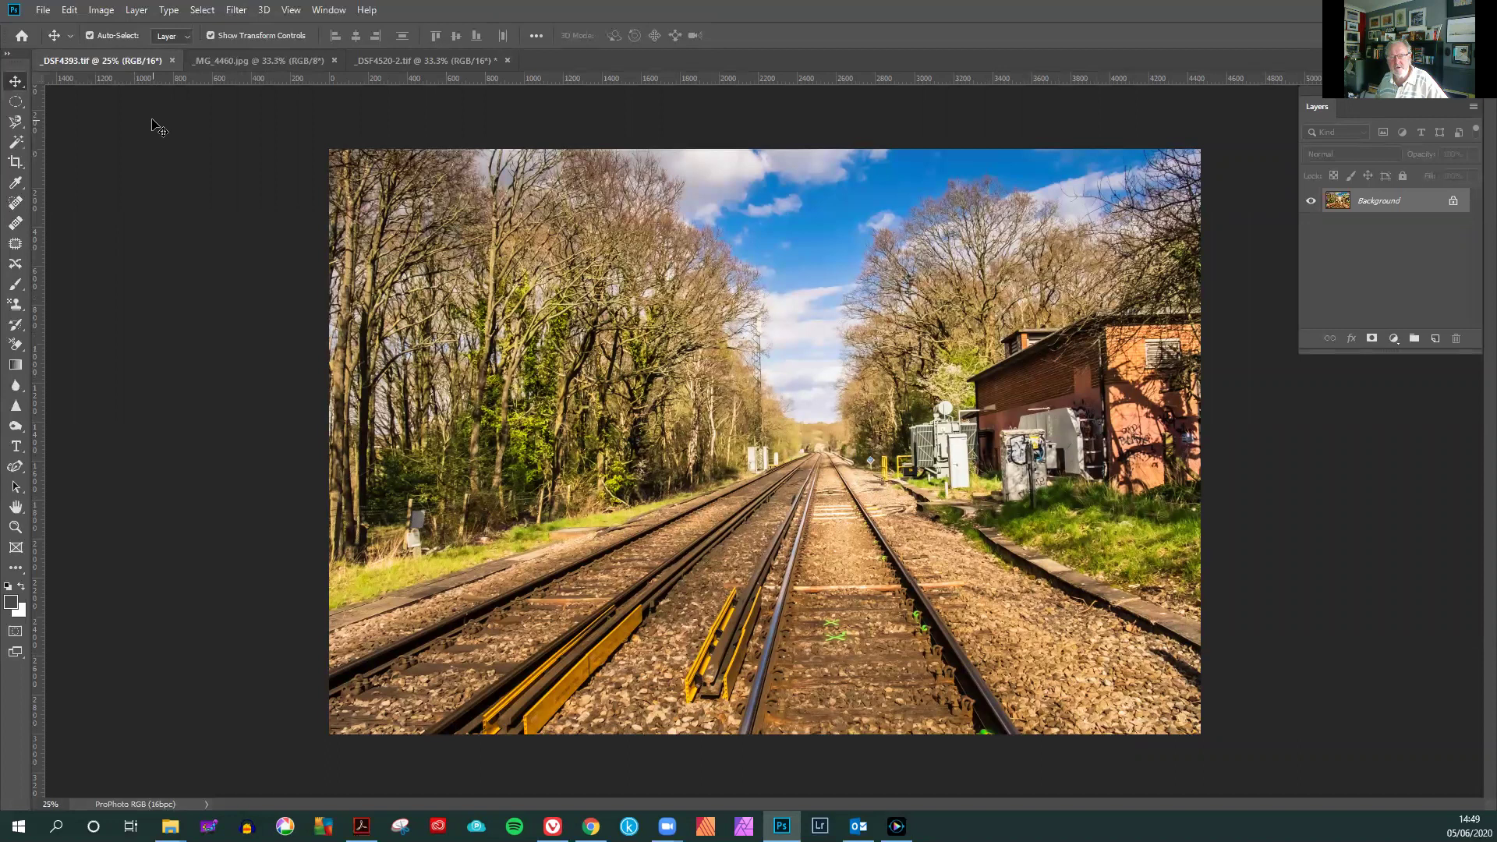
pyautogui.click(227, 62)
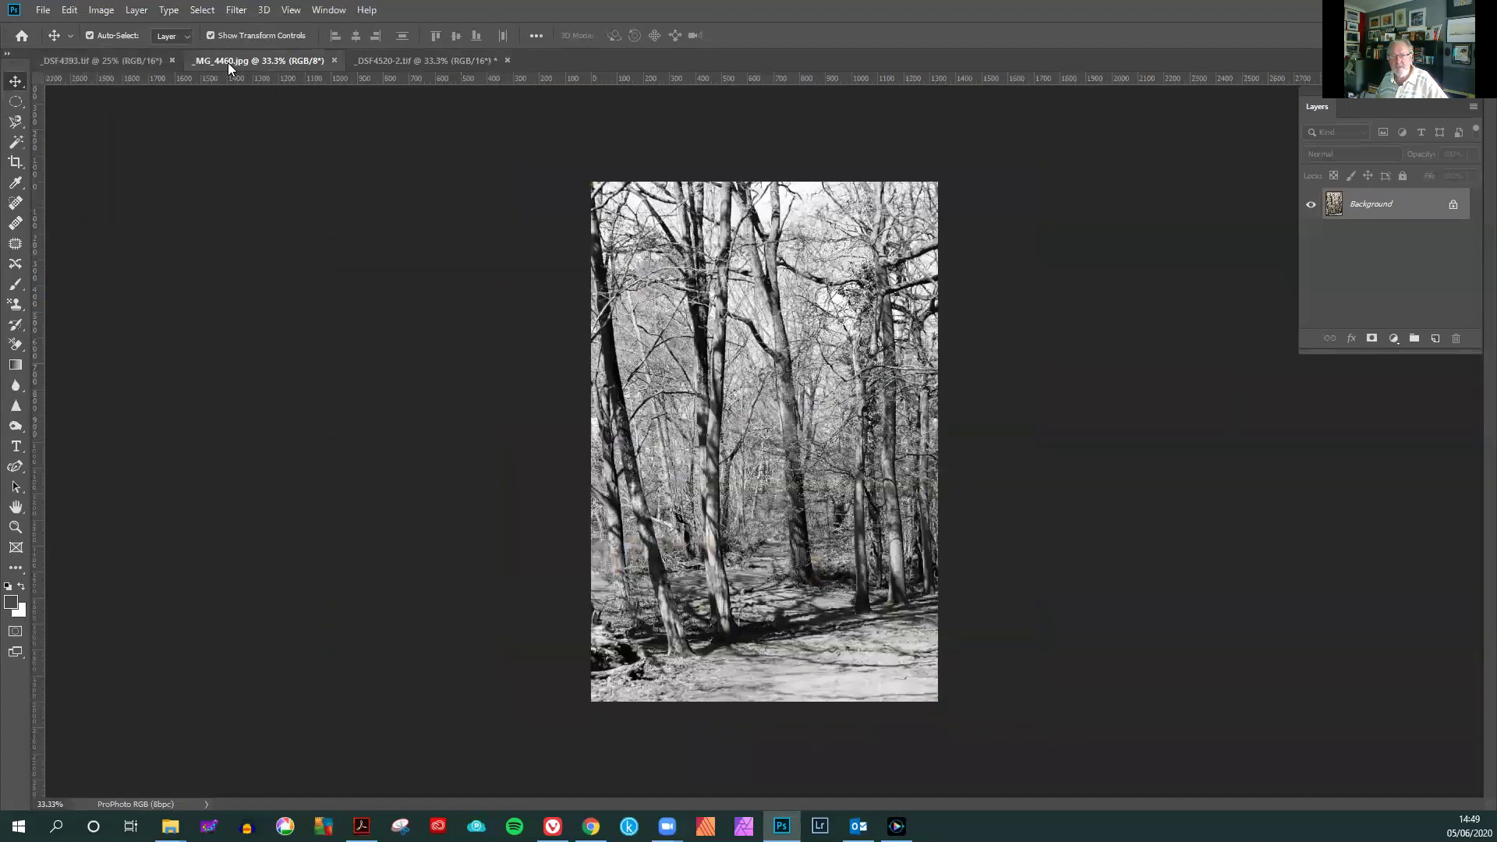
pyautogui.click(367, 62)
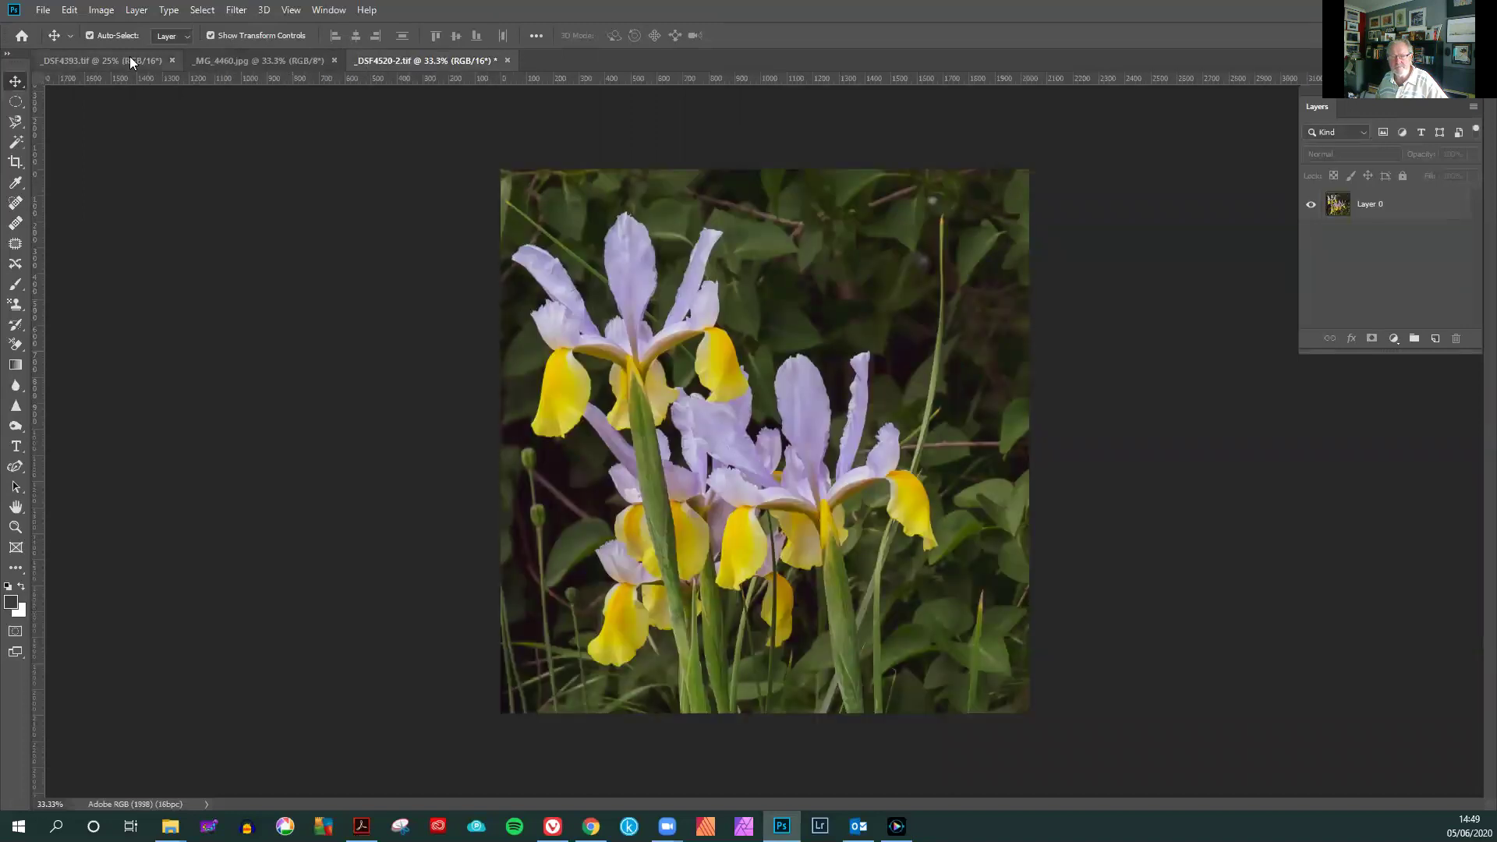
pyautogui.click(129, 60)
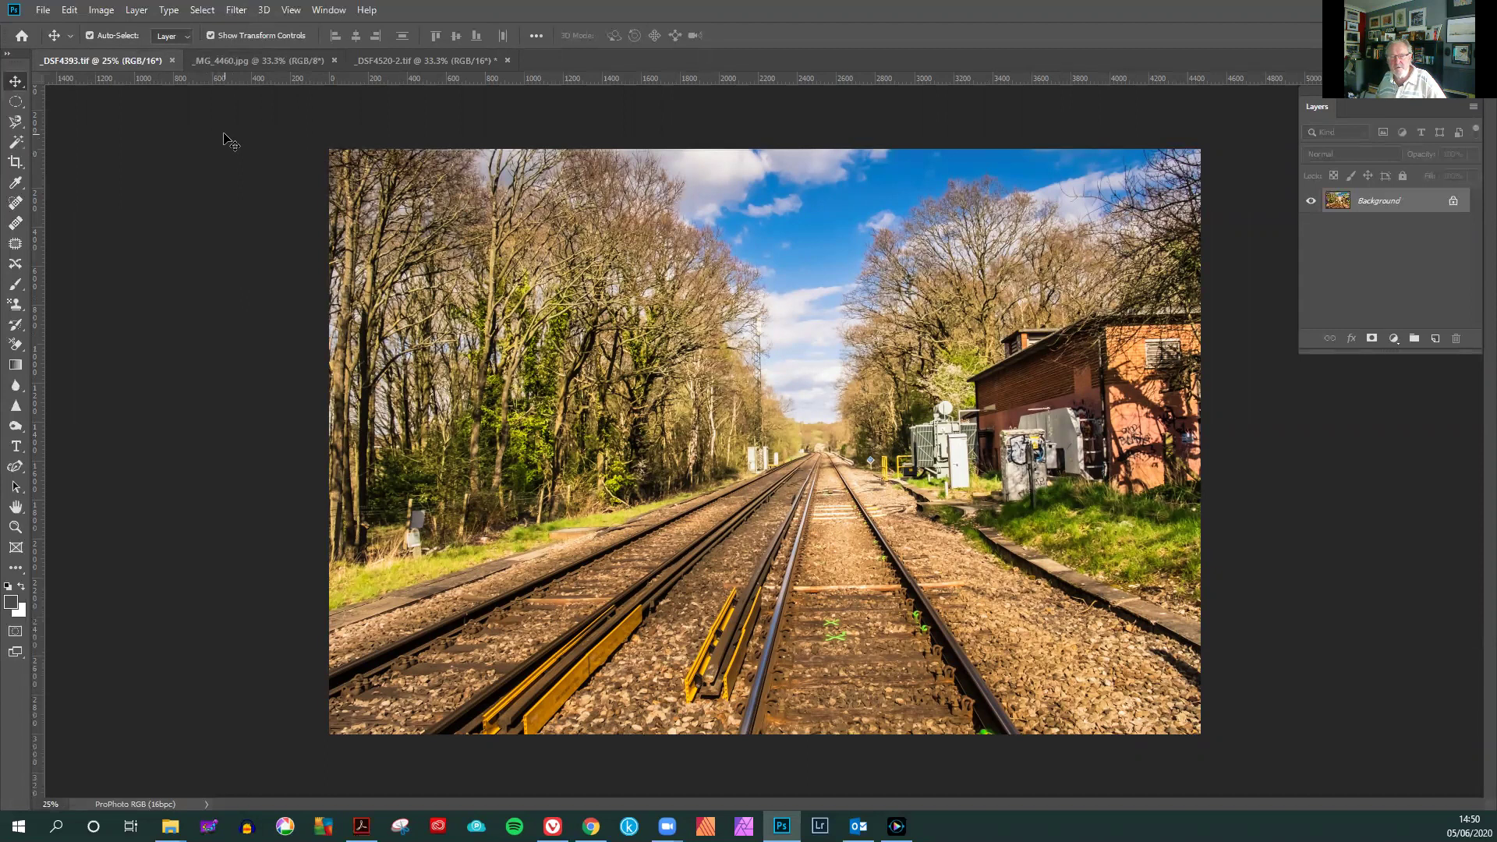
# Set _DSF4393.tif to 1400 px wide with proportions constrained, giving 1400 × 941
pyautogui.click(103, 11)
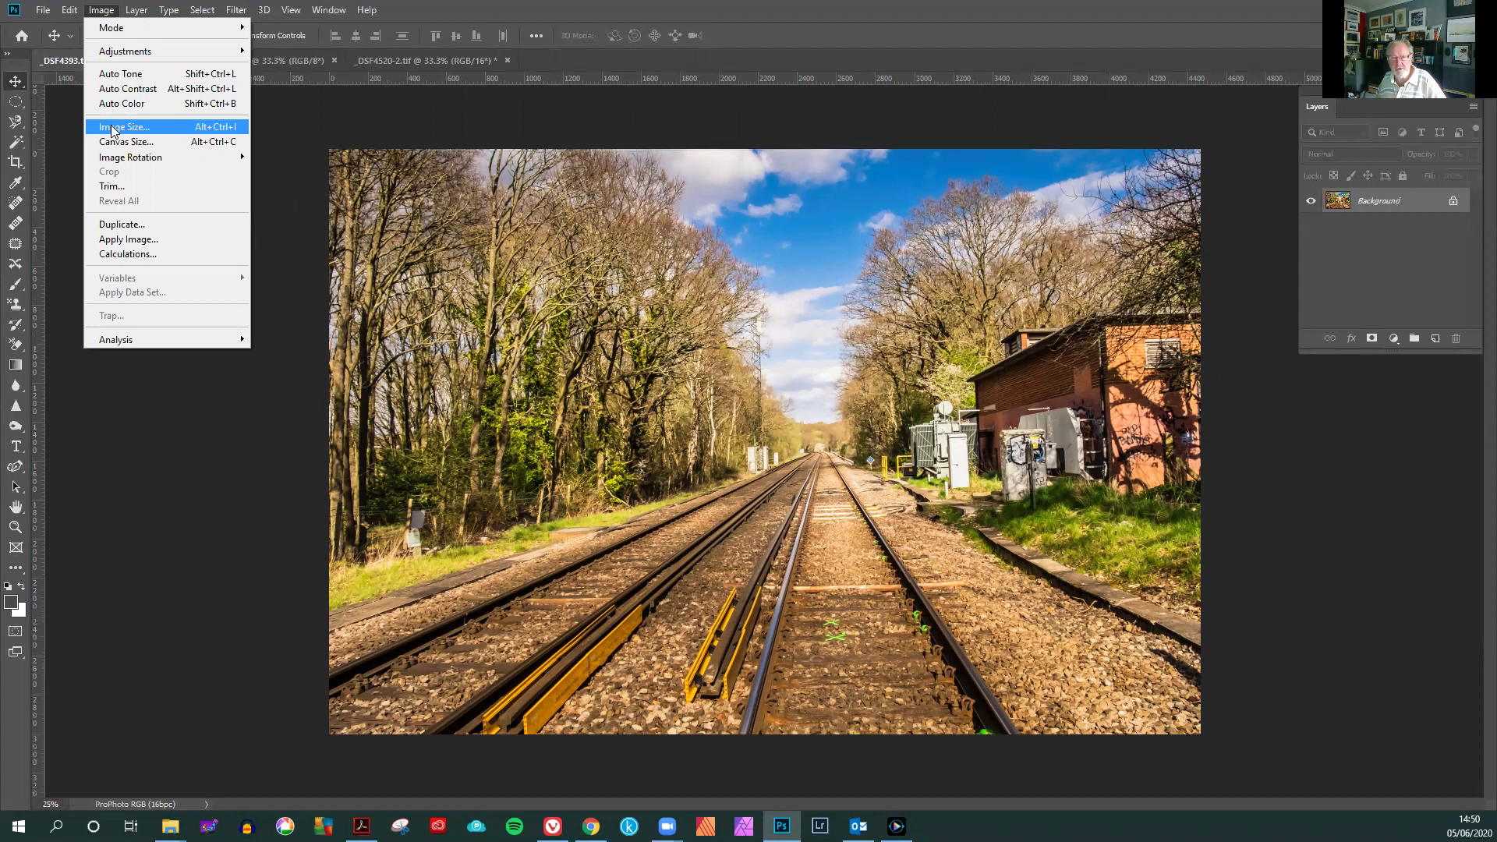
pyautogui.click(153, 131)
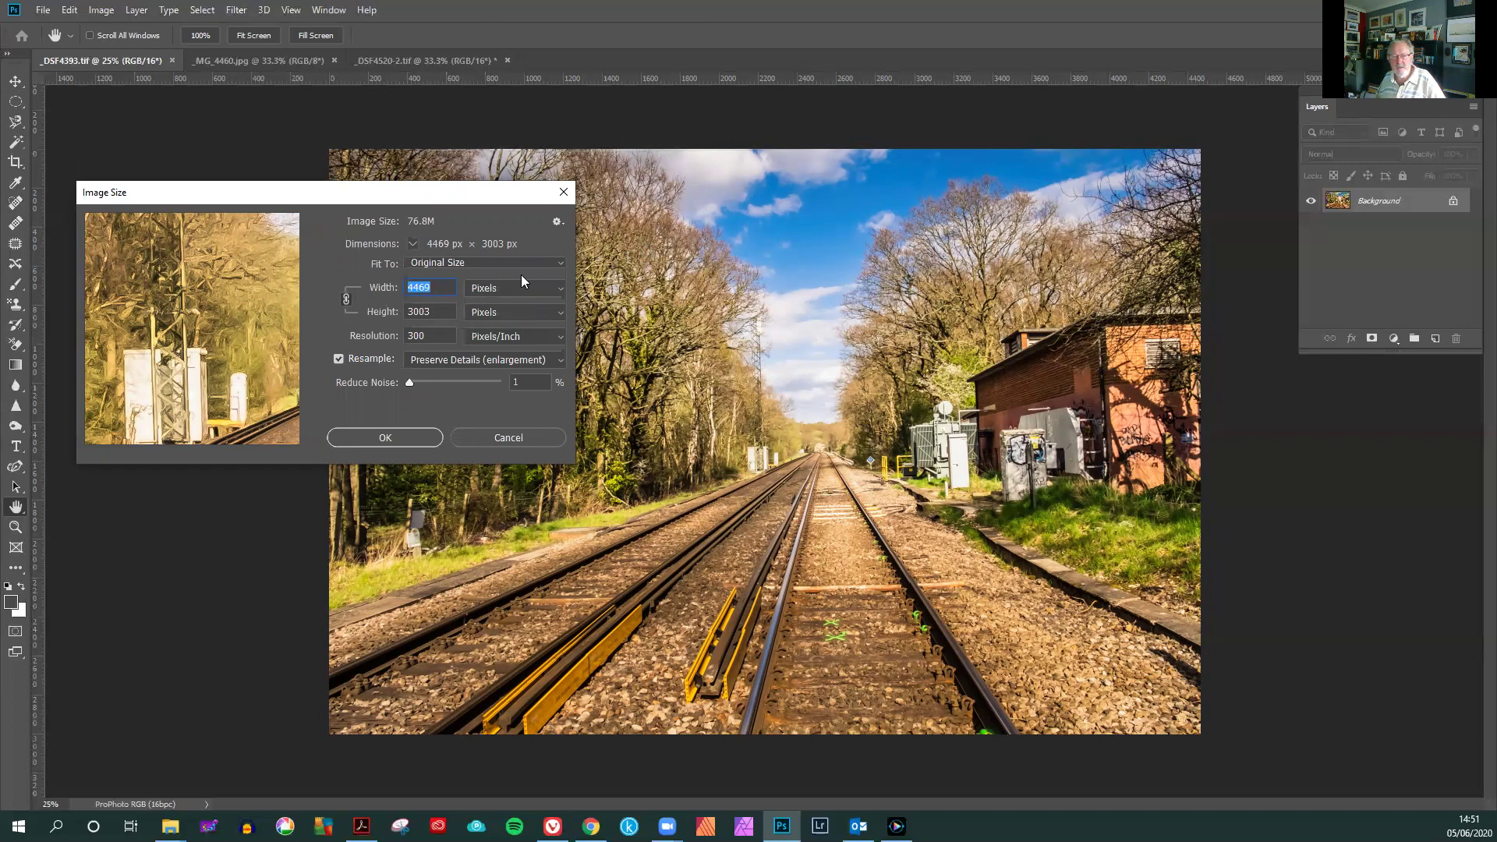
pyautogui.write('1400')
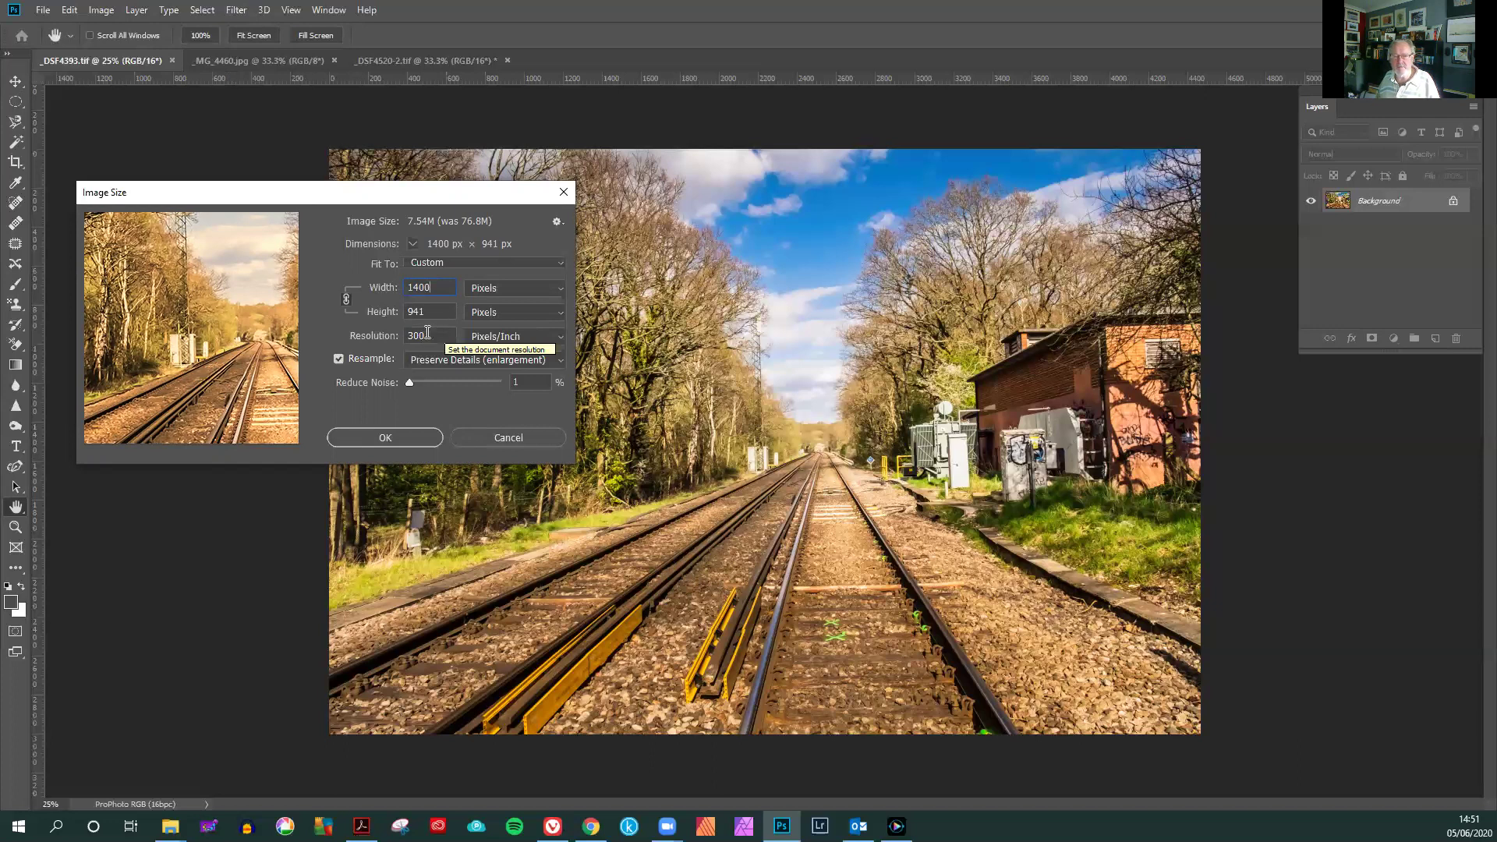
pyautogui.click(384, 436)
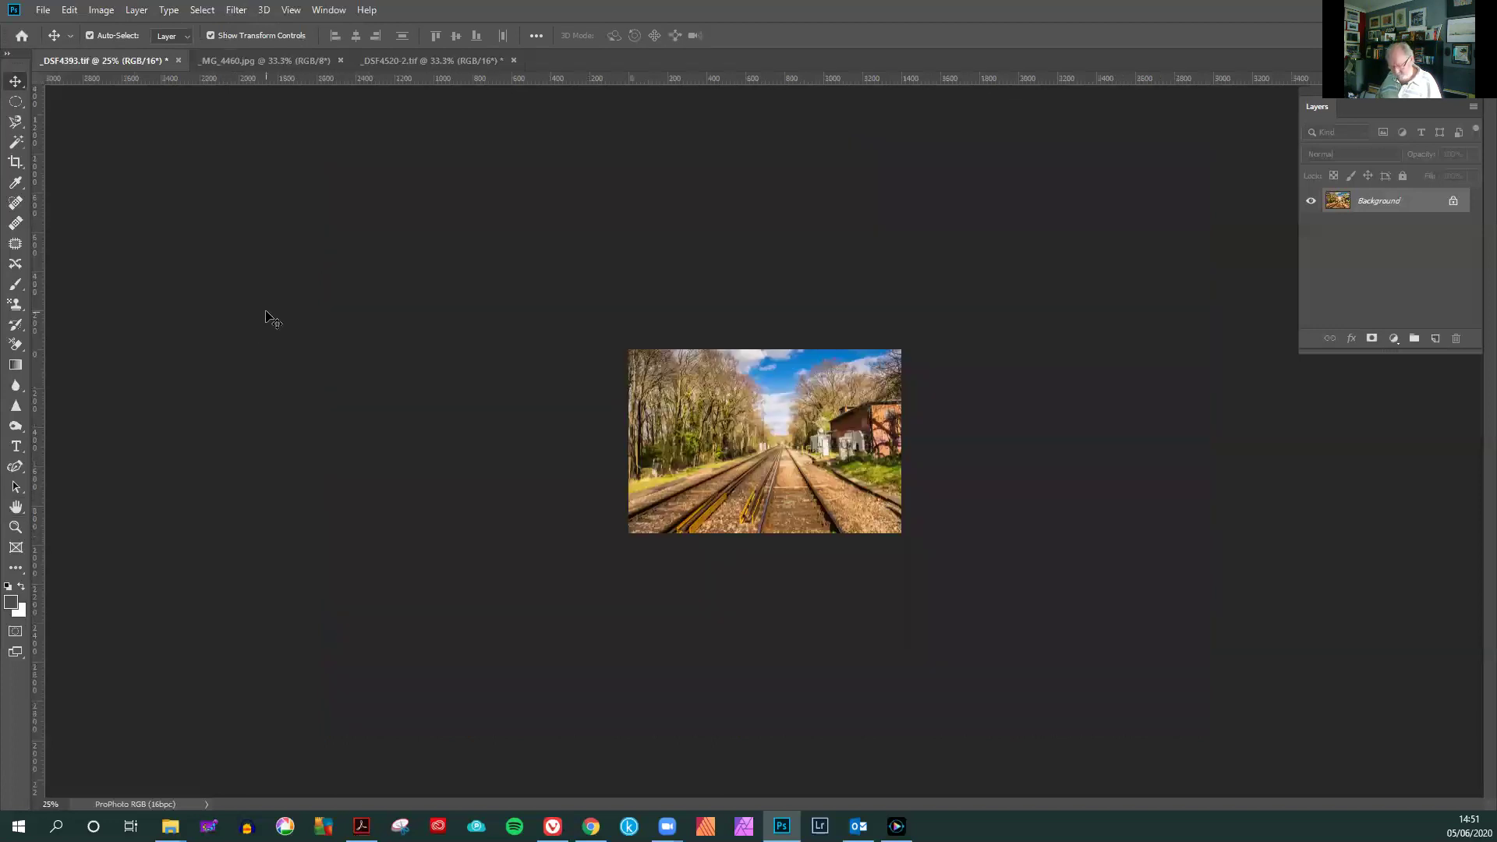
# Save the resized railway photo as the JPEG _DSF4393.jpg
pyautogui.hotkey('ctrl', '-')
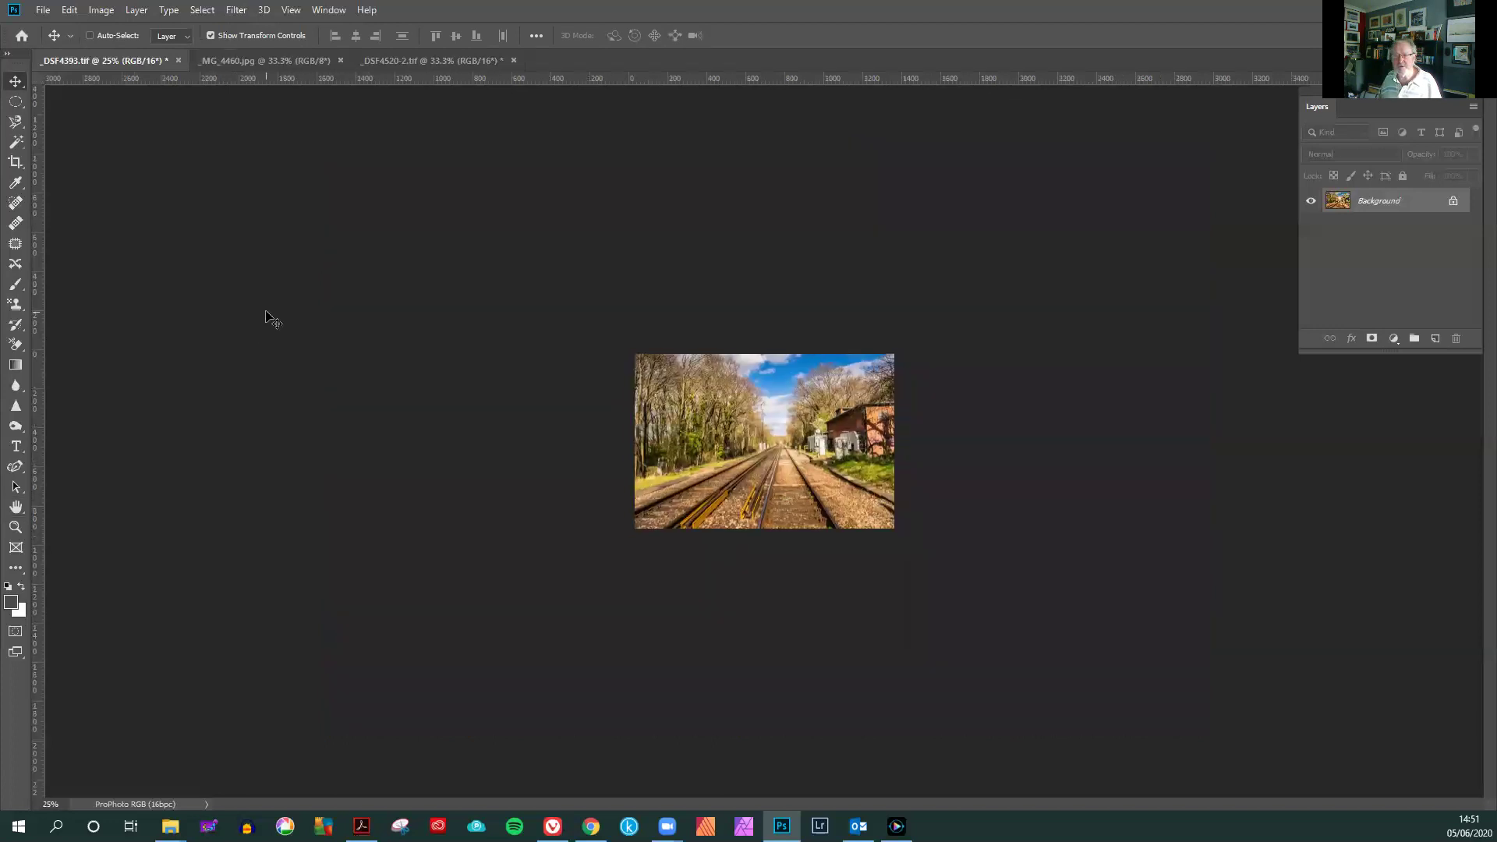
pyautogui.hotkey('ctrl', '+')
pyautogui.hotkey('ctrl', '+')
pyautogui.hotkey('ctrl', '+')
pyautogui.hotkey('ctrl', '+')
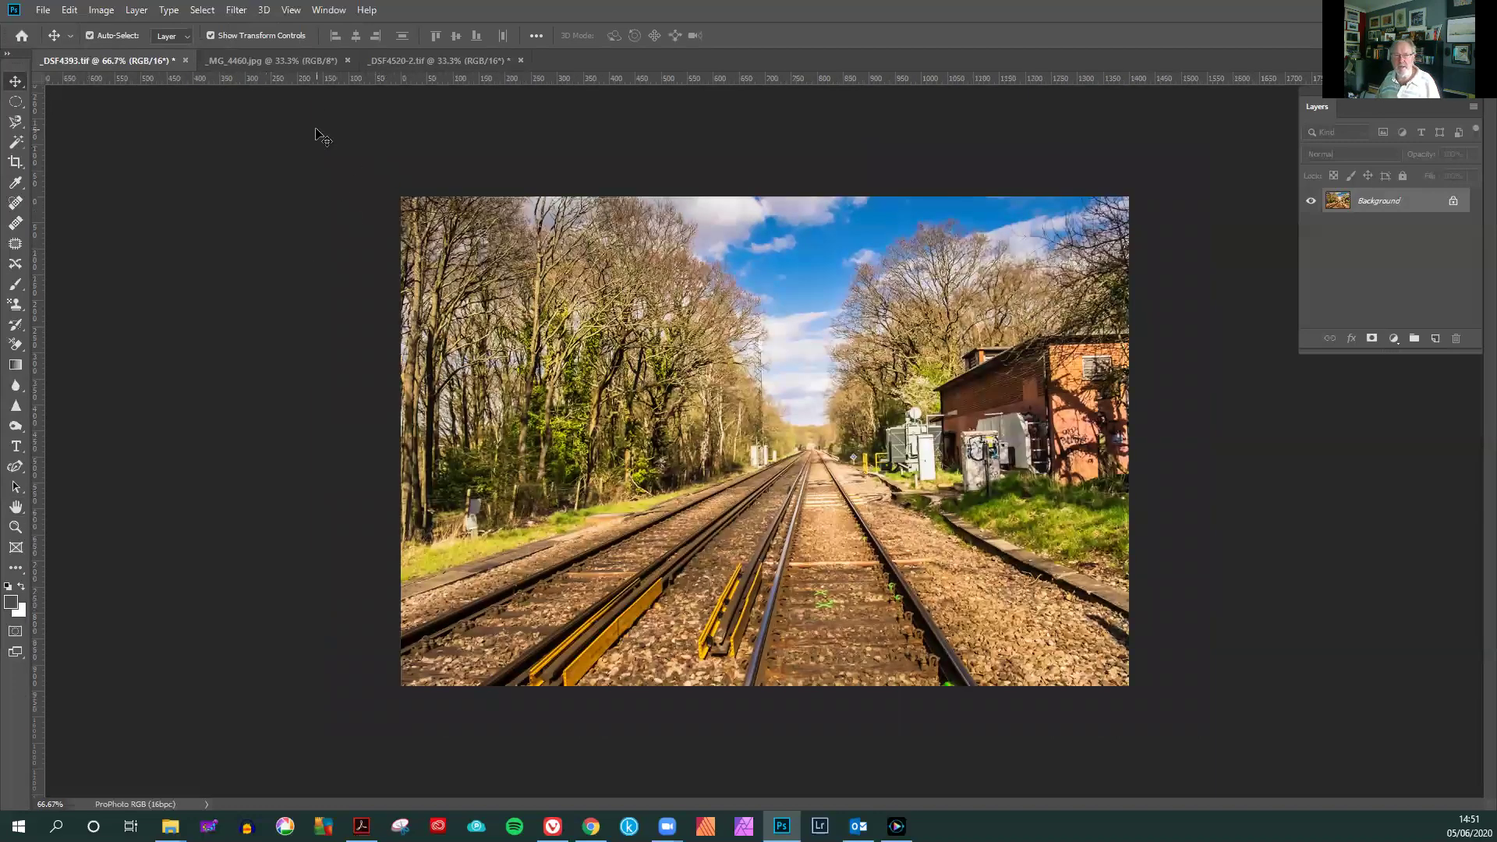
pyautogui.click(47, 12)
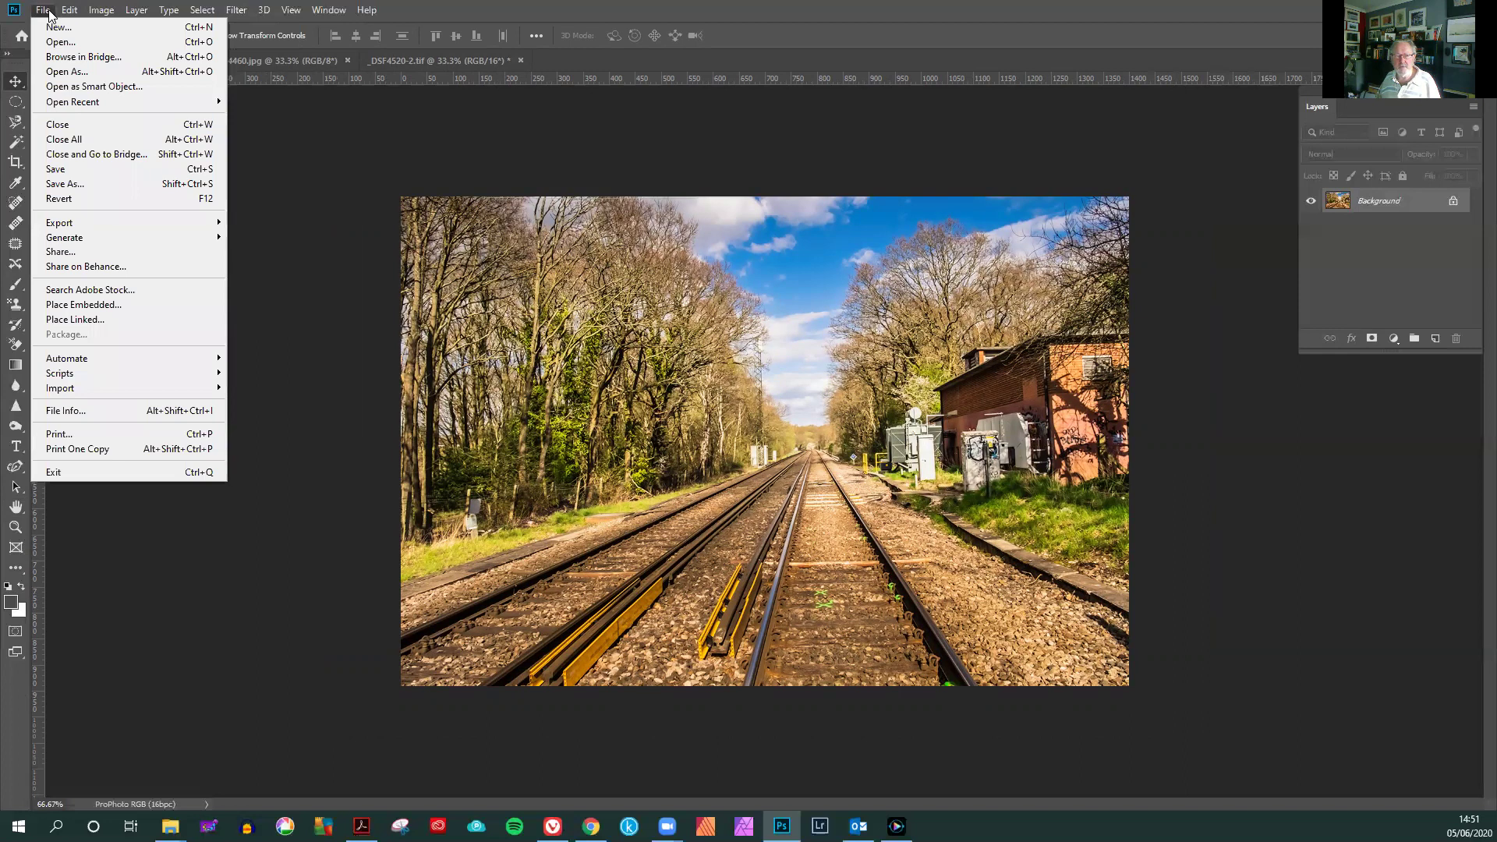
pyautogui.click(49, 184)
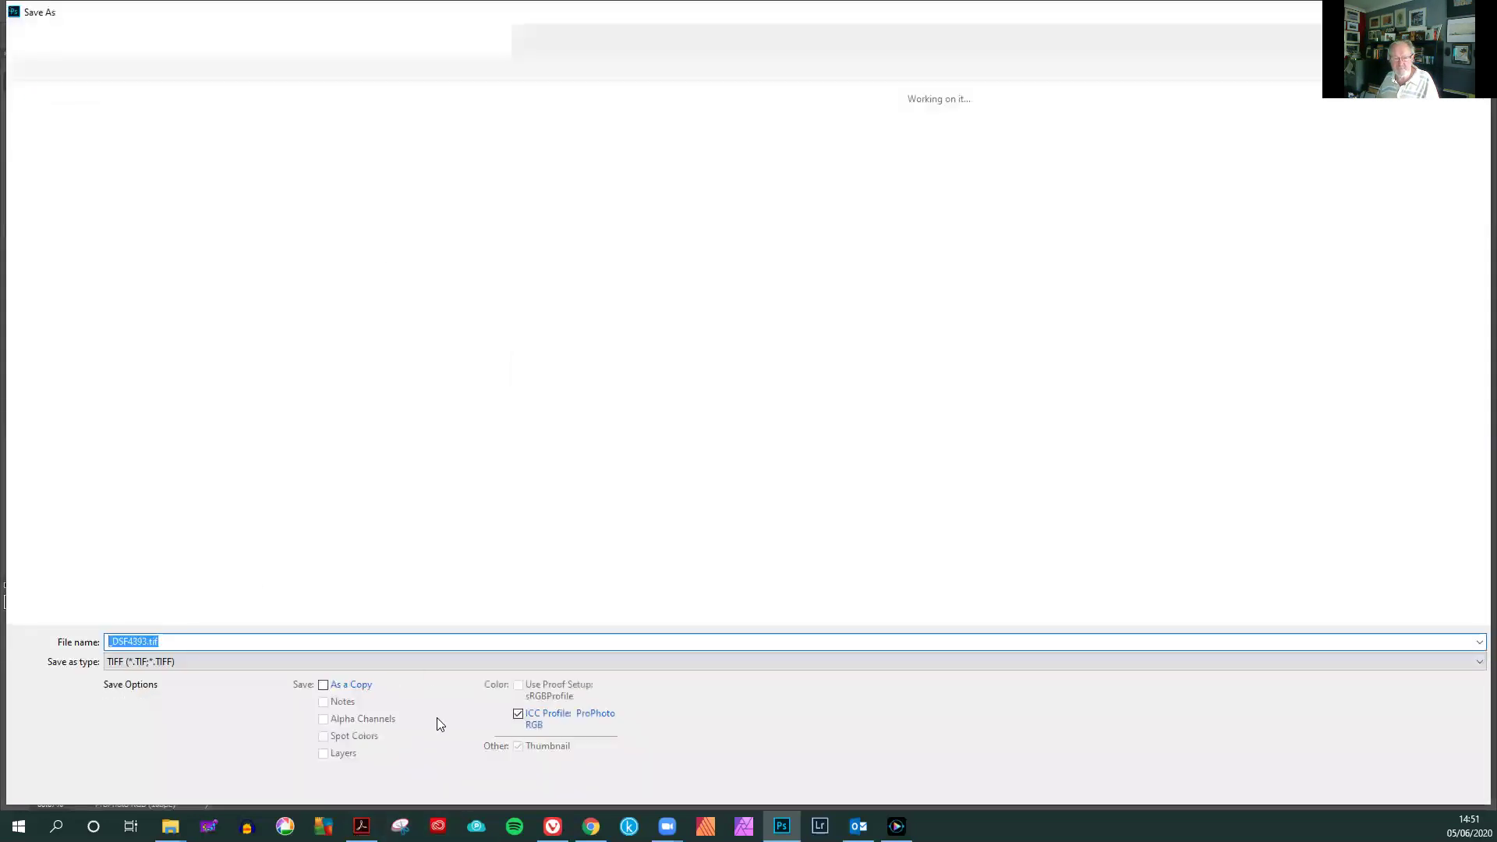
pyautogui.click(432, 657)
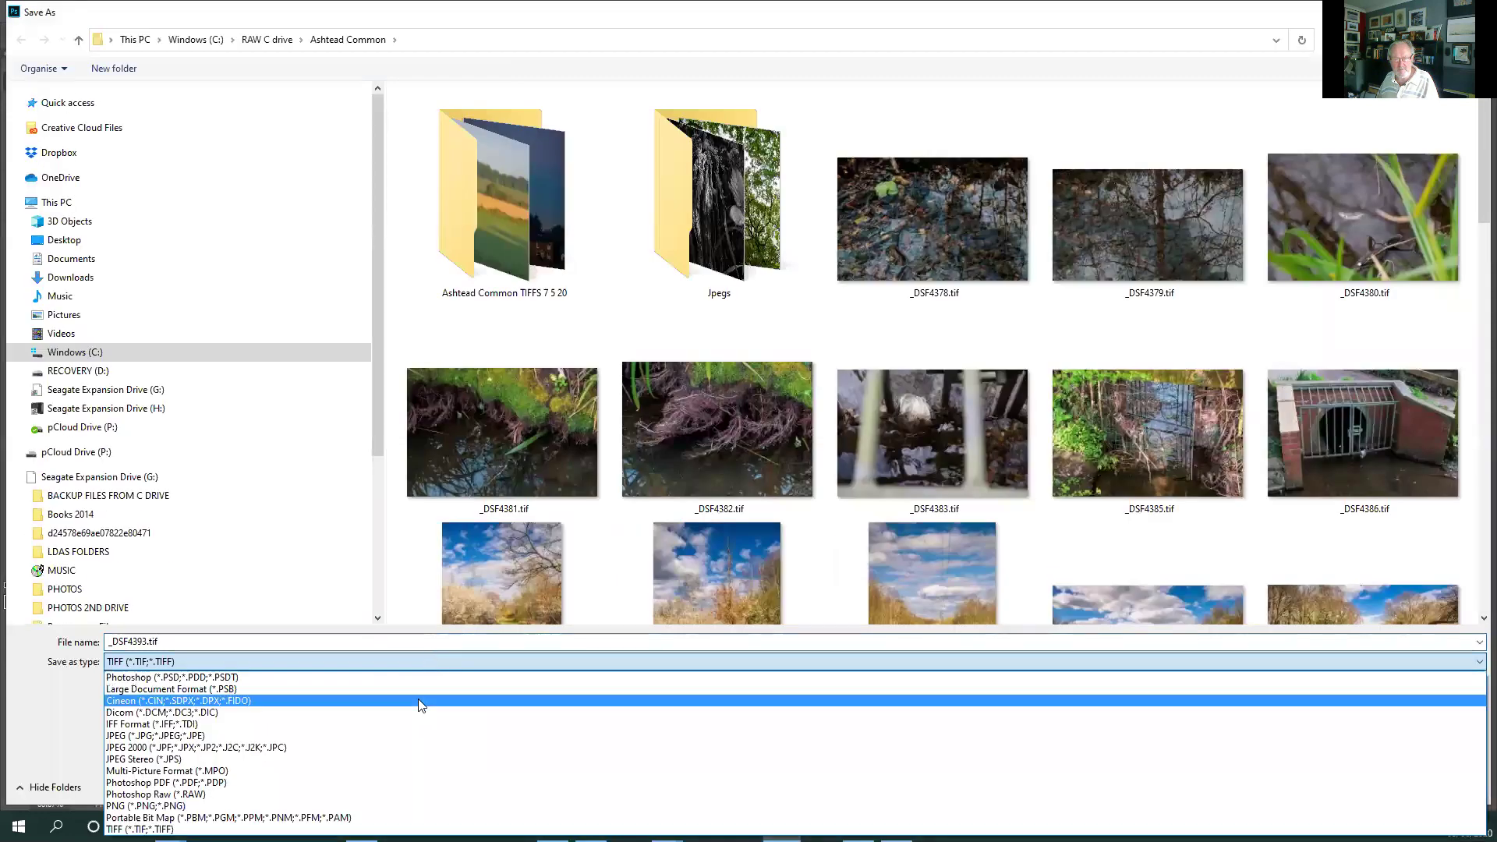
pyautogui.click(407, 733)
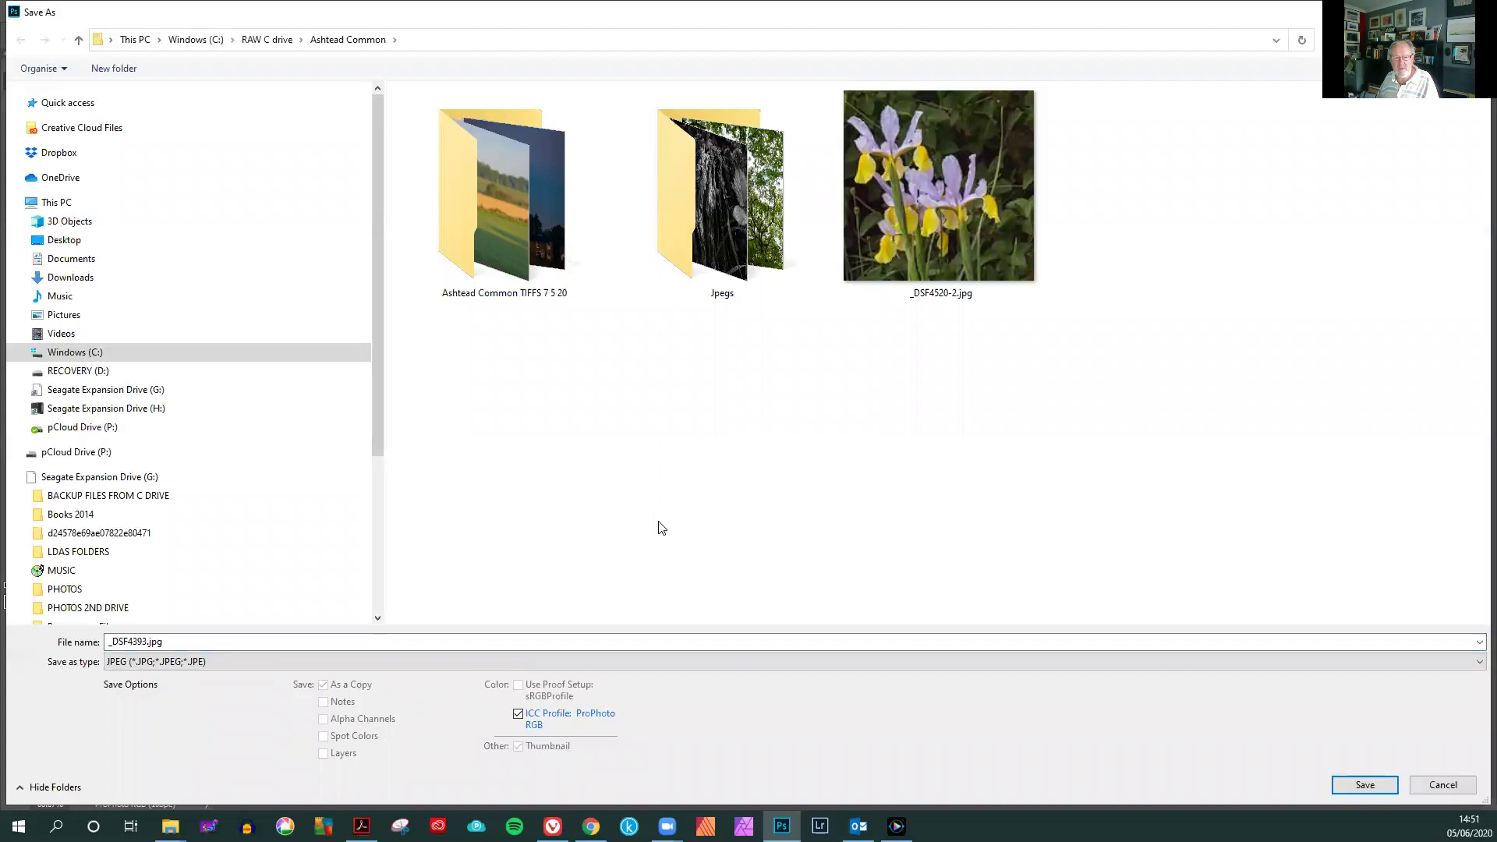
pyautogui.click(1363, 789)
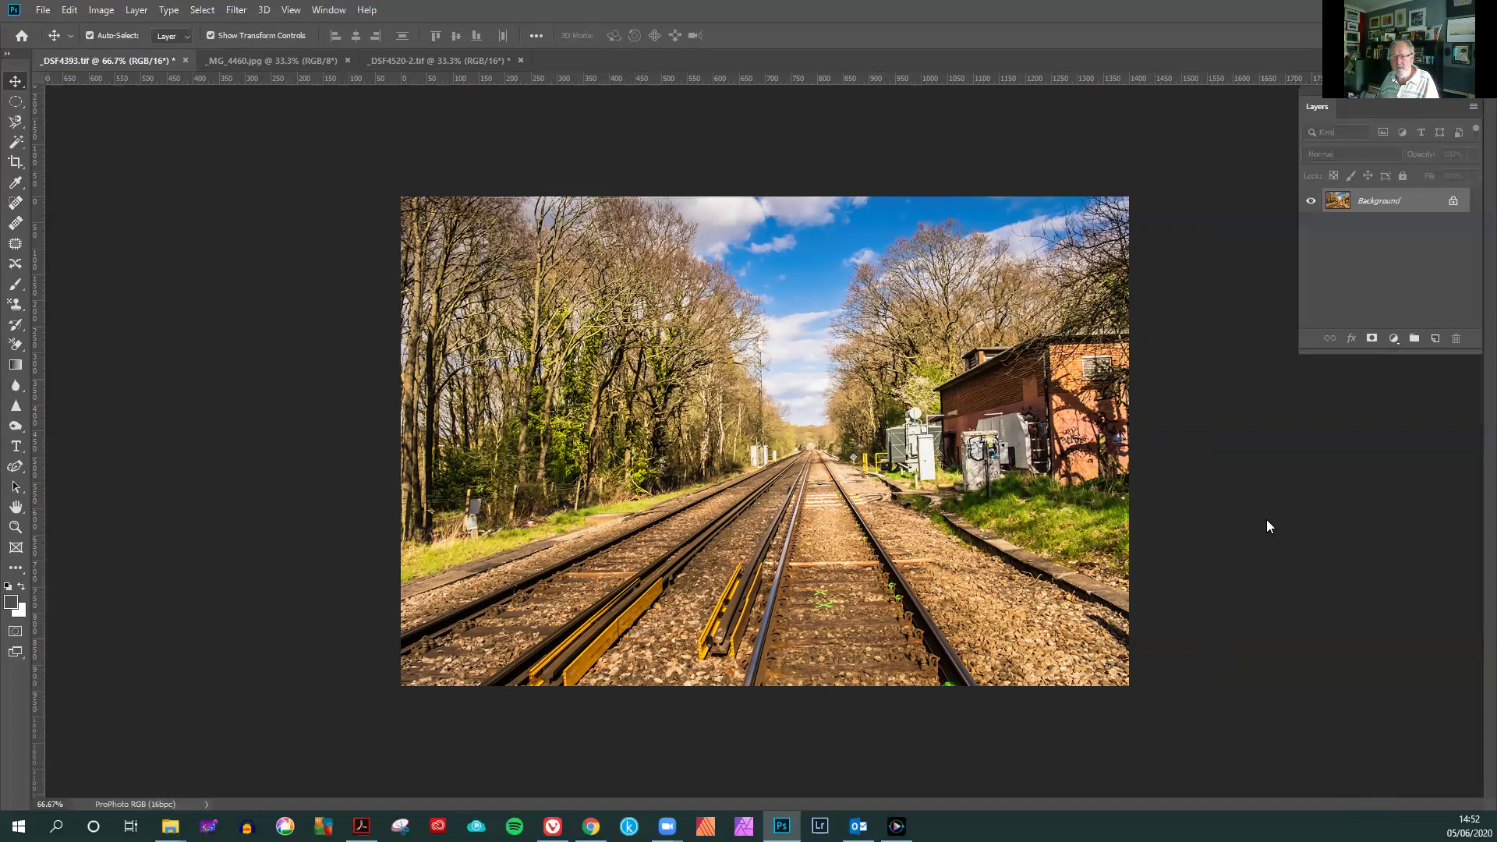
pyautogui.press('h')
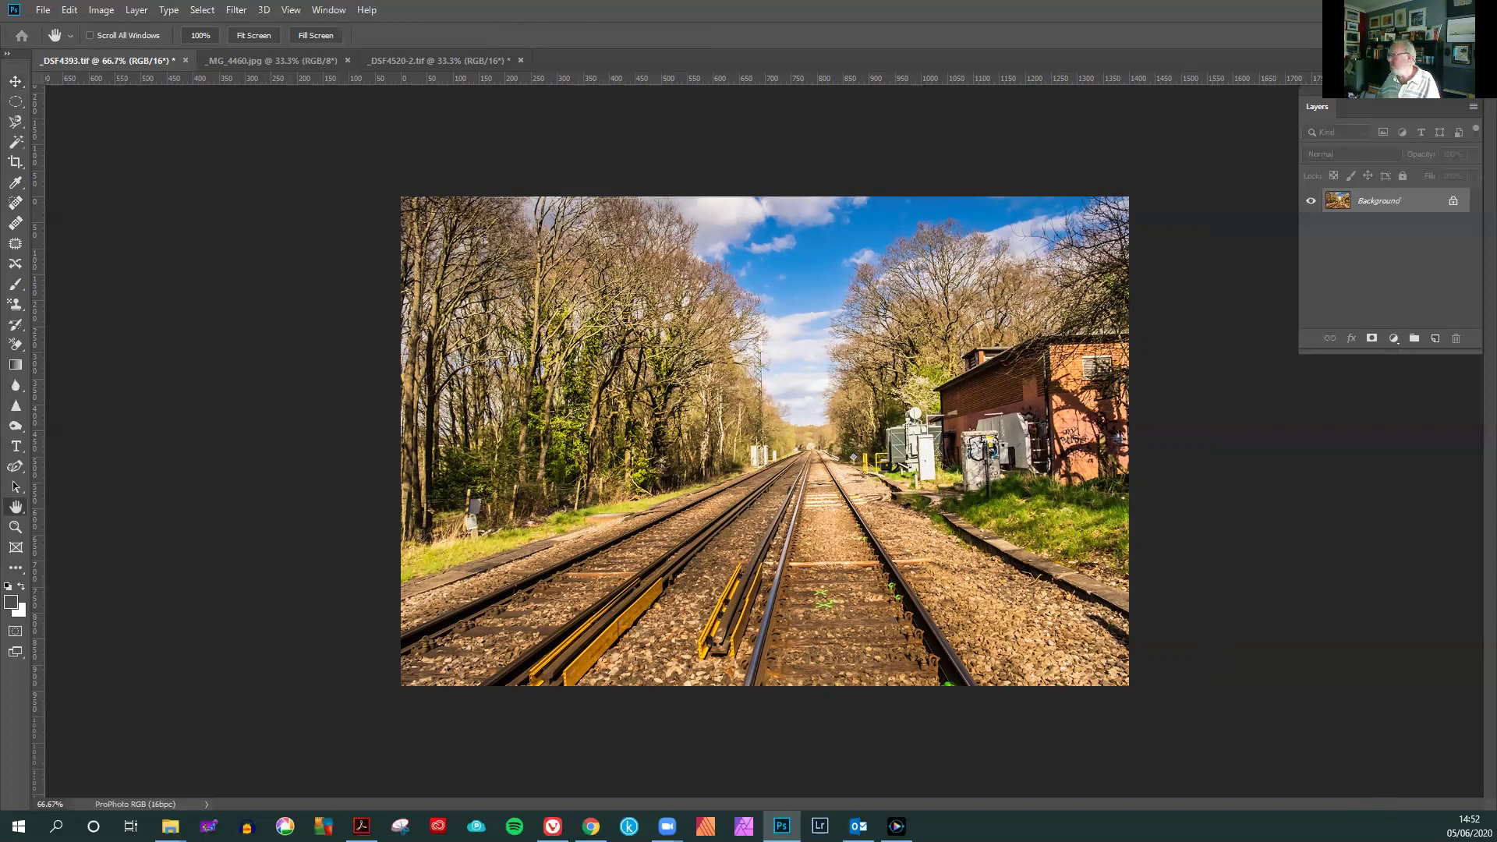
pyautogui.press('v')
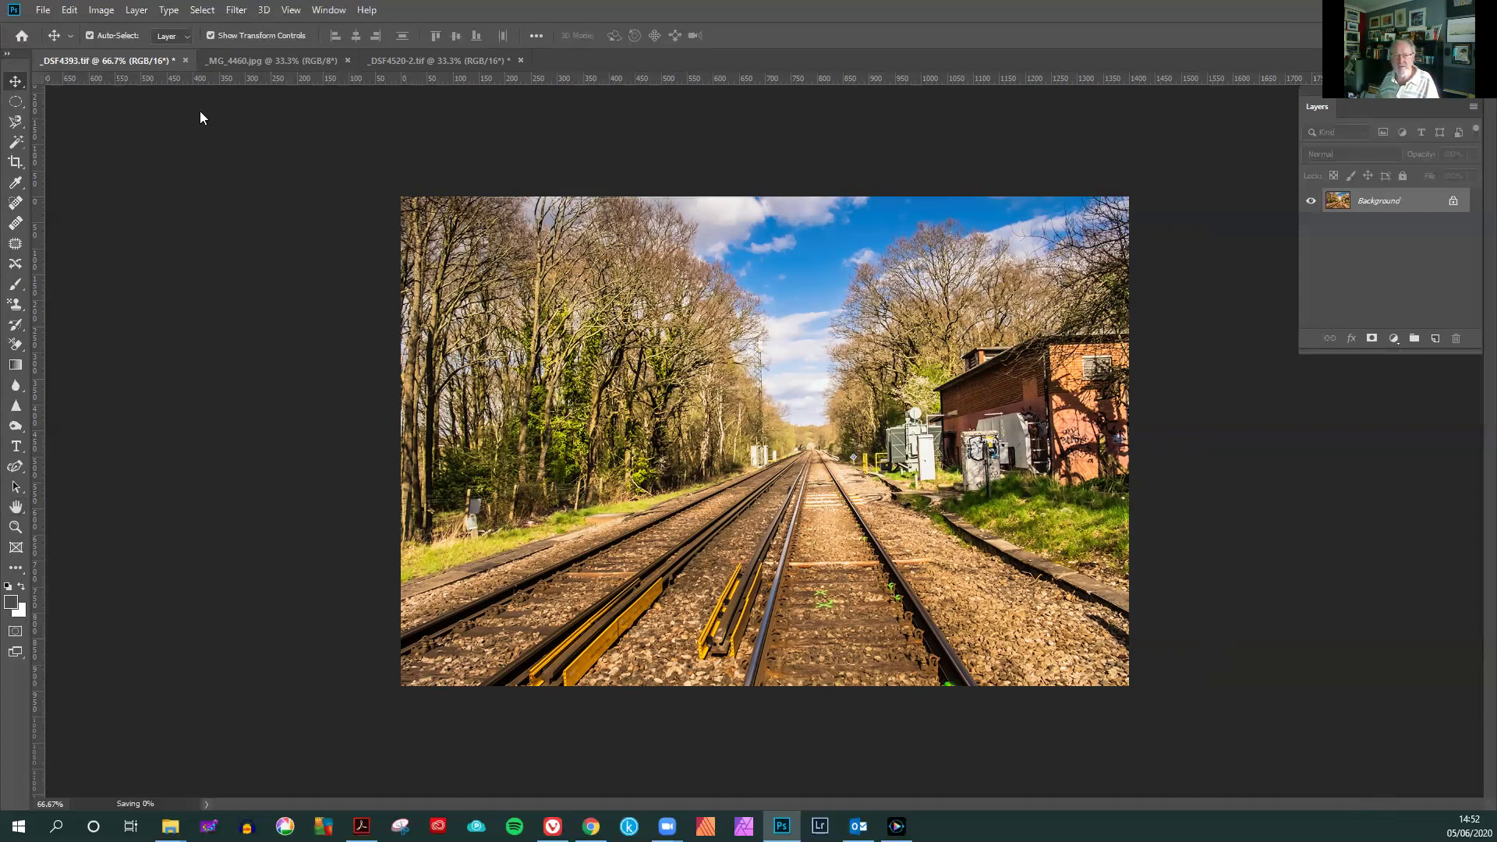
# Change the height of _MG_4460.jpg from 2000 to 1050 px, making it 700 × 1050
pyautogui.click(249, 60)
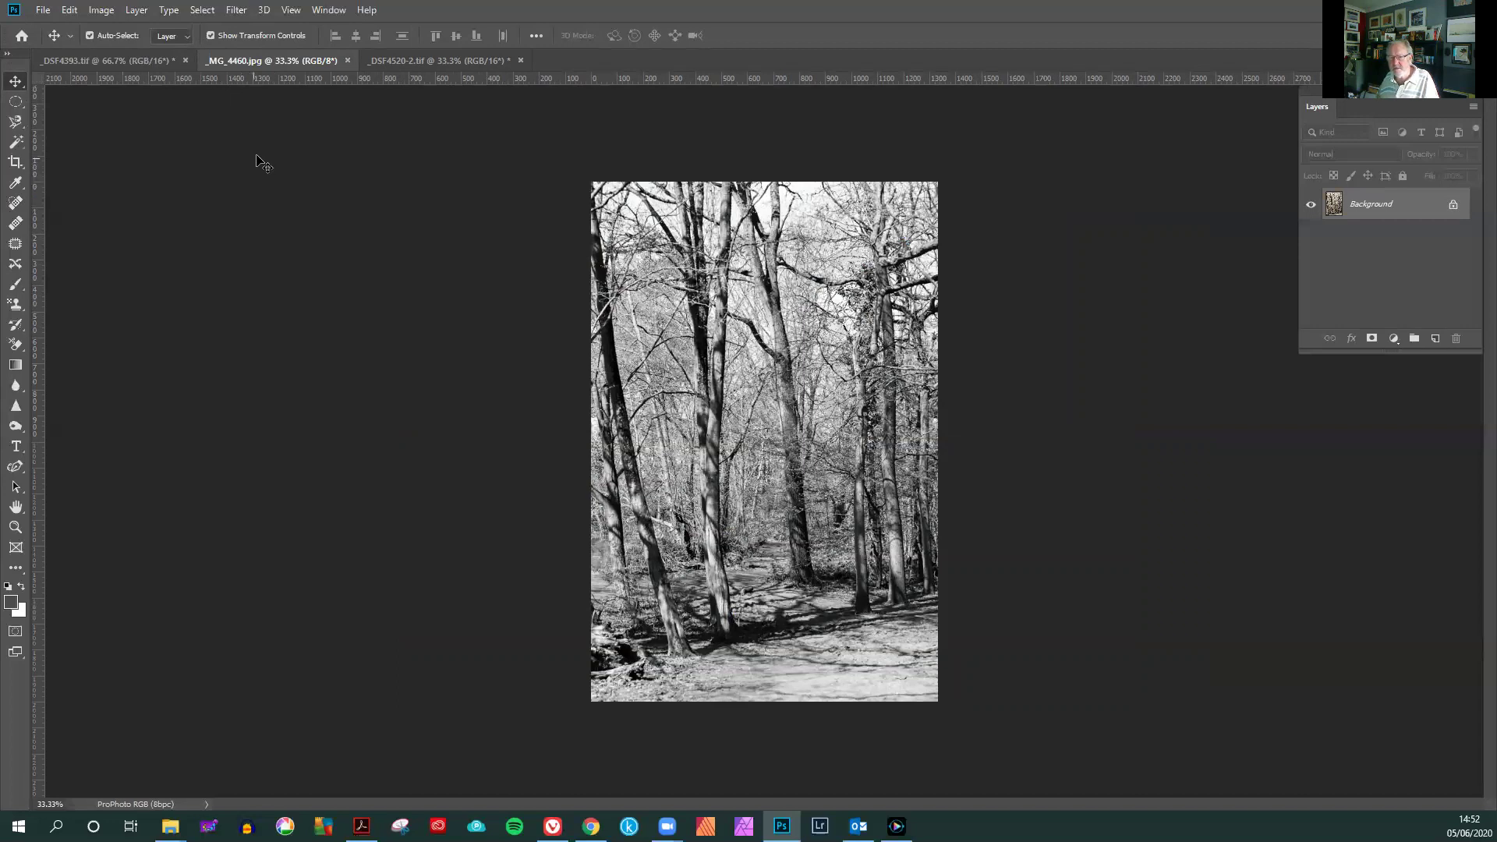
pyautogui.click(101, 11)
pyautogui.click(117, 127)
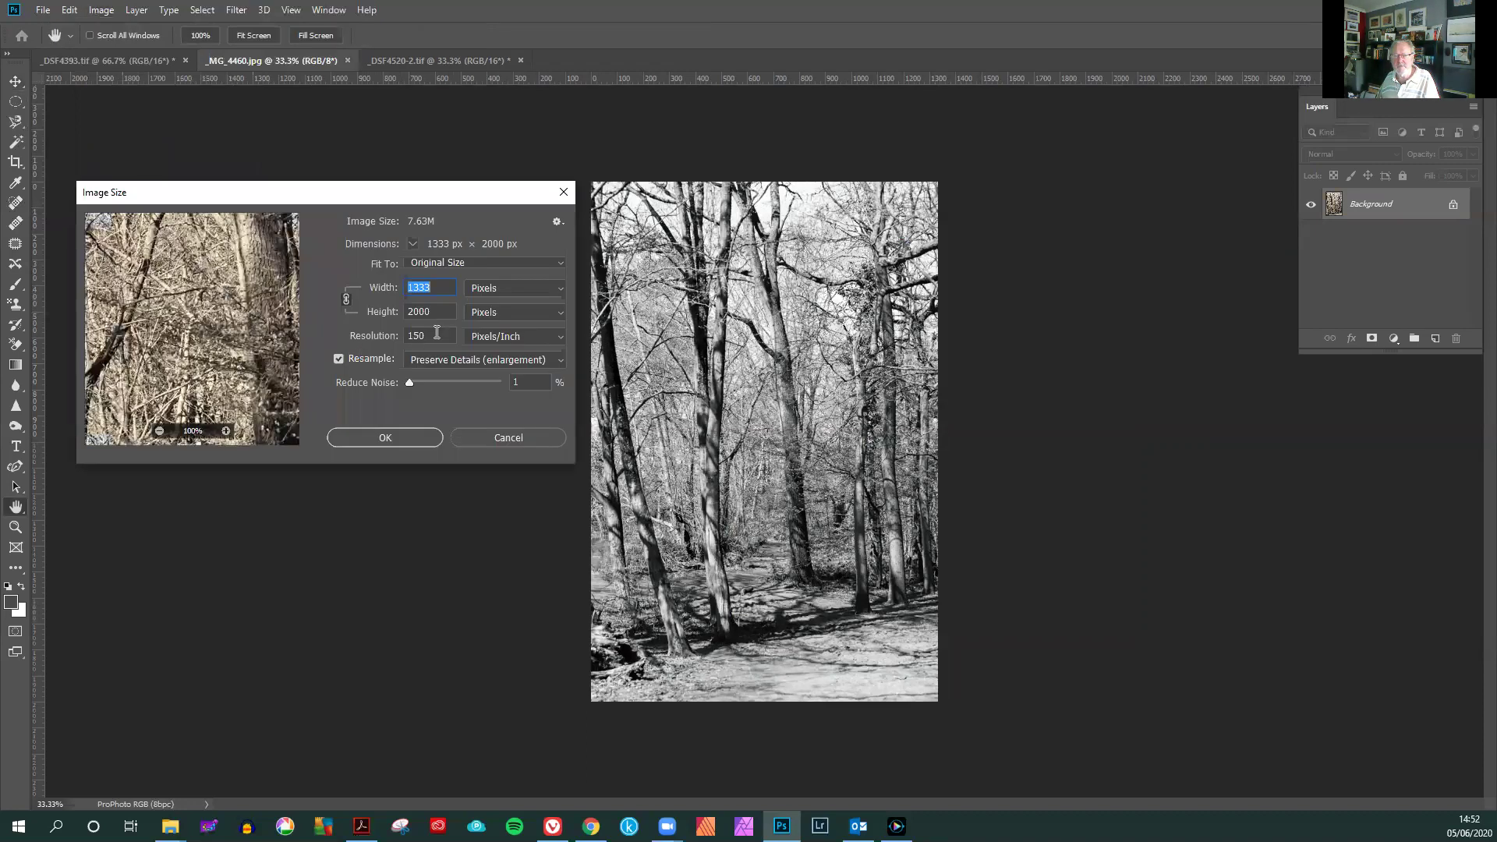
pyautogui.click(441, 313)
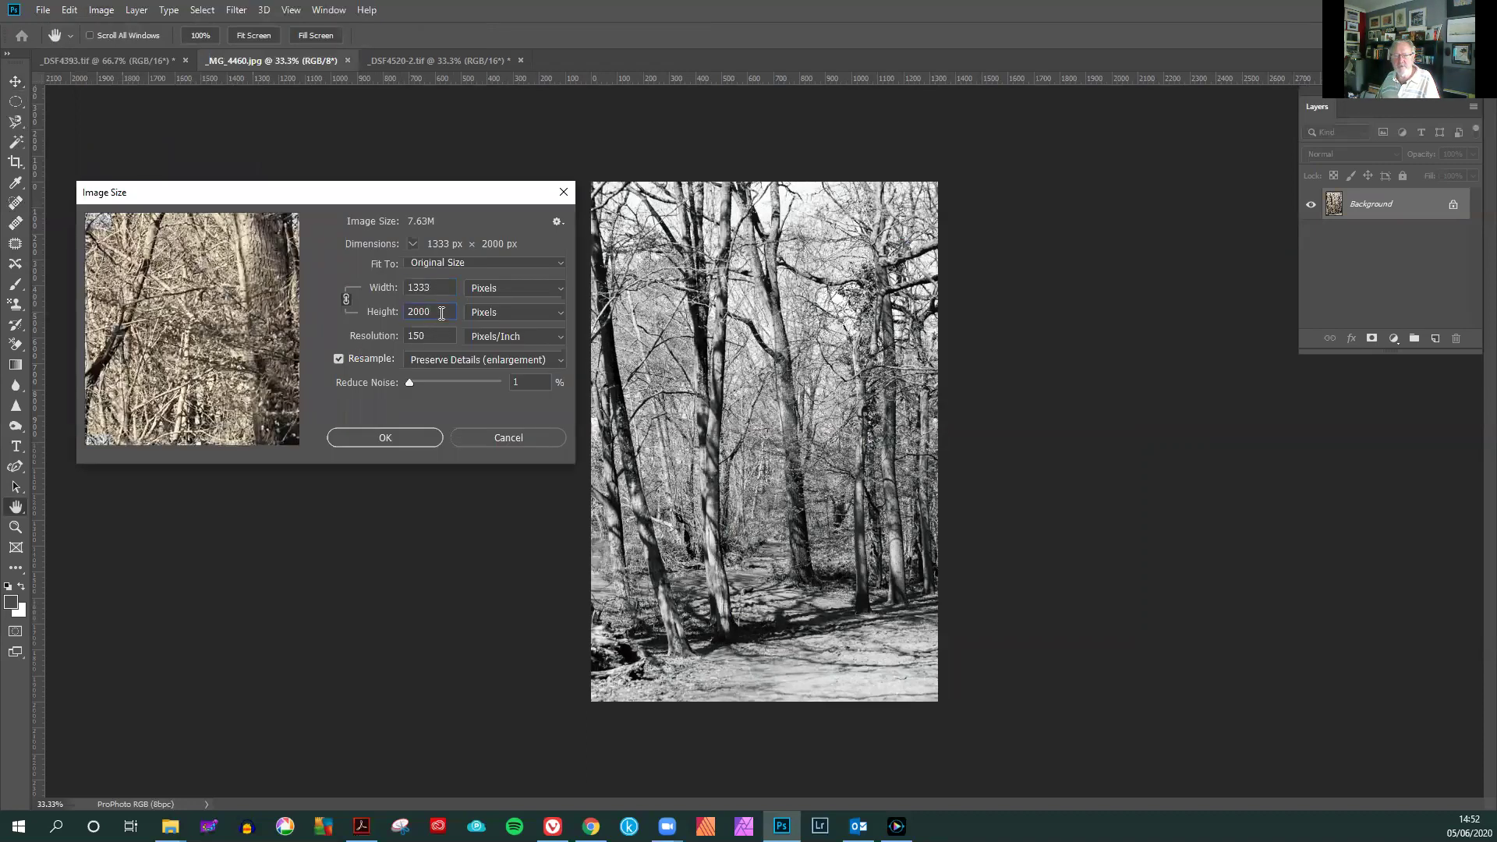
pyautogui.moveTo(432, 313); pyautogui.dragTo(387, 316)
pyautogui.write('10')
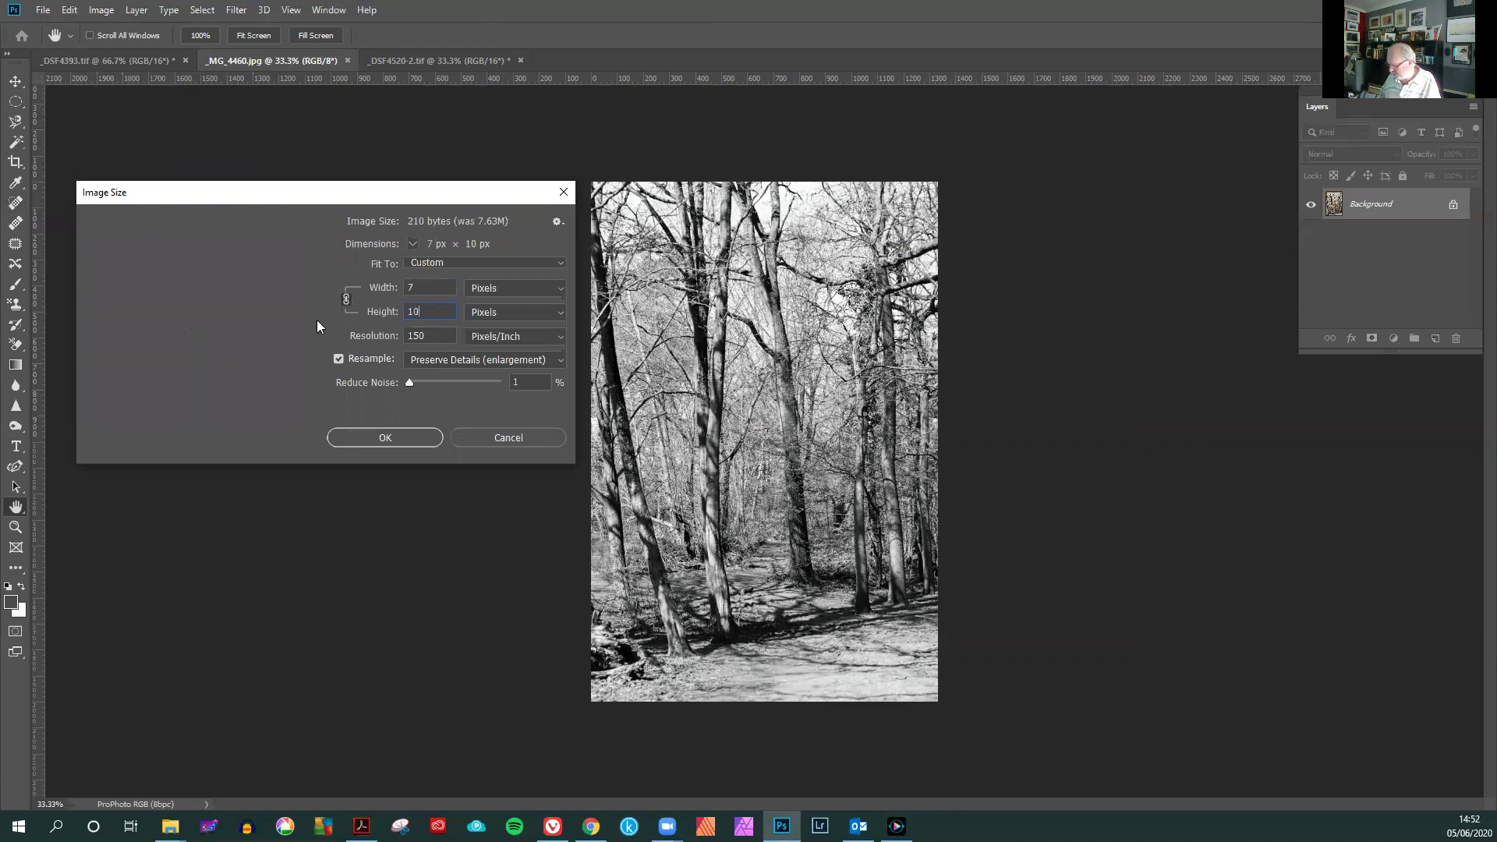
pyautogui.write('50')
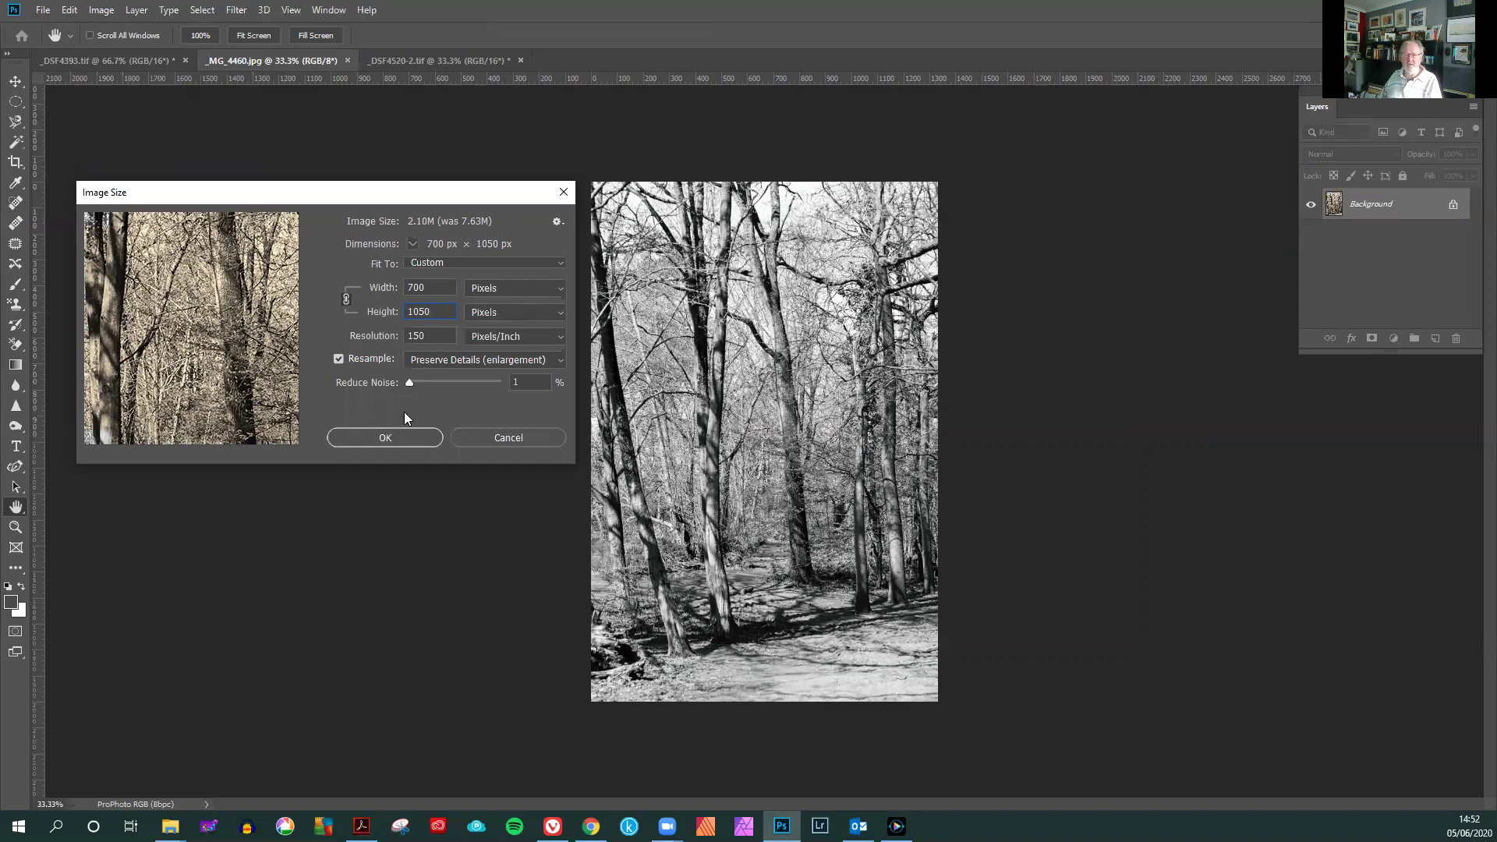
pyautogui.click(390, 438)
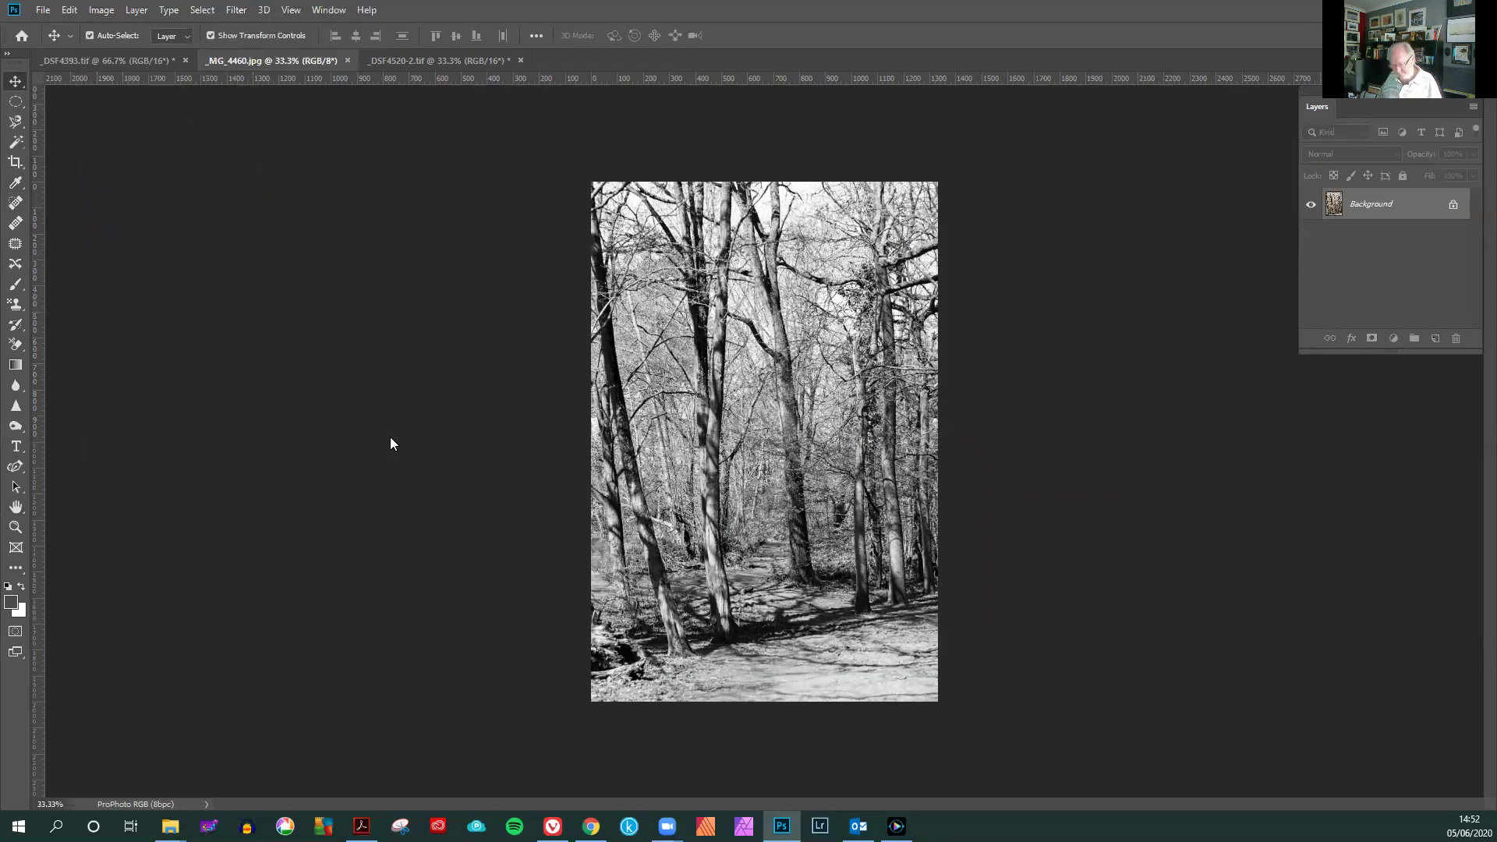
pyautogui.hotkey('ctrl', '+')
pyautogui.hotkey('ctrl', '+')
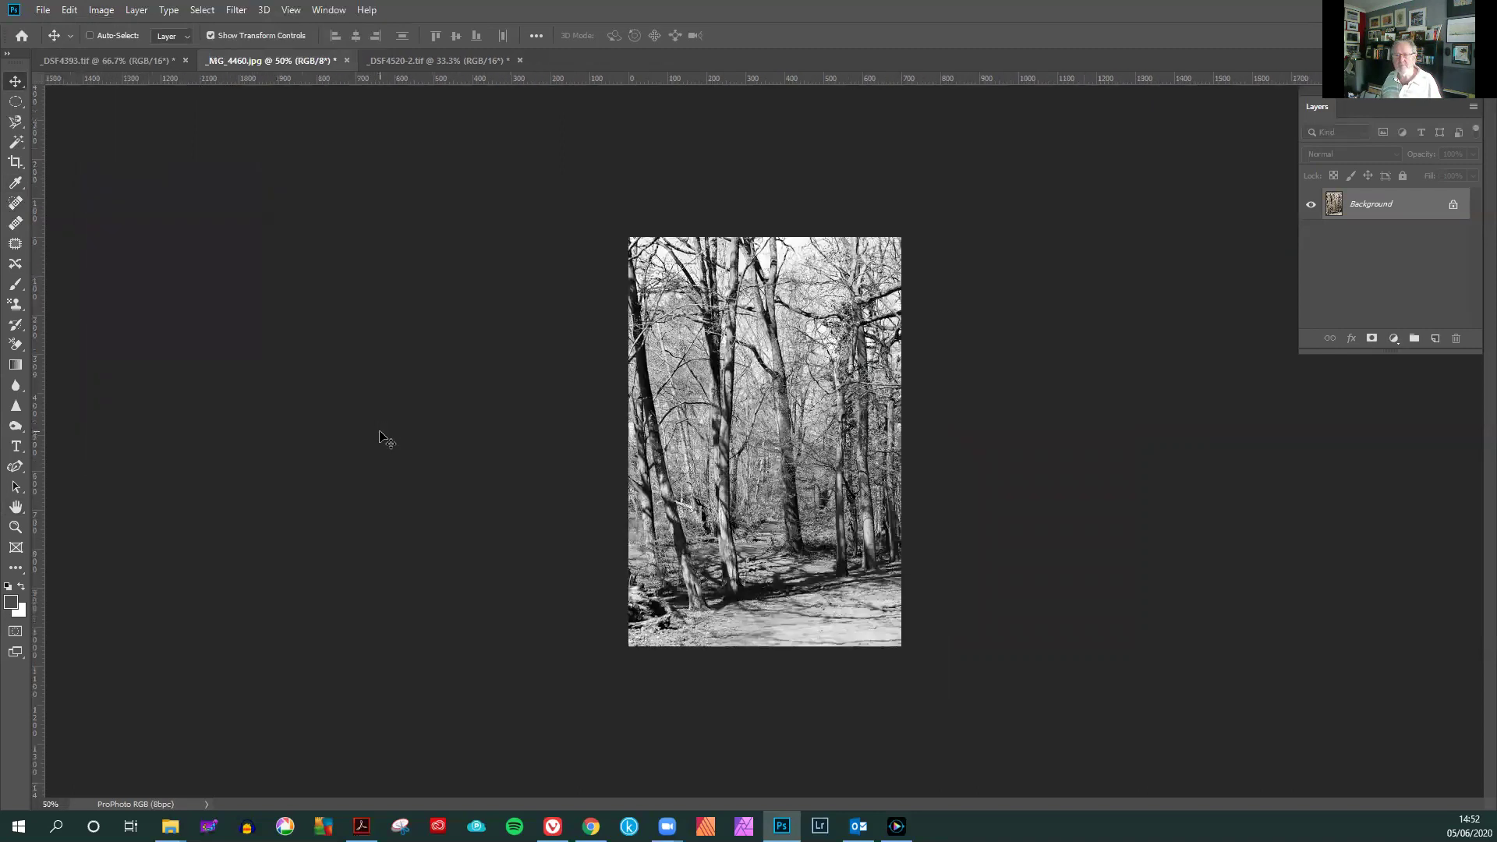
# Unlink width and height and set _DSF4520-2.tif to 1050 × 1050 px
pyautogui.click(452, 64)
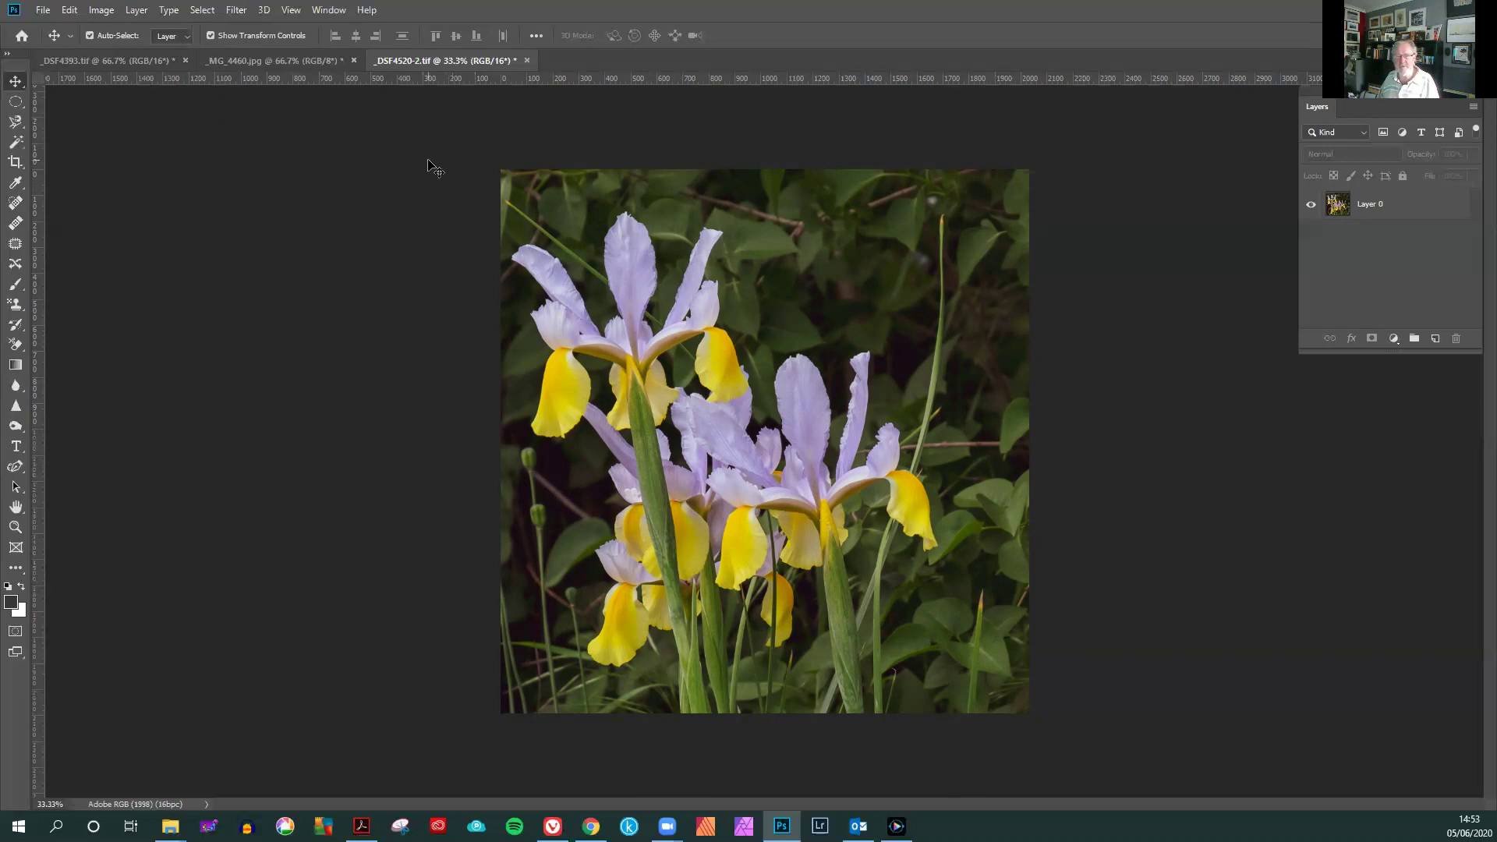
pyautogui.click(101, 10)
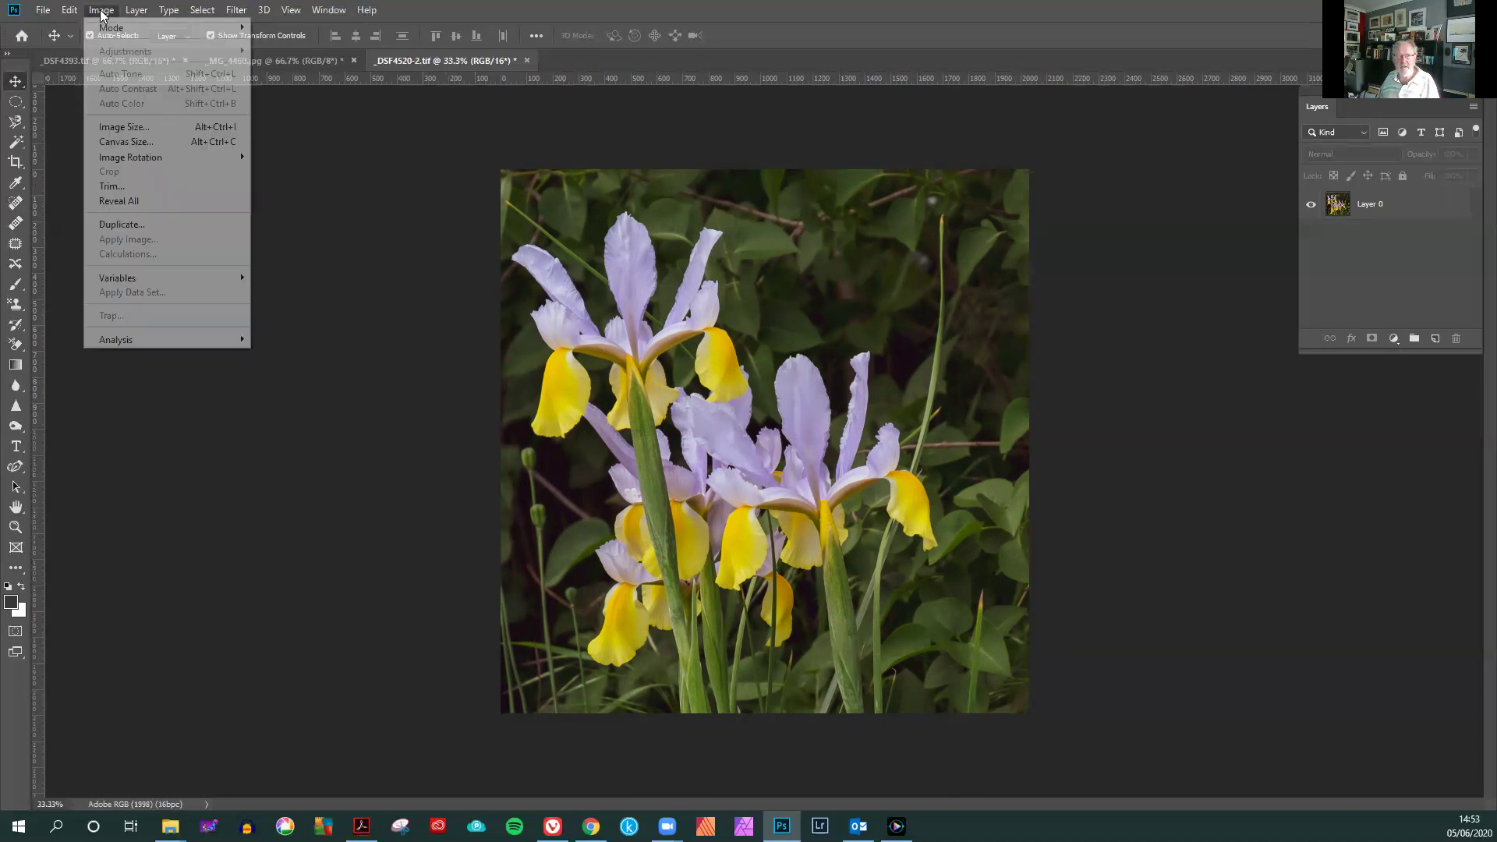
pyautogui.click(92, 126)
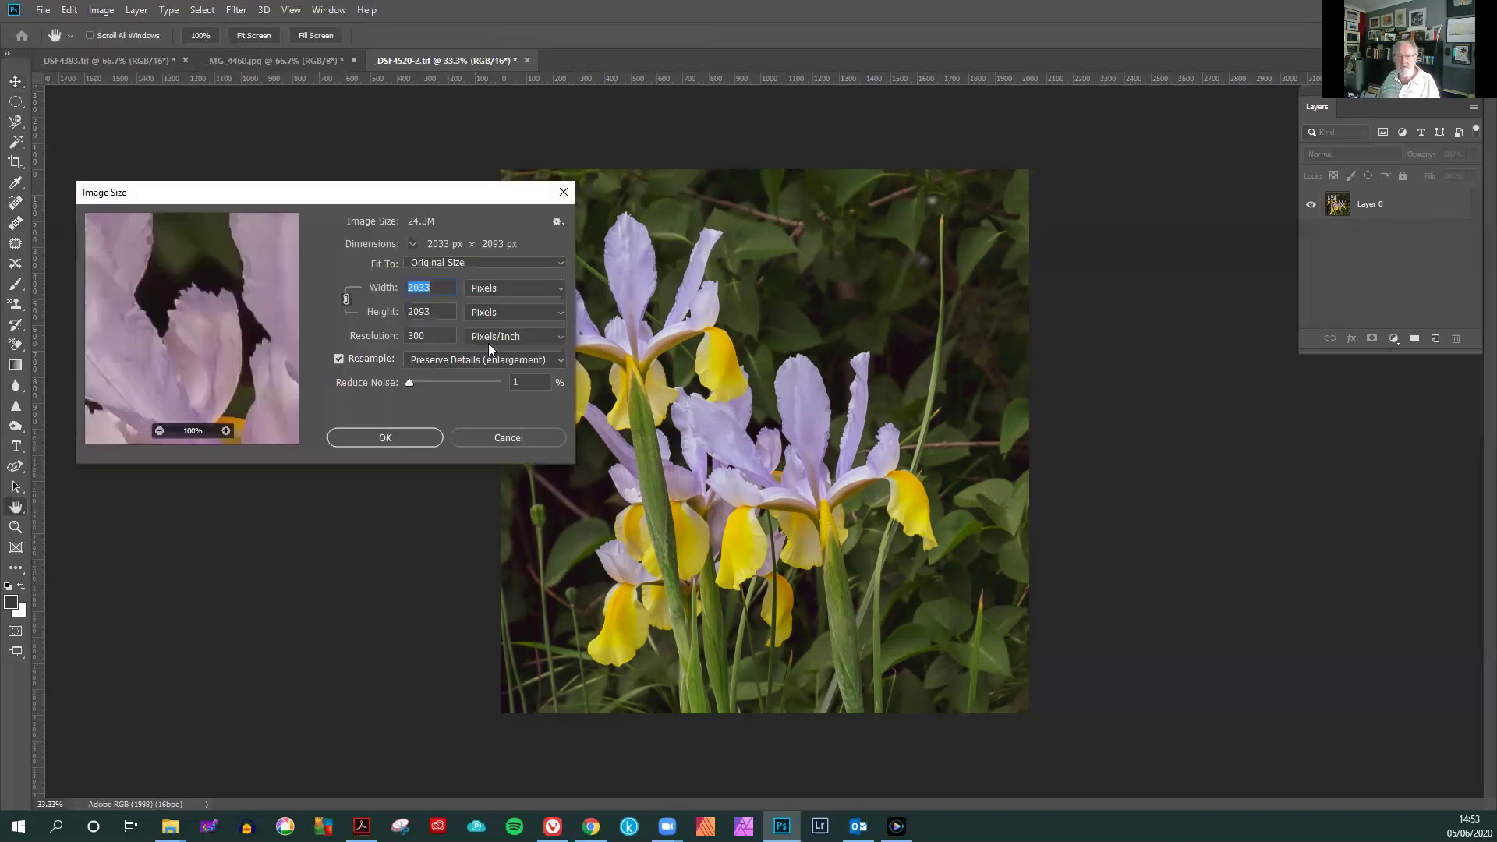
pyautogui.click(437, 311)
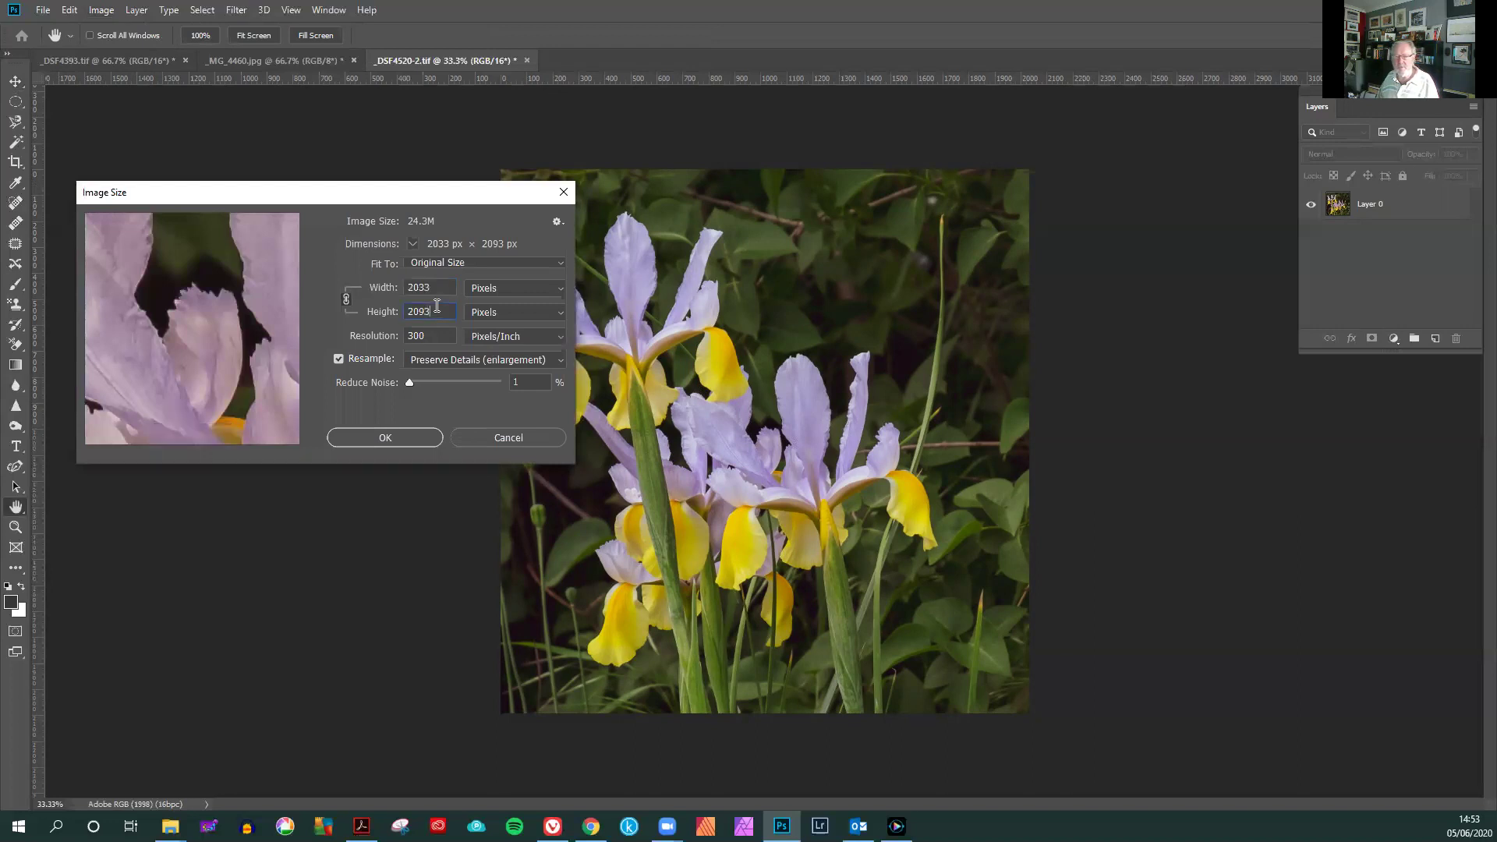
pyautogui.moveTo(438, 306); pyautogui.dragTo(362, 304)
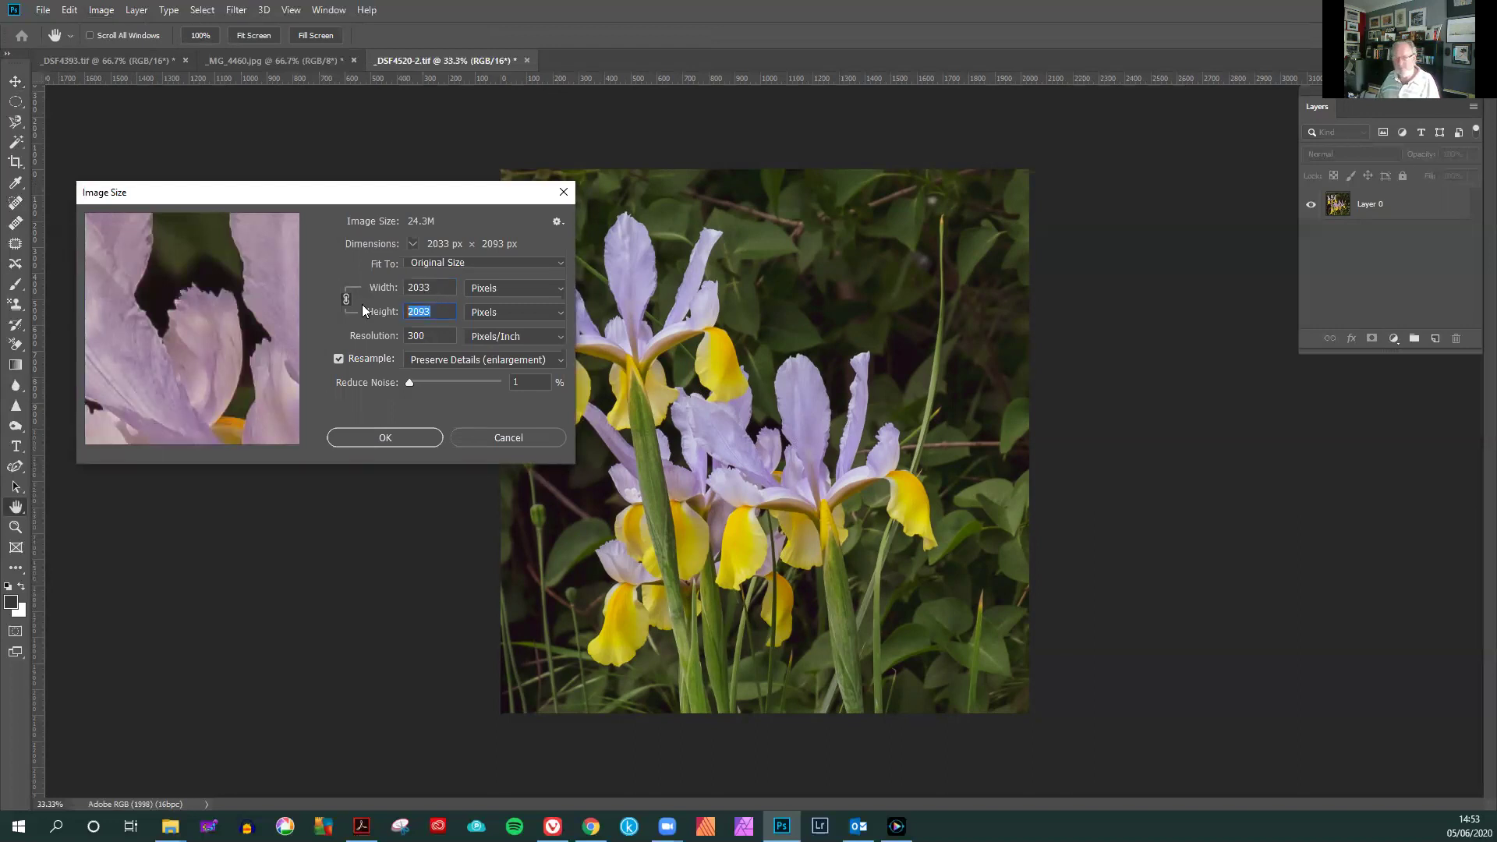
pyautogui.write('1')
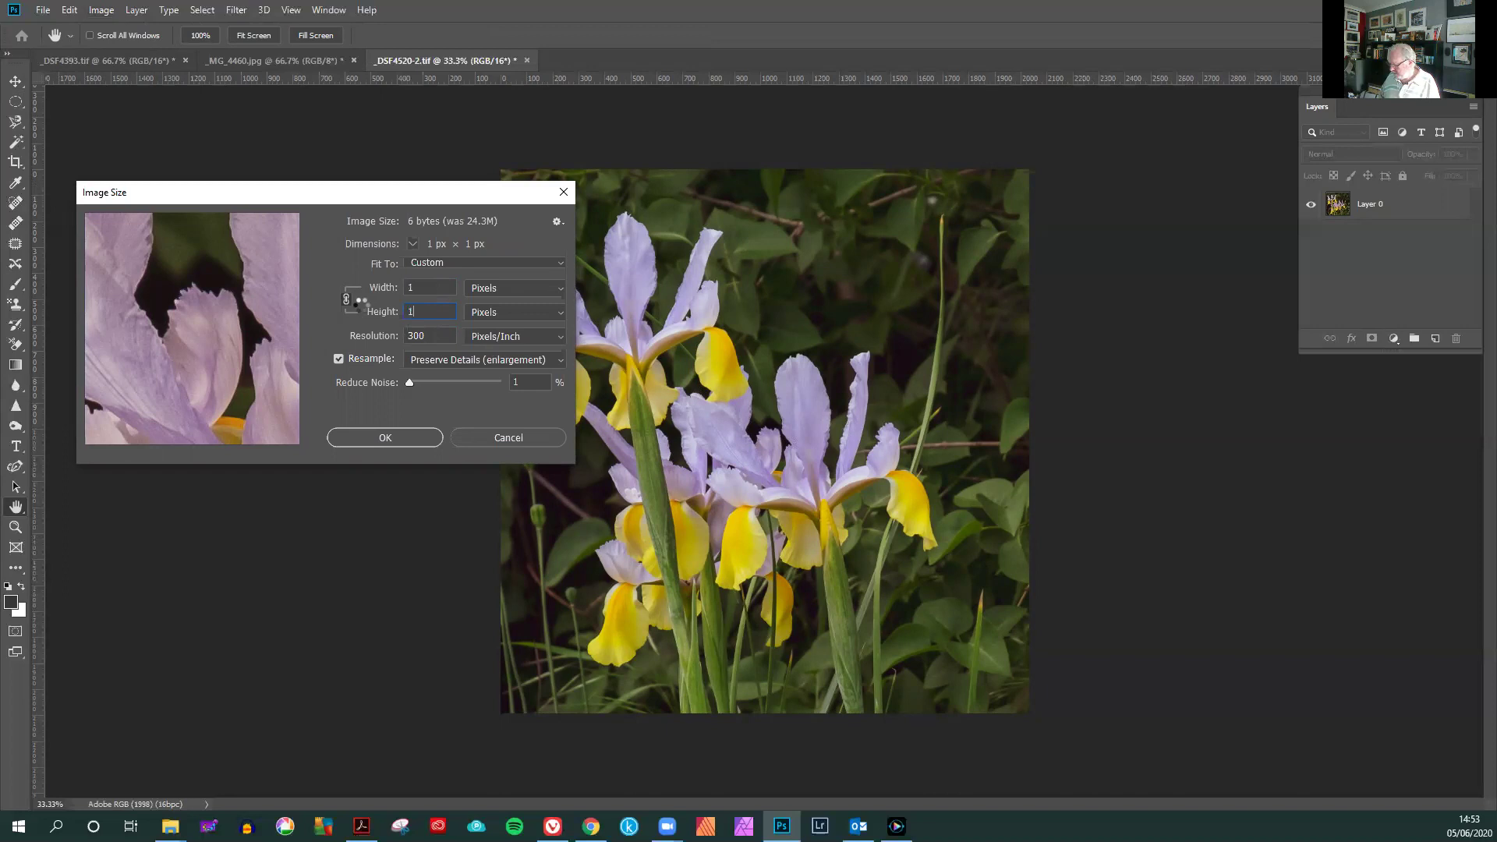
pyautogui.write('050')
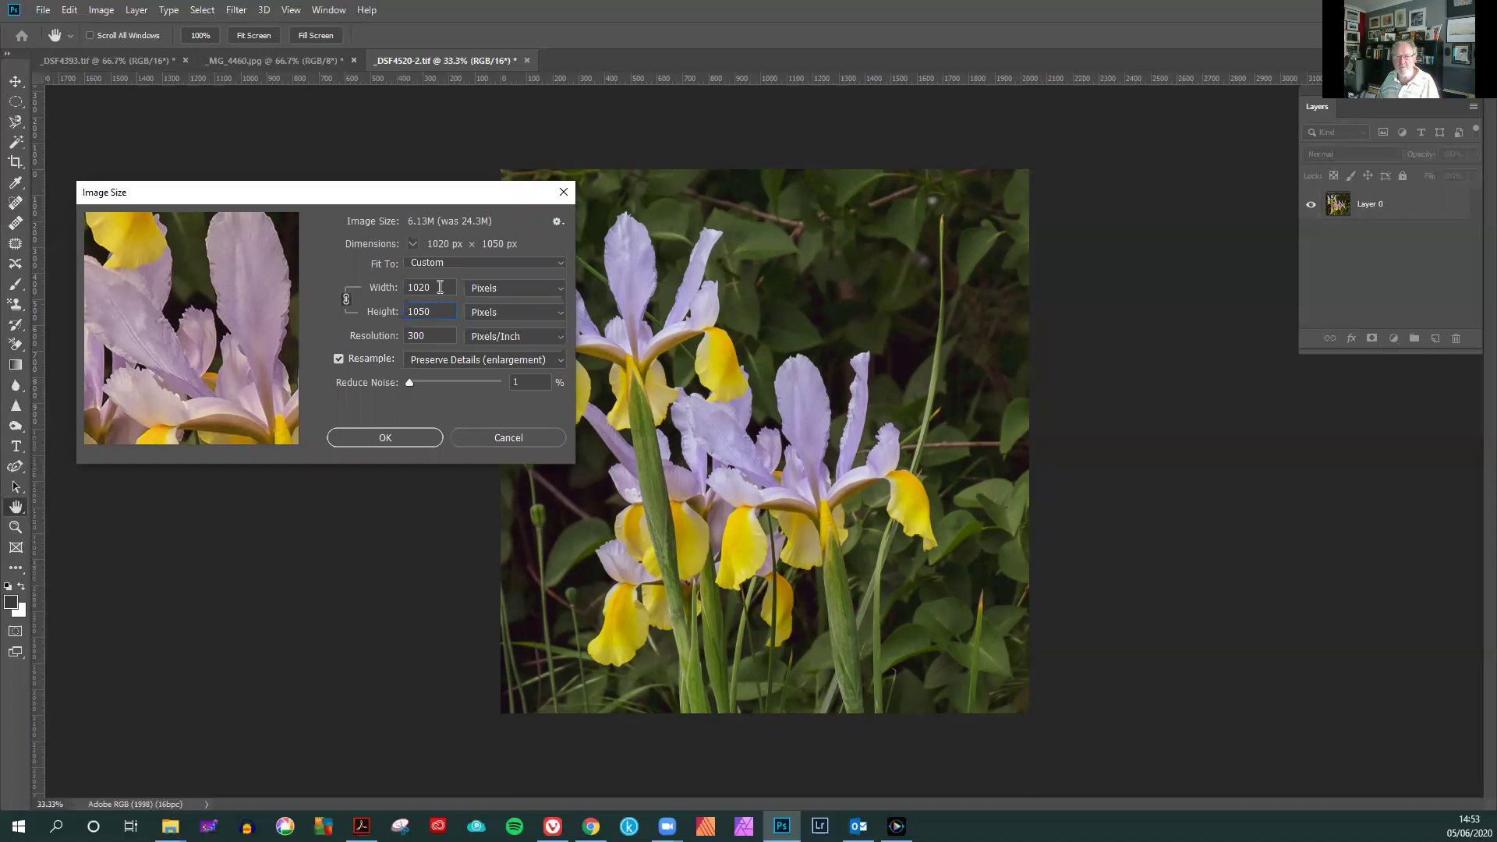
pyautogui.click(346, 300)
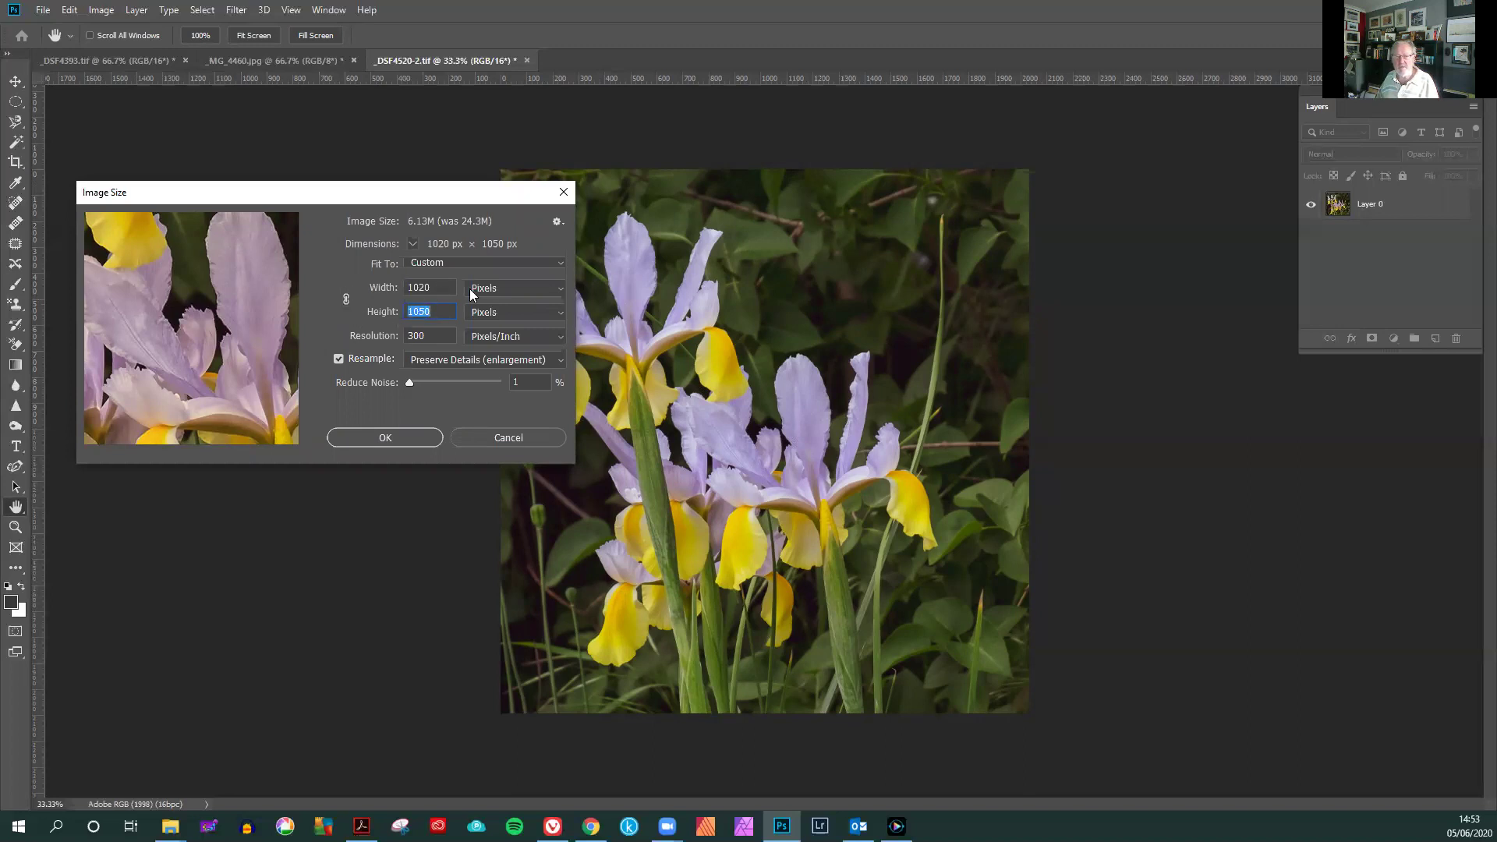
pyautogui.click(445, 289)
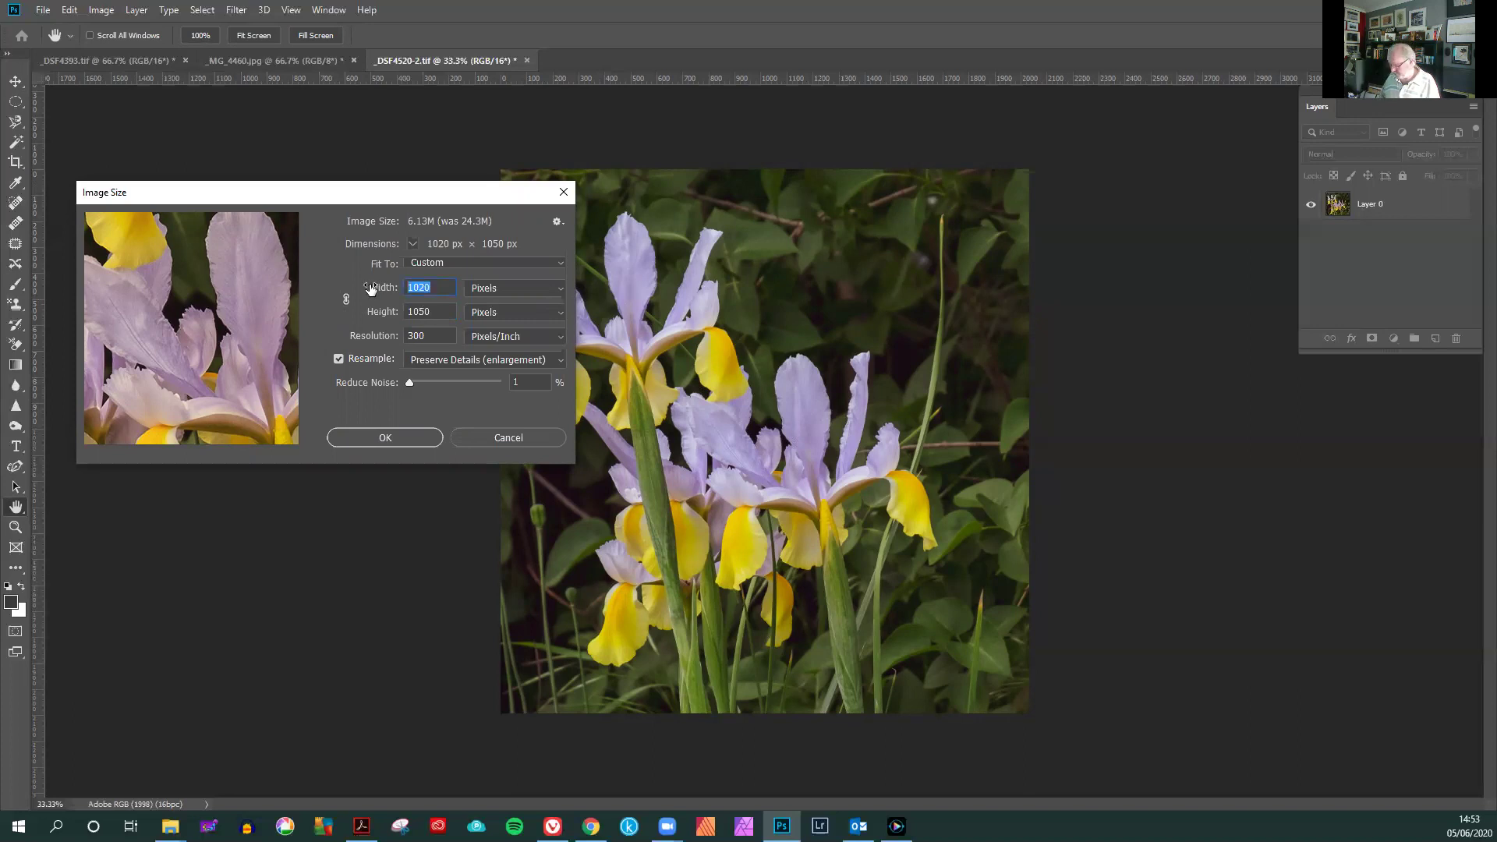
pyautogui.write('1050')
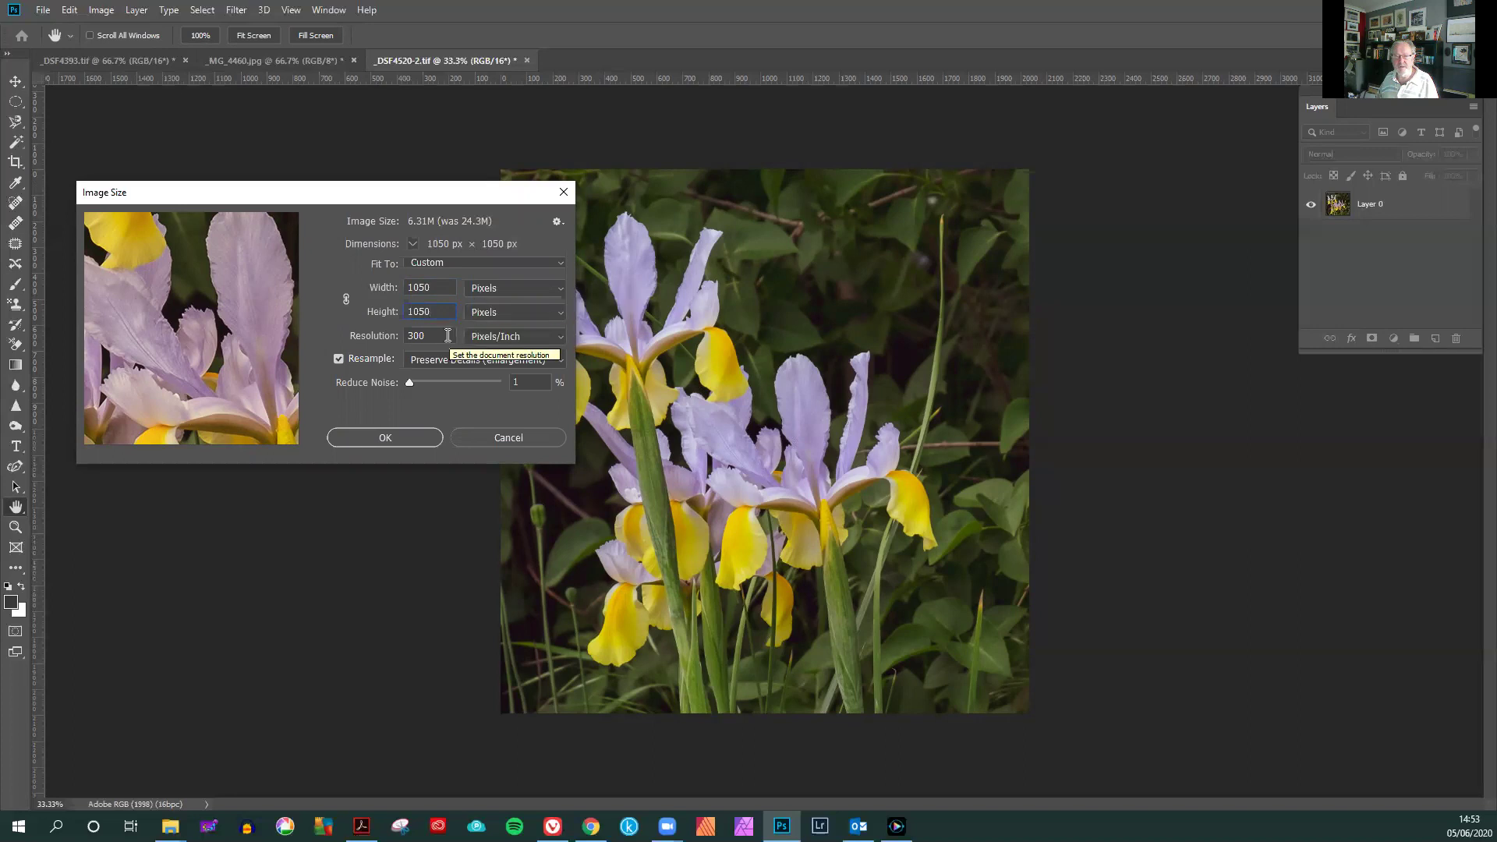
pyautogui.click(397, 431)
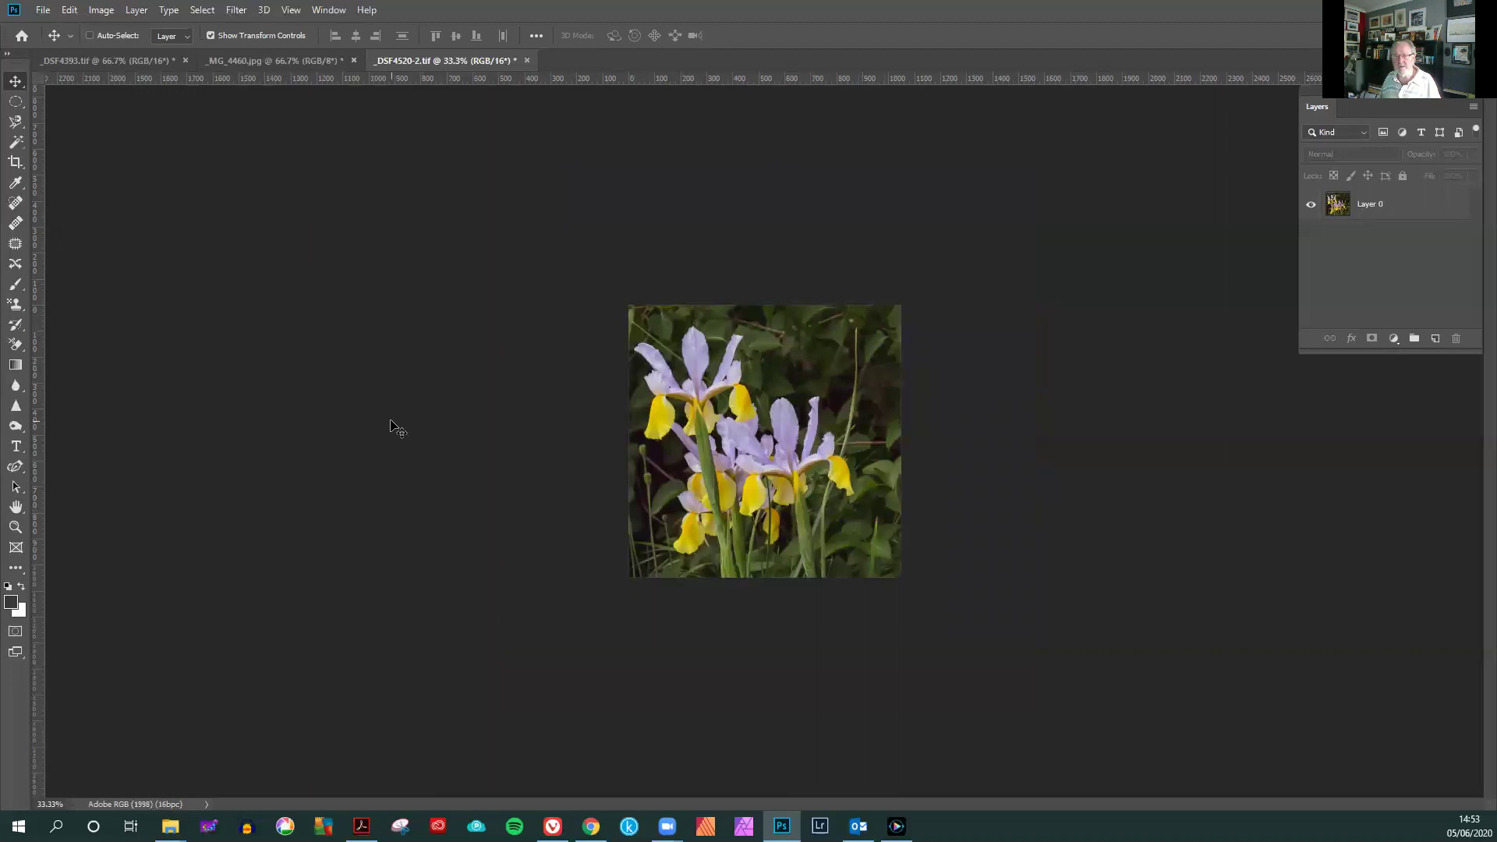
pyautogui.hotkey('ctrl', '+')
pyautogui.hotkey('ctrl', '+')
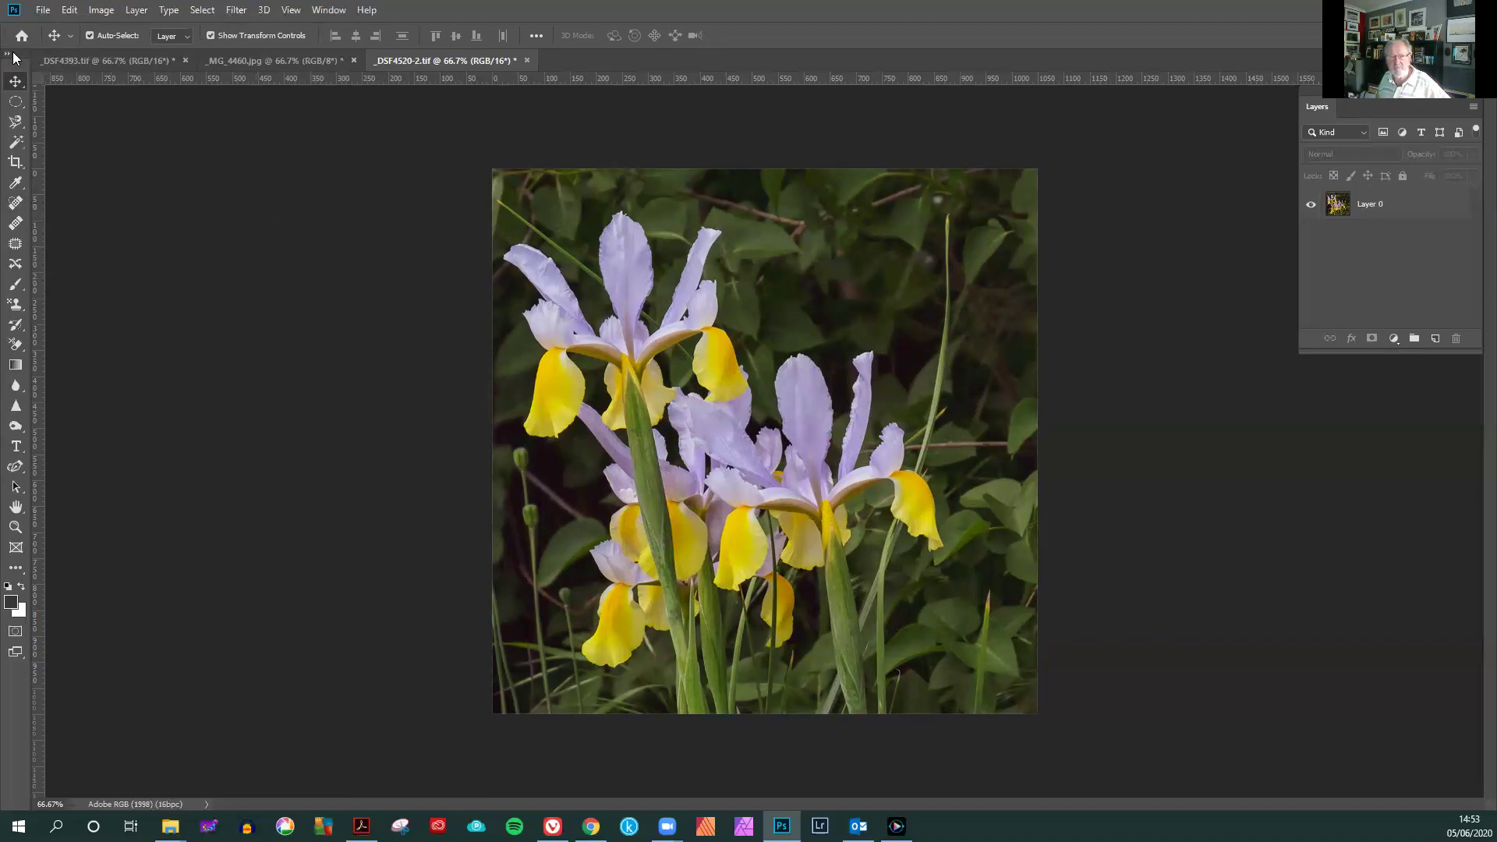
# Switch to the _DSF4393.tif document tab
pyautogui.click(95, 59)
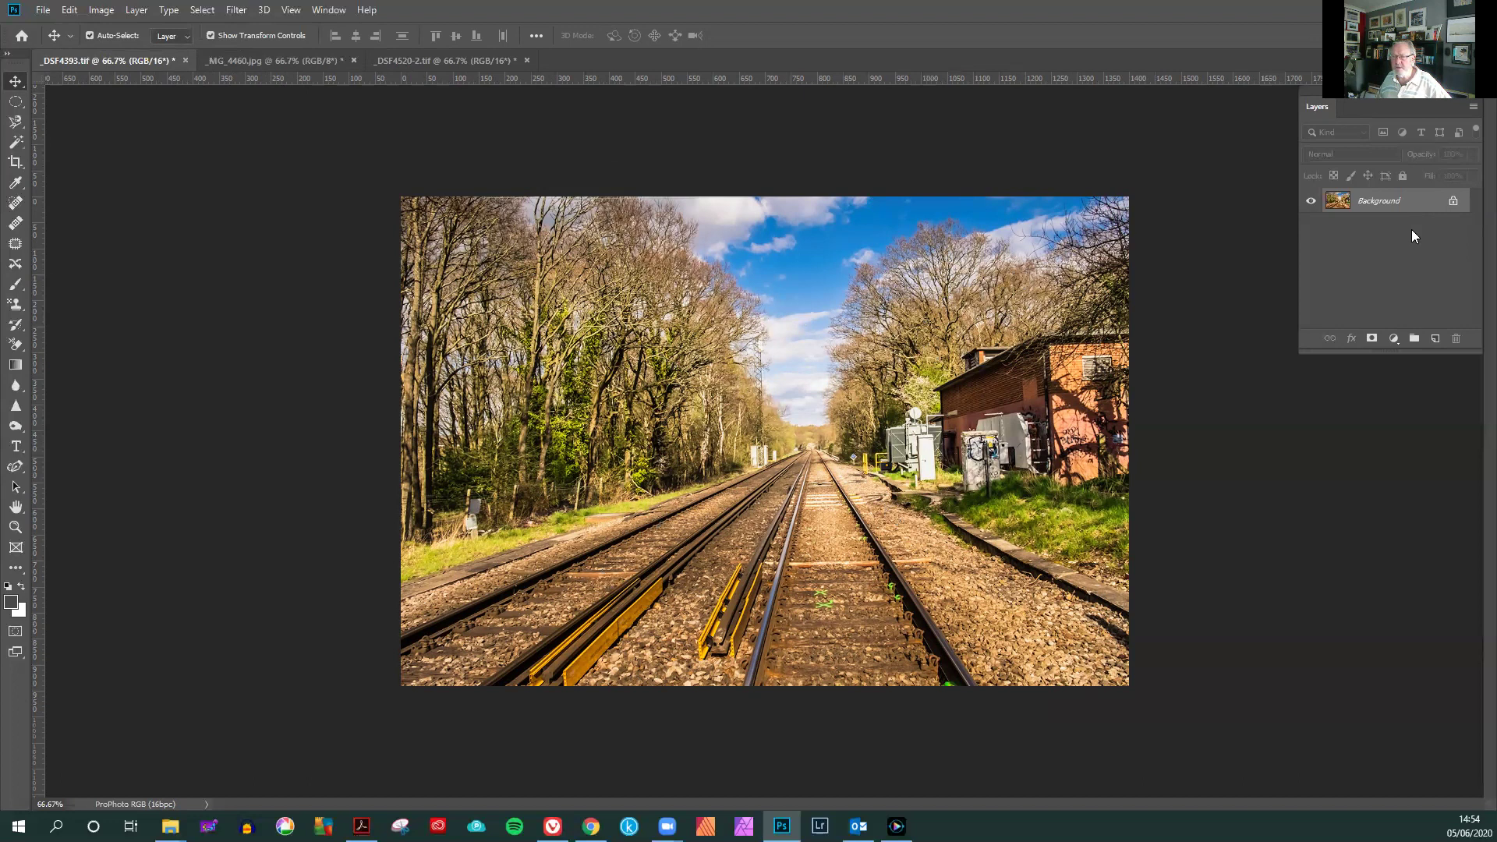
# Click the Background layer's lock to convert it into Layer 0
pyautogui.click(1453, 203)
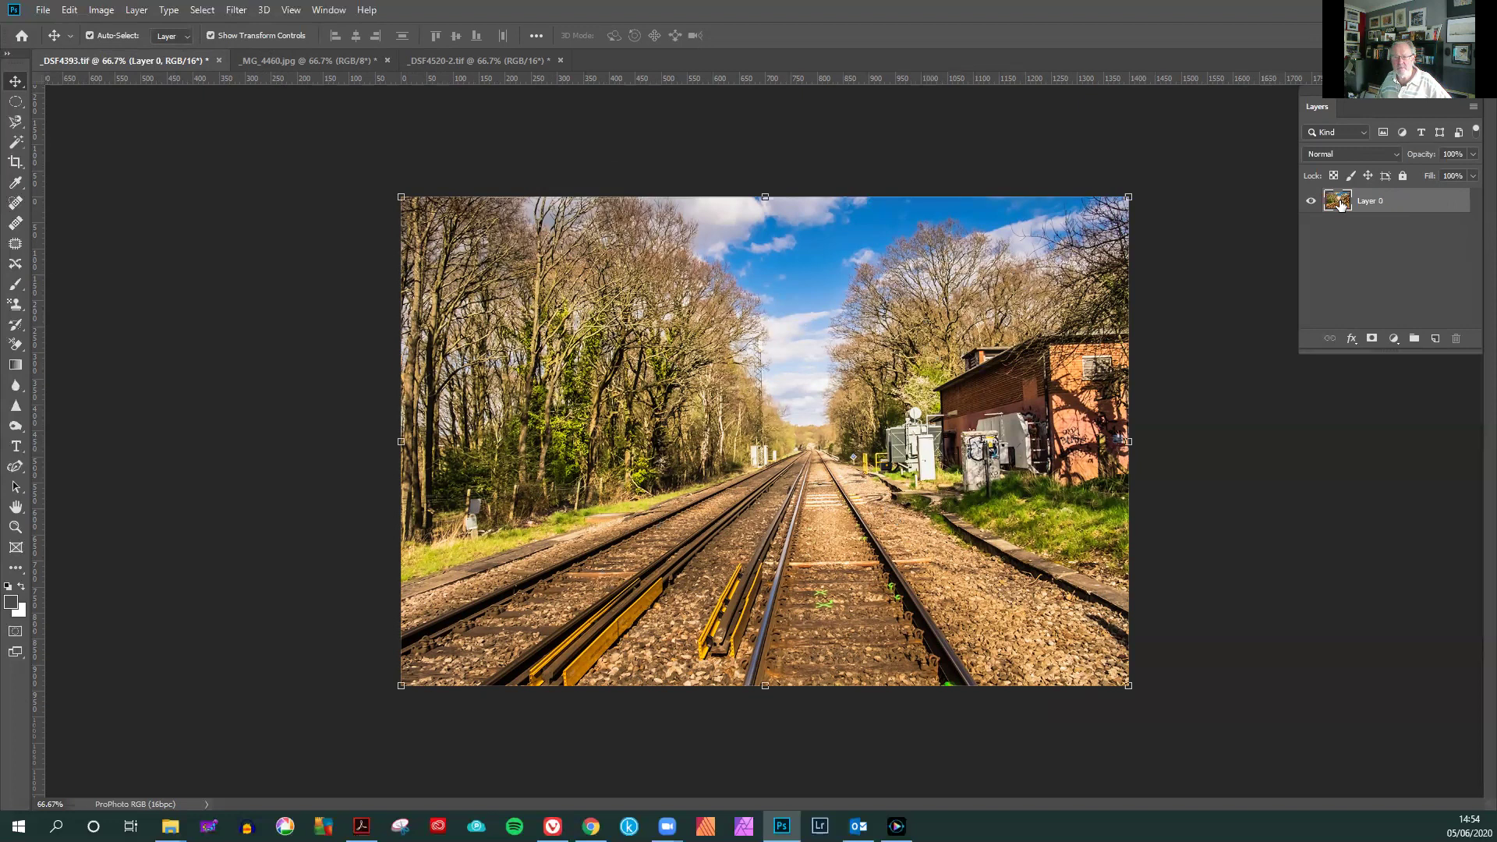
# Add a 2 px inside Stroke effect to Layer 0
pyautogui.press('h')
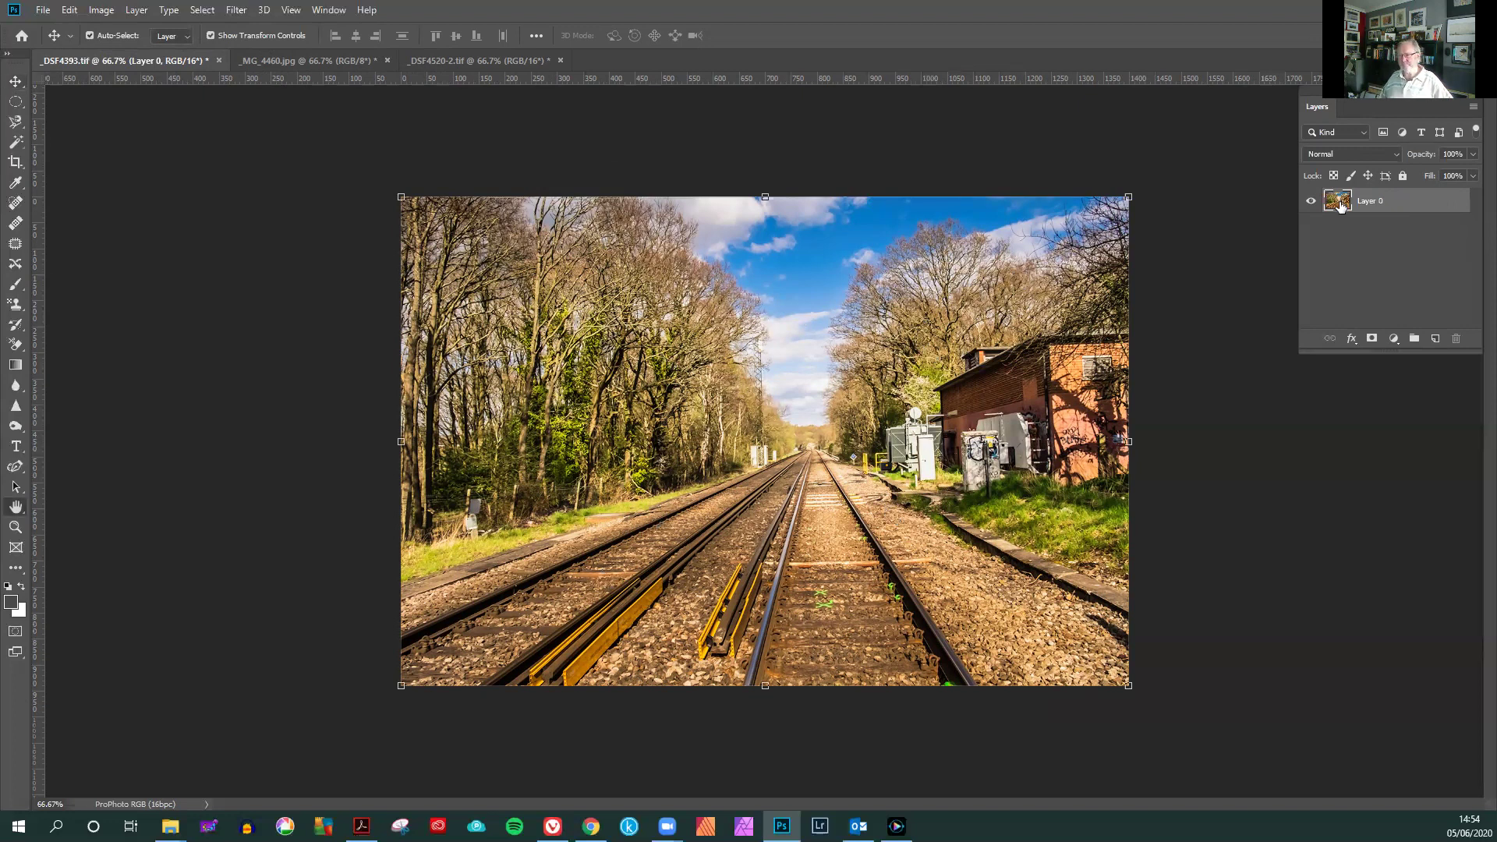
pyautogui.doubleClick(1335, 206)
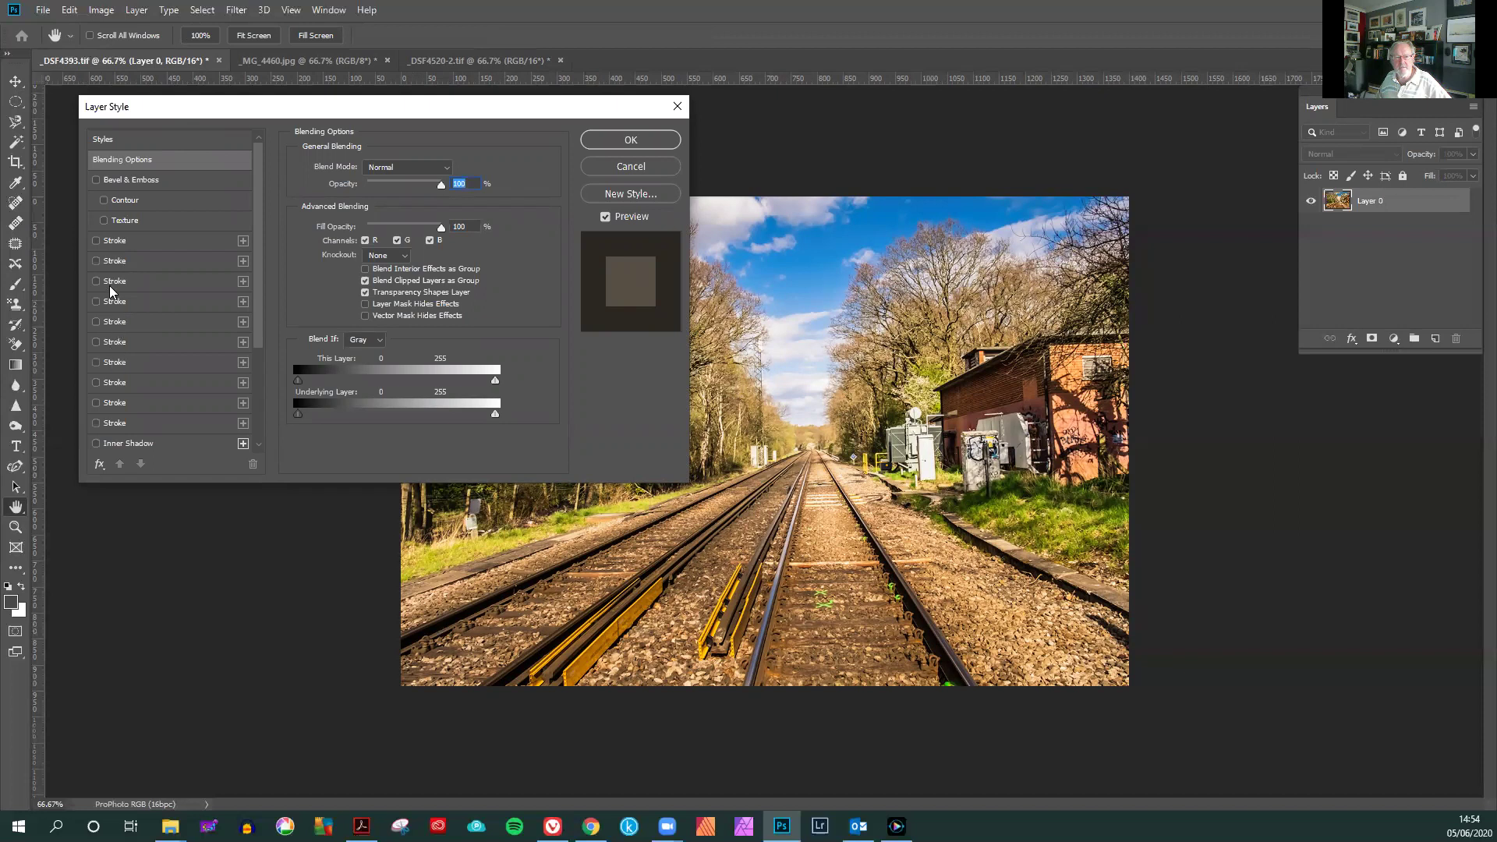
pyautogui.click(112, 243)
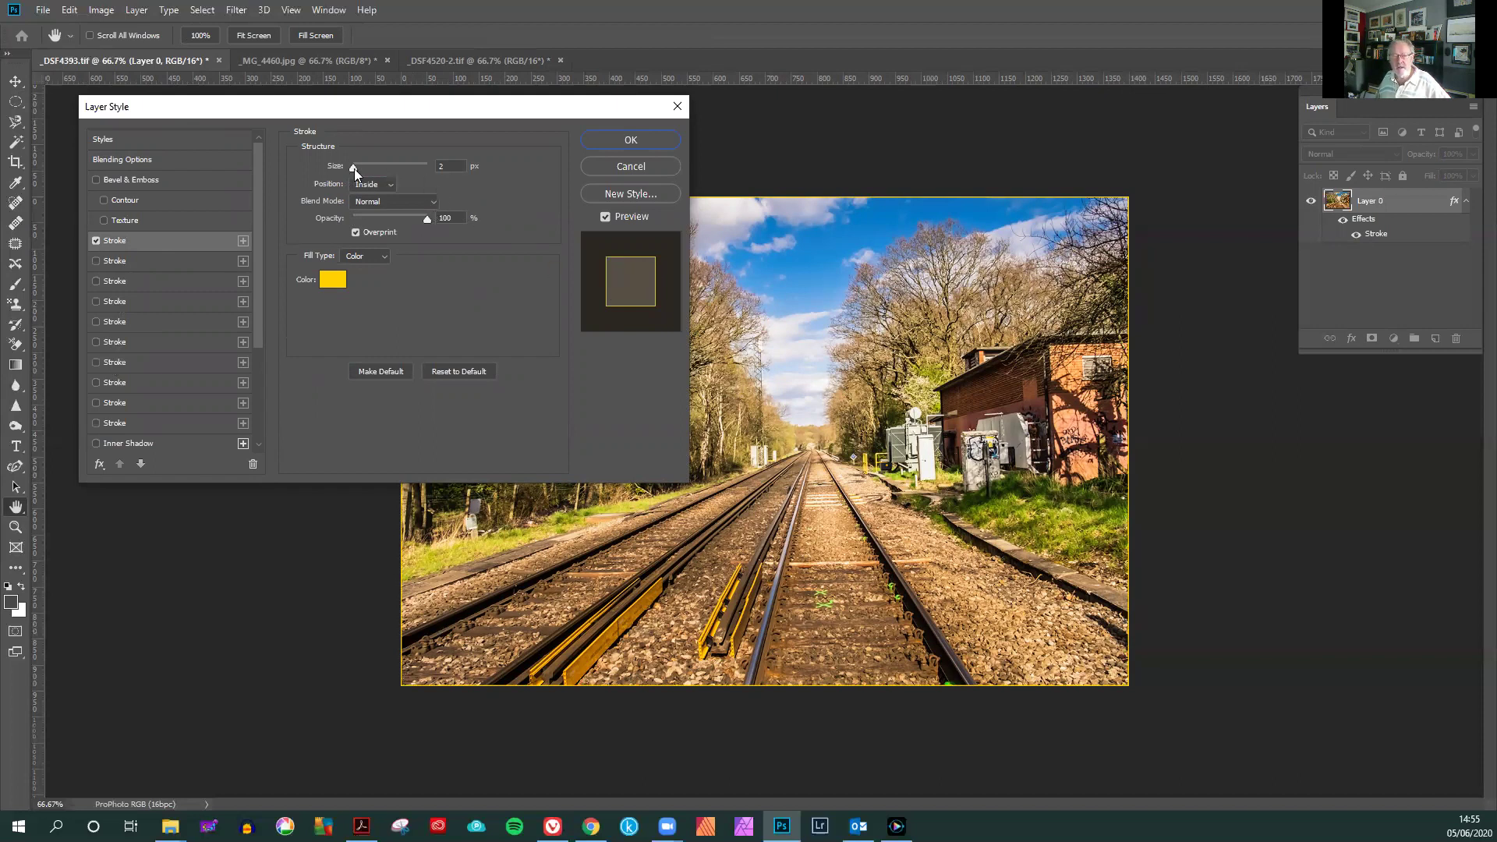
pyautogui.moveTo(354, 168); pyautogui.dragTo(353, 168)
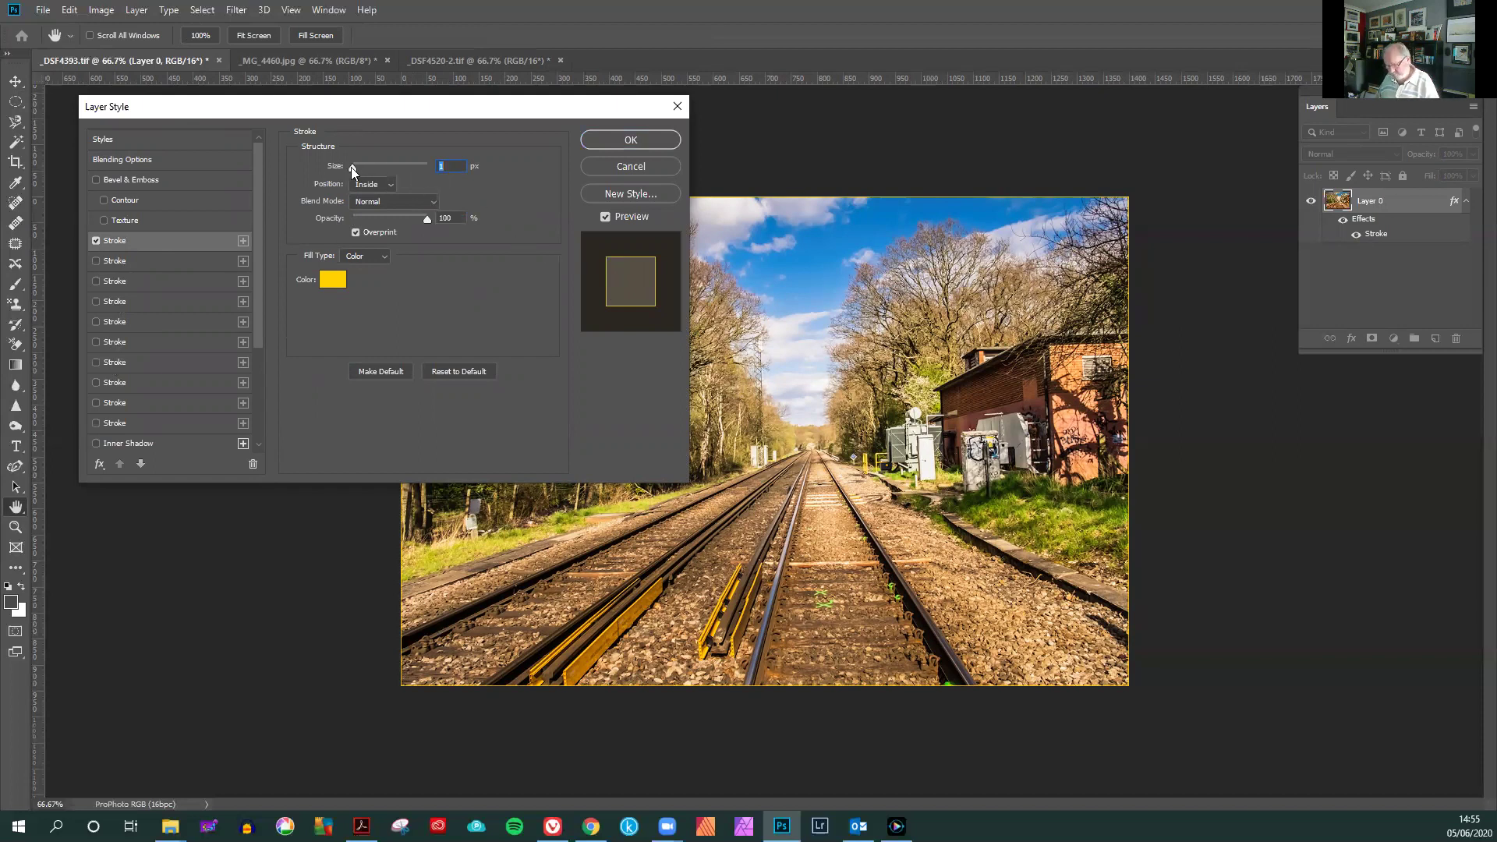
pyautogui.moveTo(350, 168); pyautogui.dragTo(353, 169)
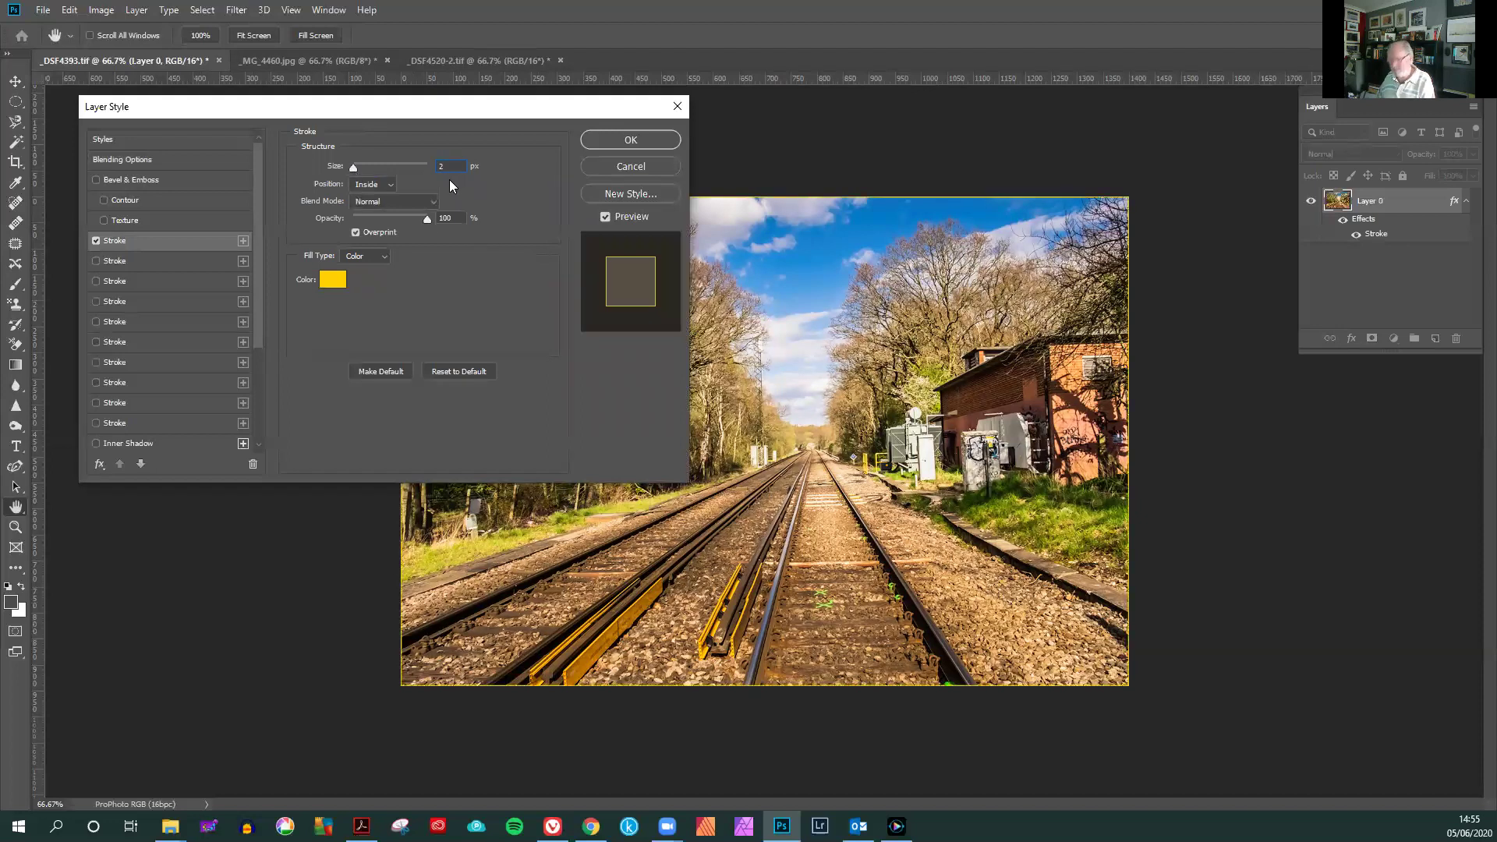
pyautogui.press('Return')
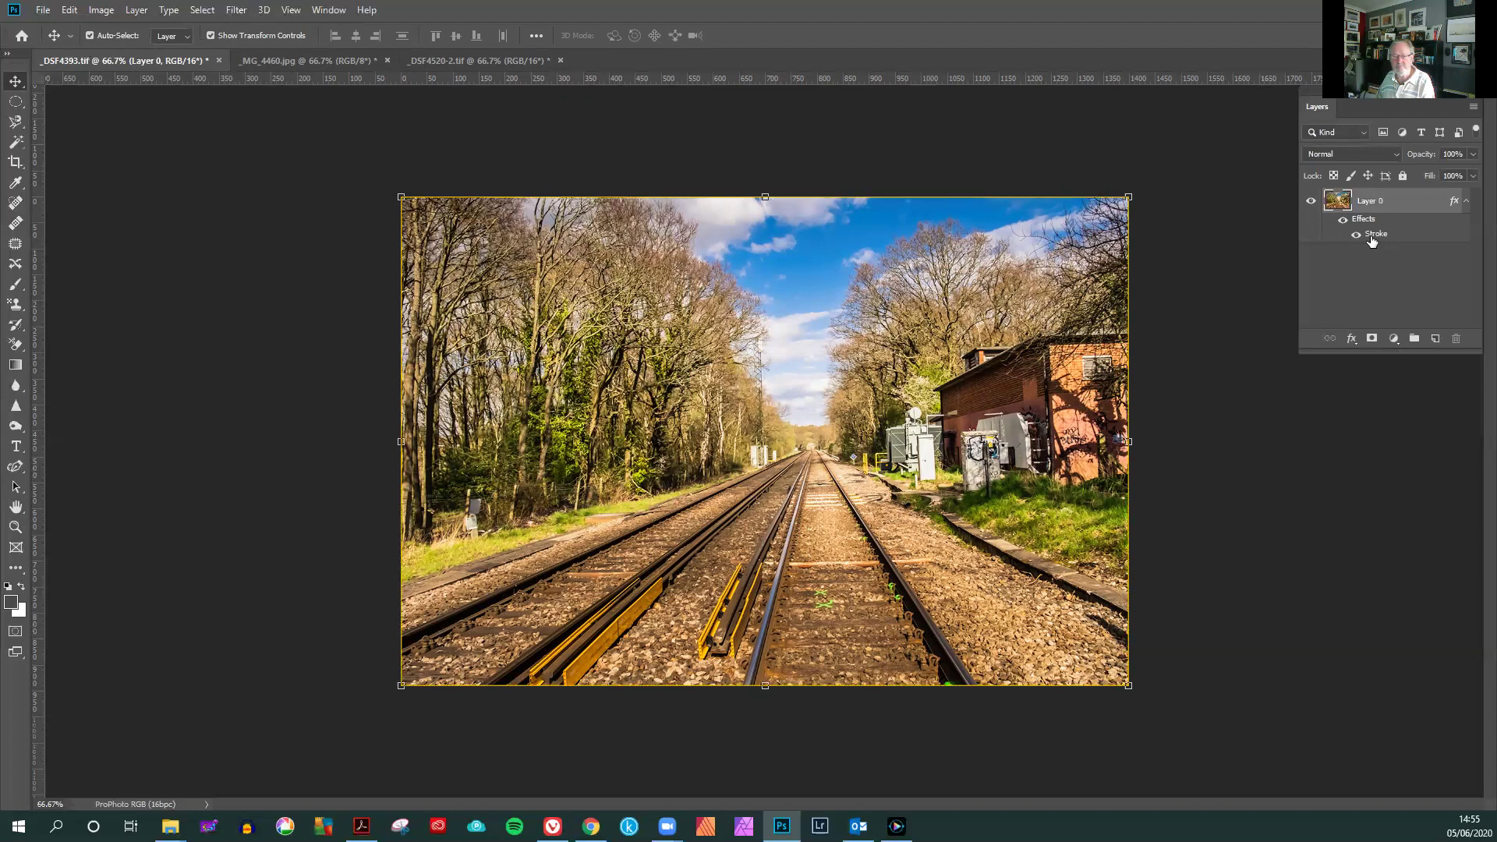
# Thicken the stroke to 6 px, then start setting it back to 2 px
pyautogui.press('space')
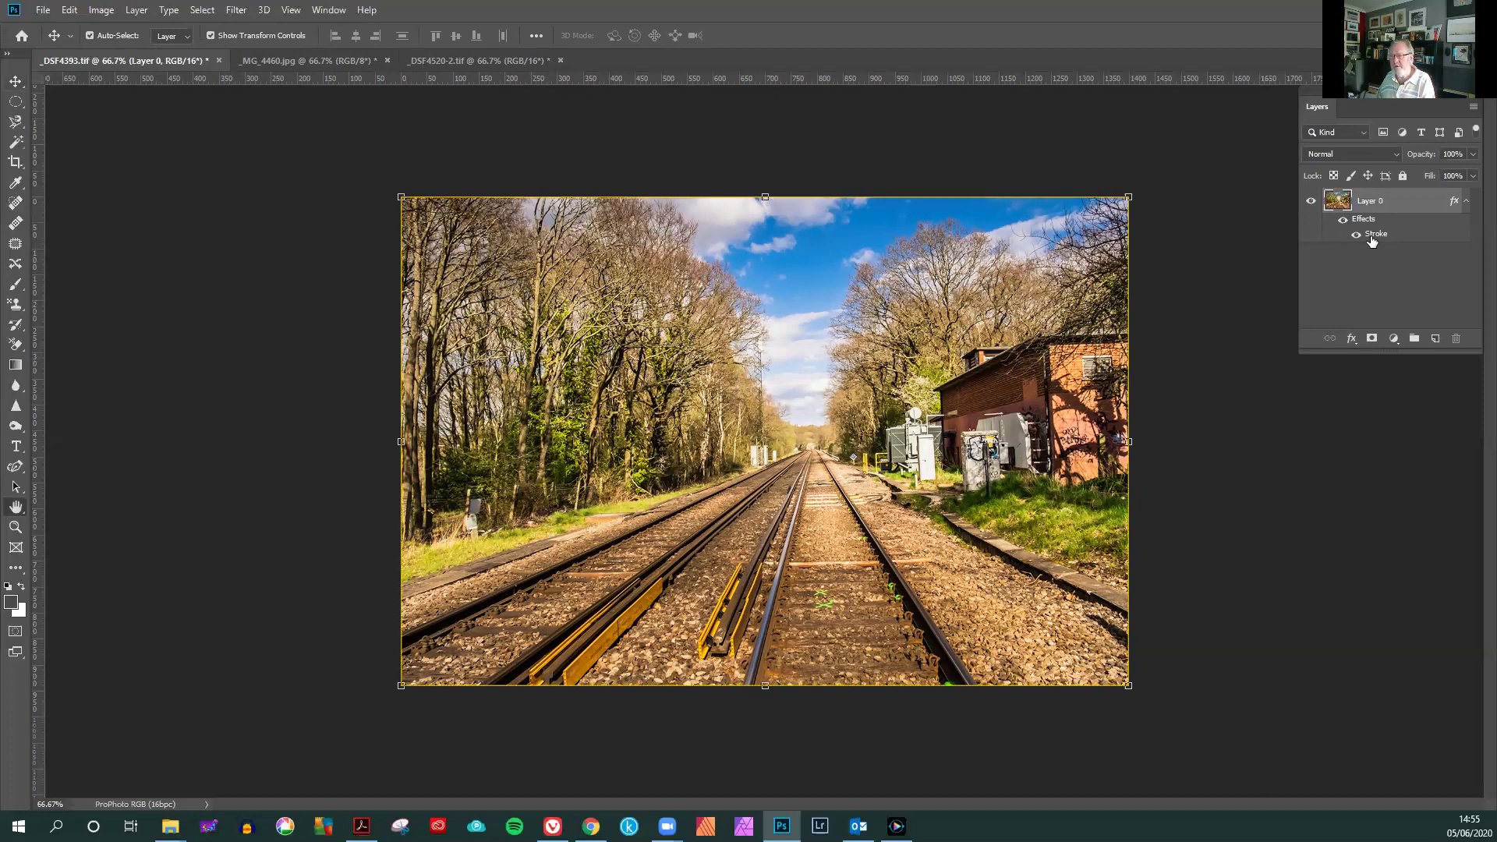
pyautogui.doubleClick(1374, 235)
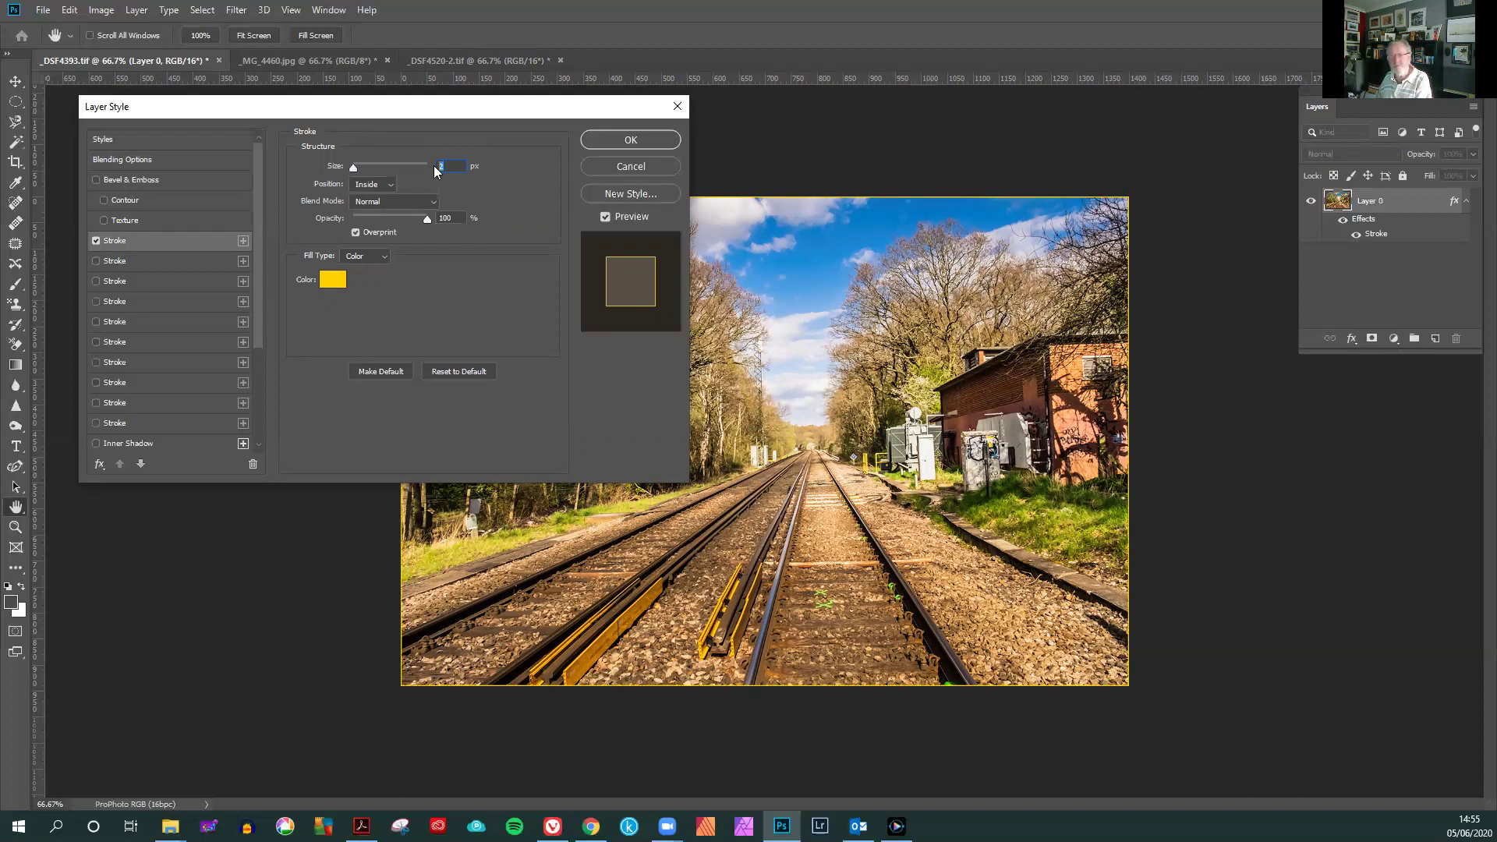
pyautogui.write('6')
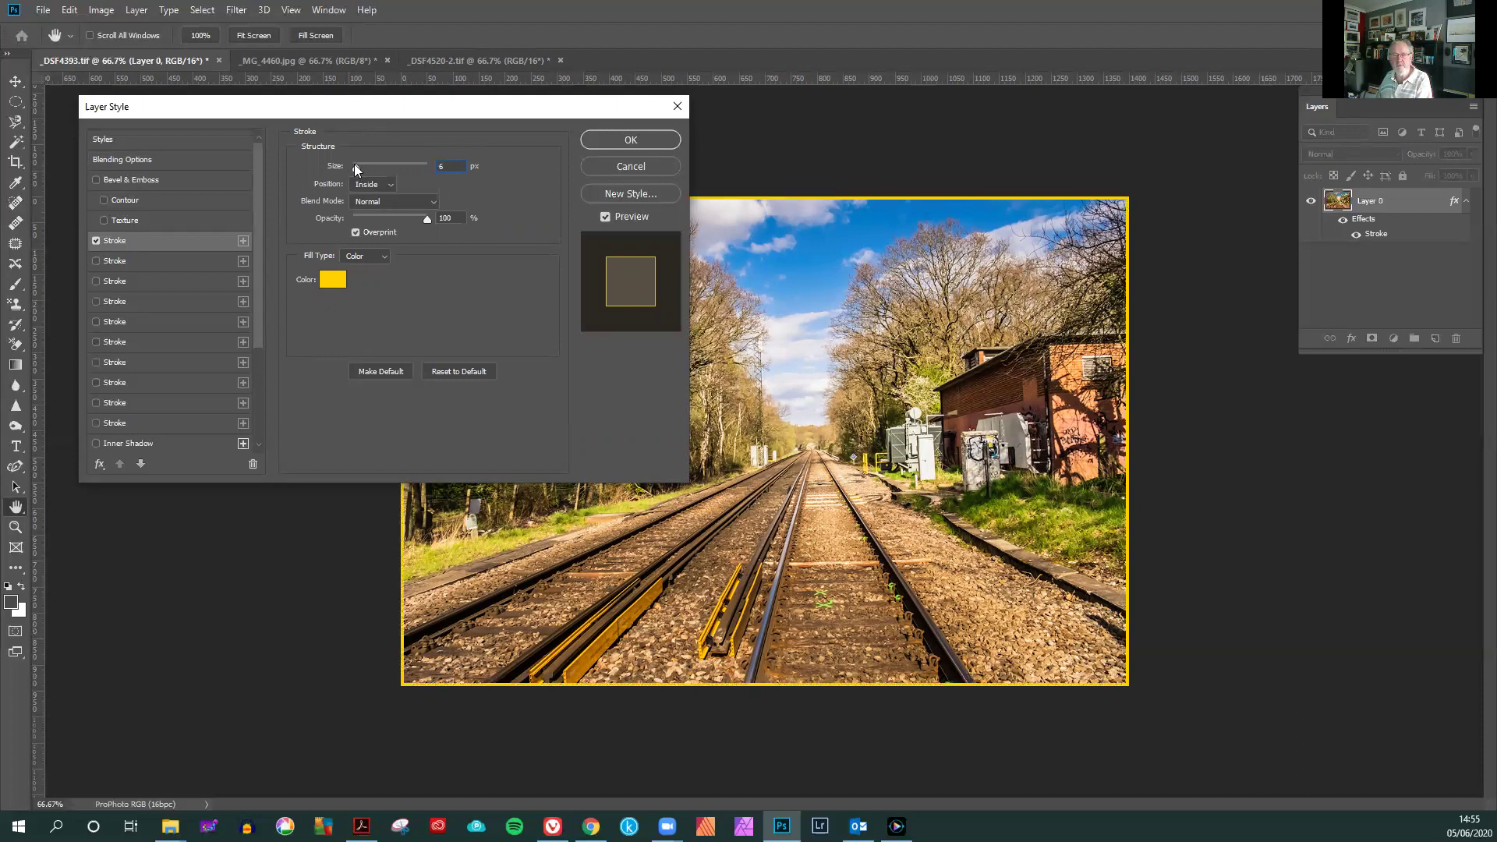
pyautogui.click(638, 142)
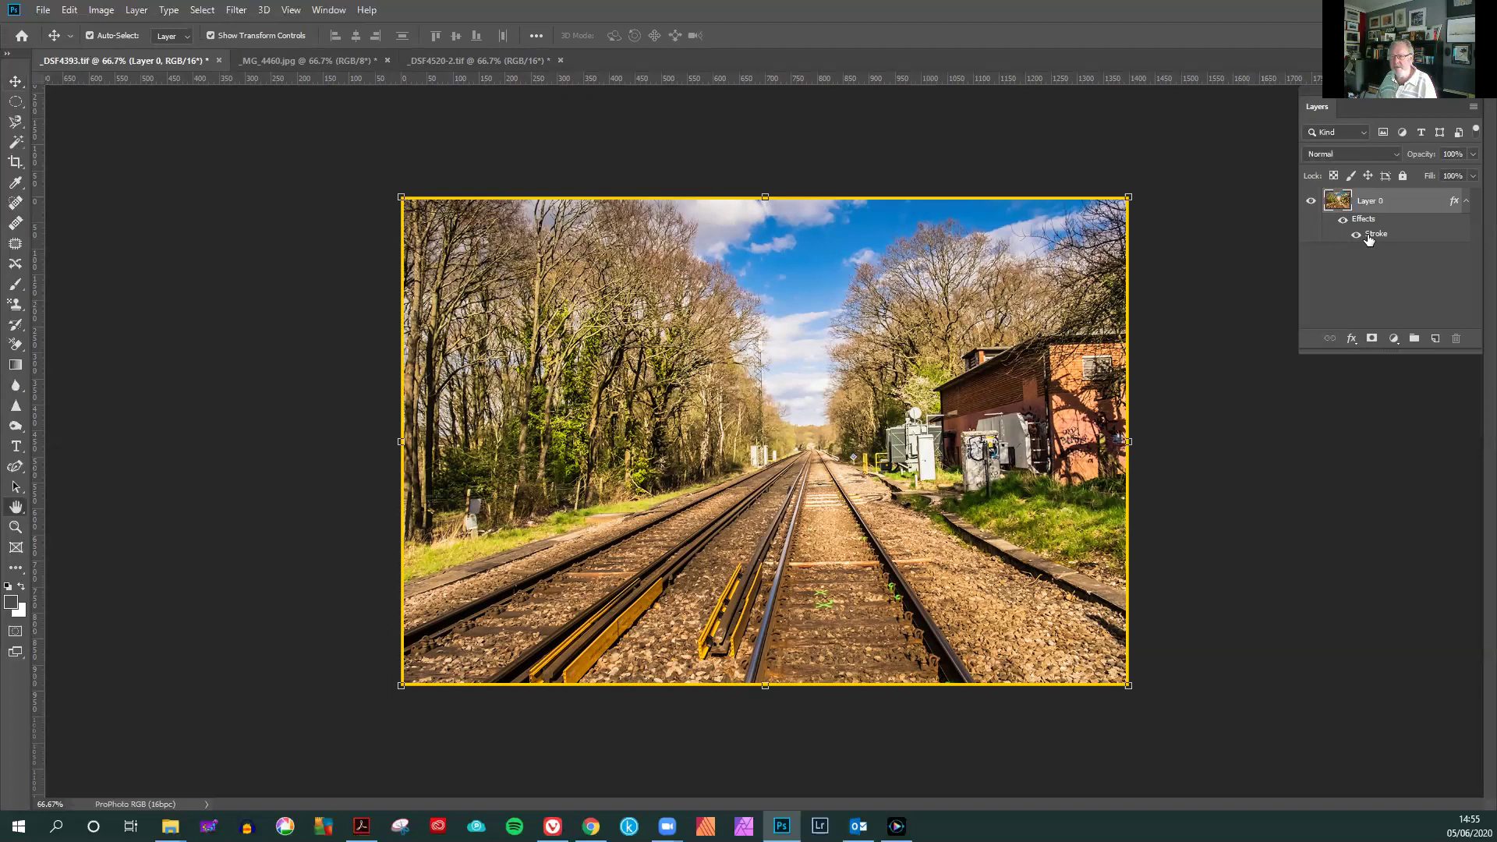
pyautogui.doubleClick(1368, 236)
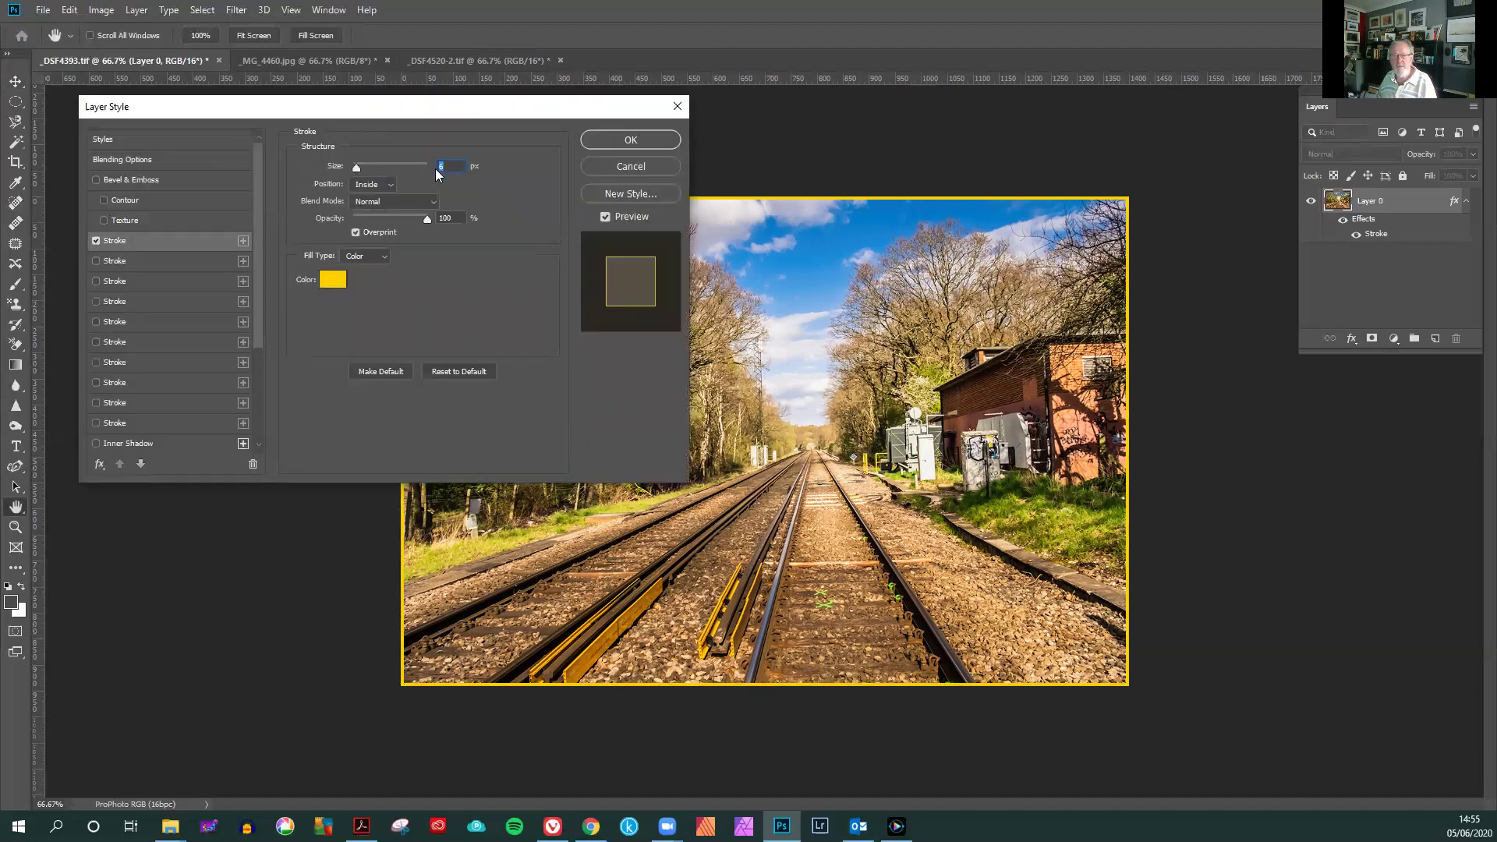
pyautogui.write('2')
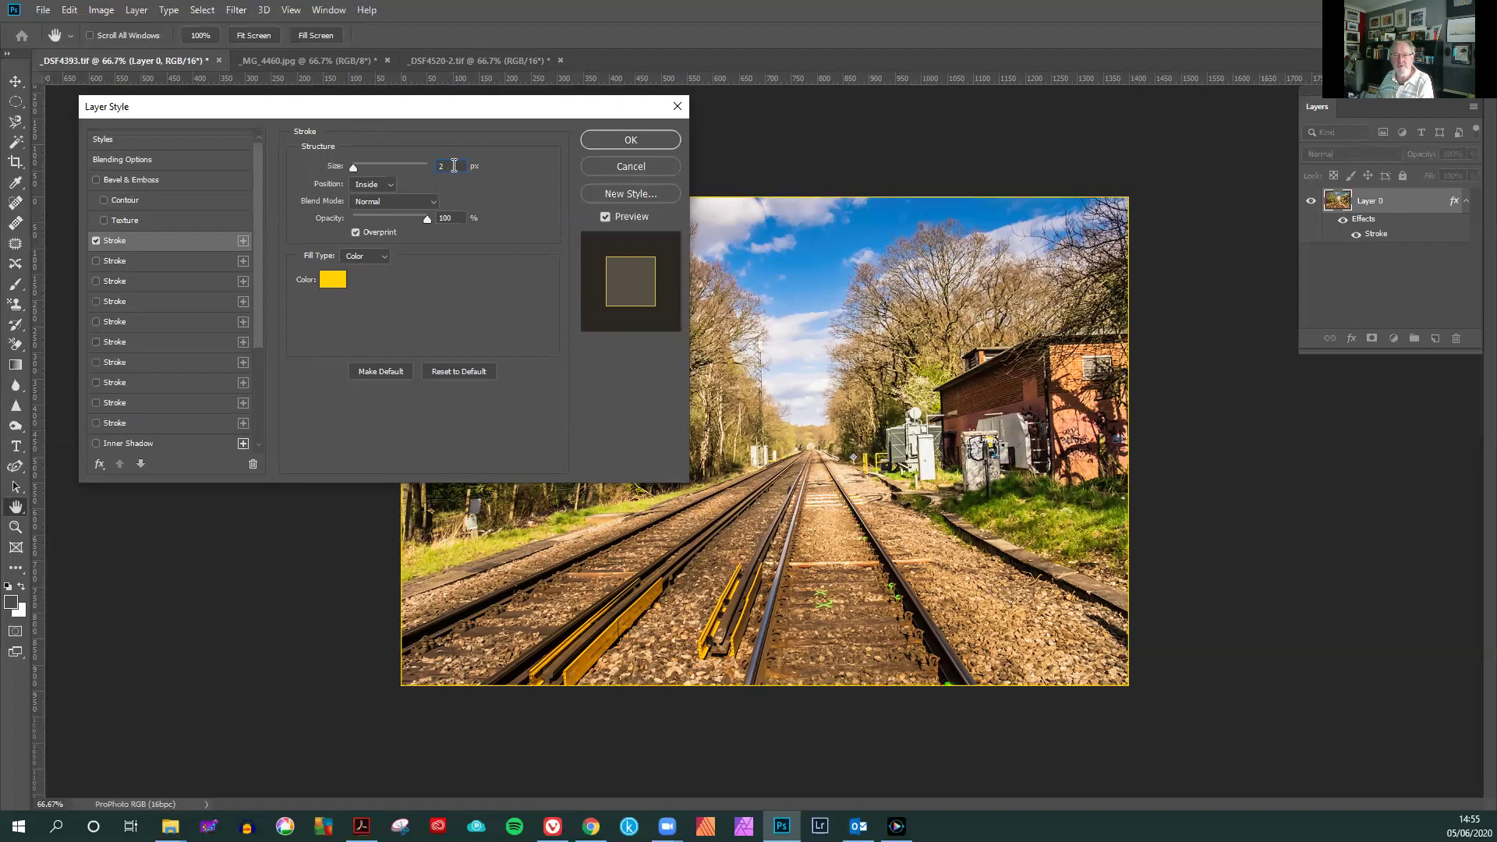
pyautogui.click(368, 185)
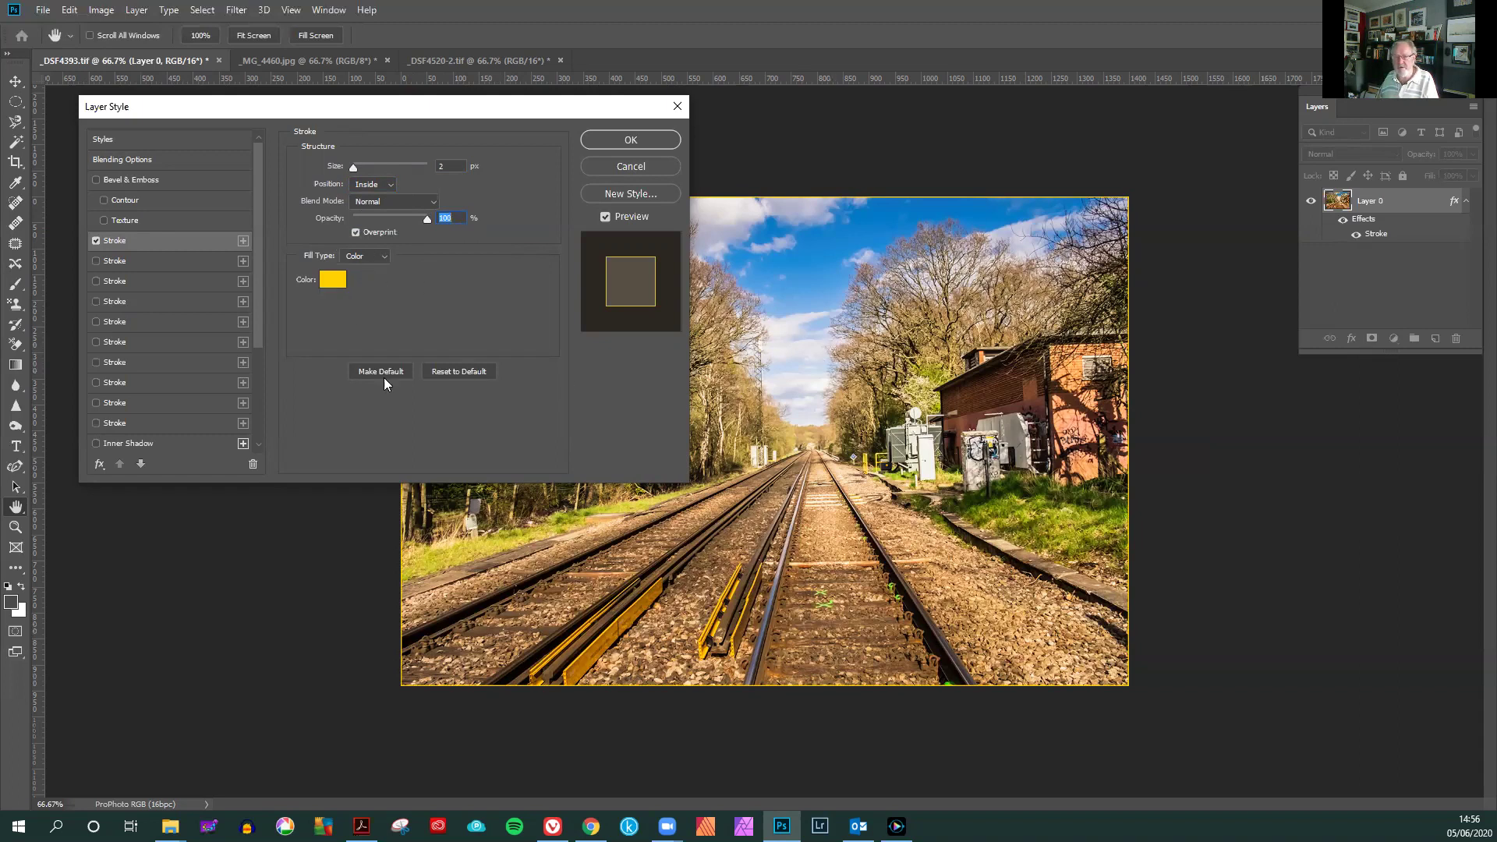
# Sample the sky blue 7284ce as the stroke colour and apply the Layer Style
pyautogui.click(337, 282)
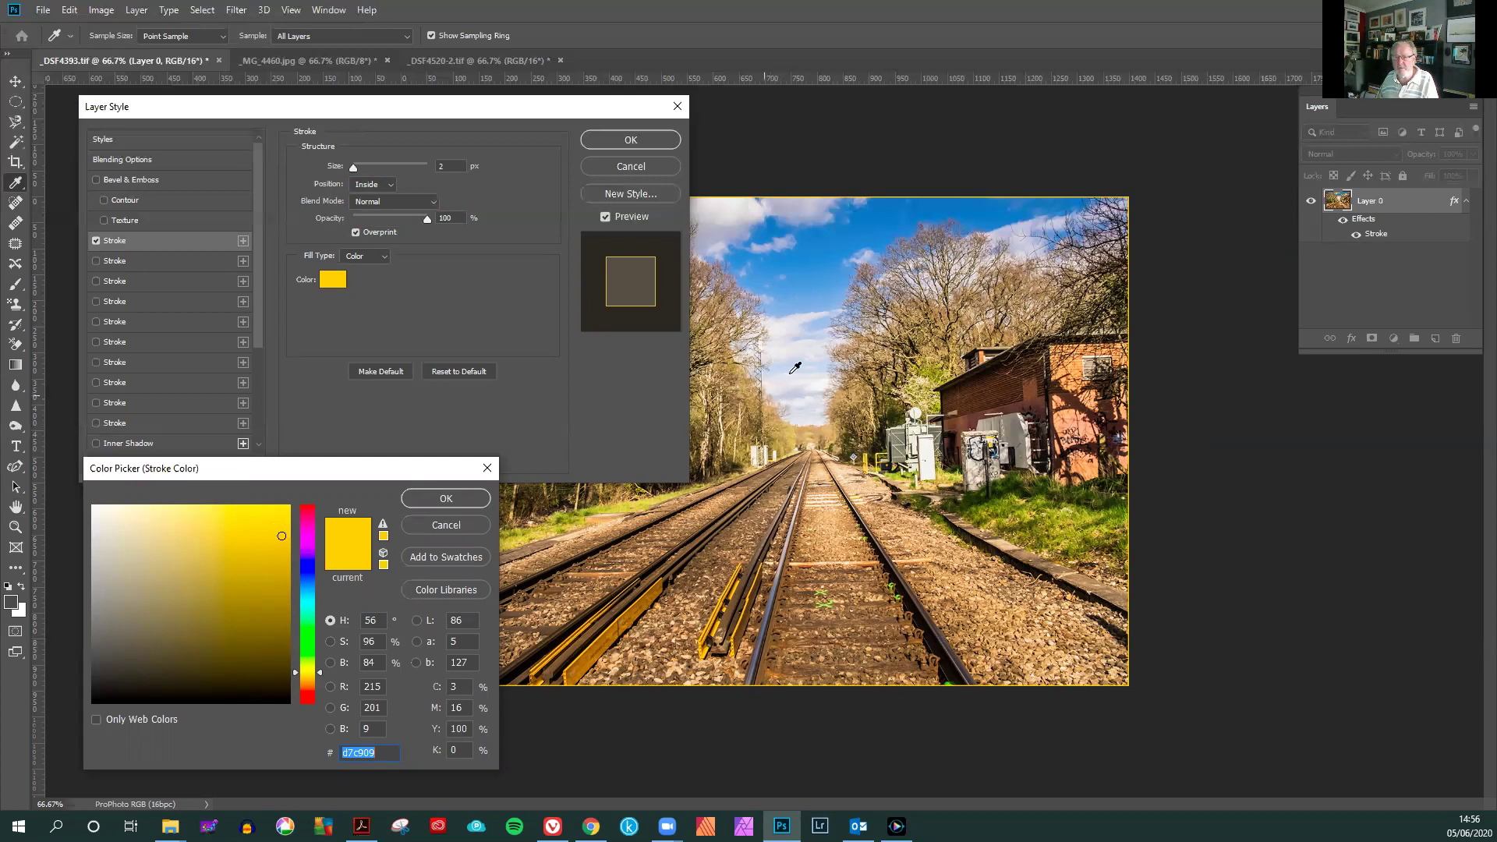
pyautogui.click(808, 287)
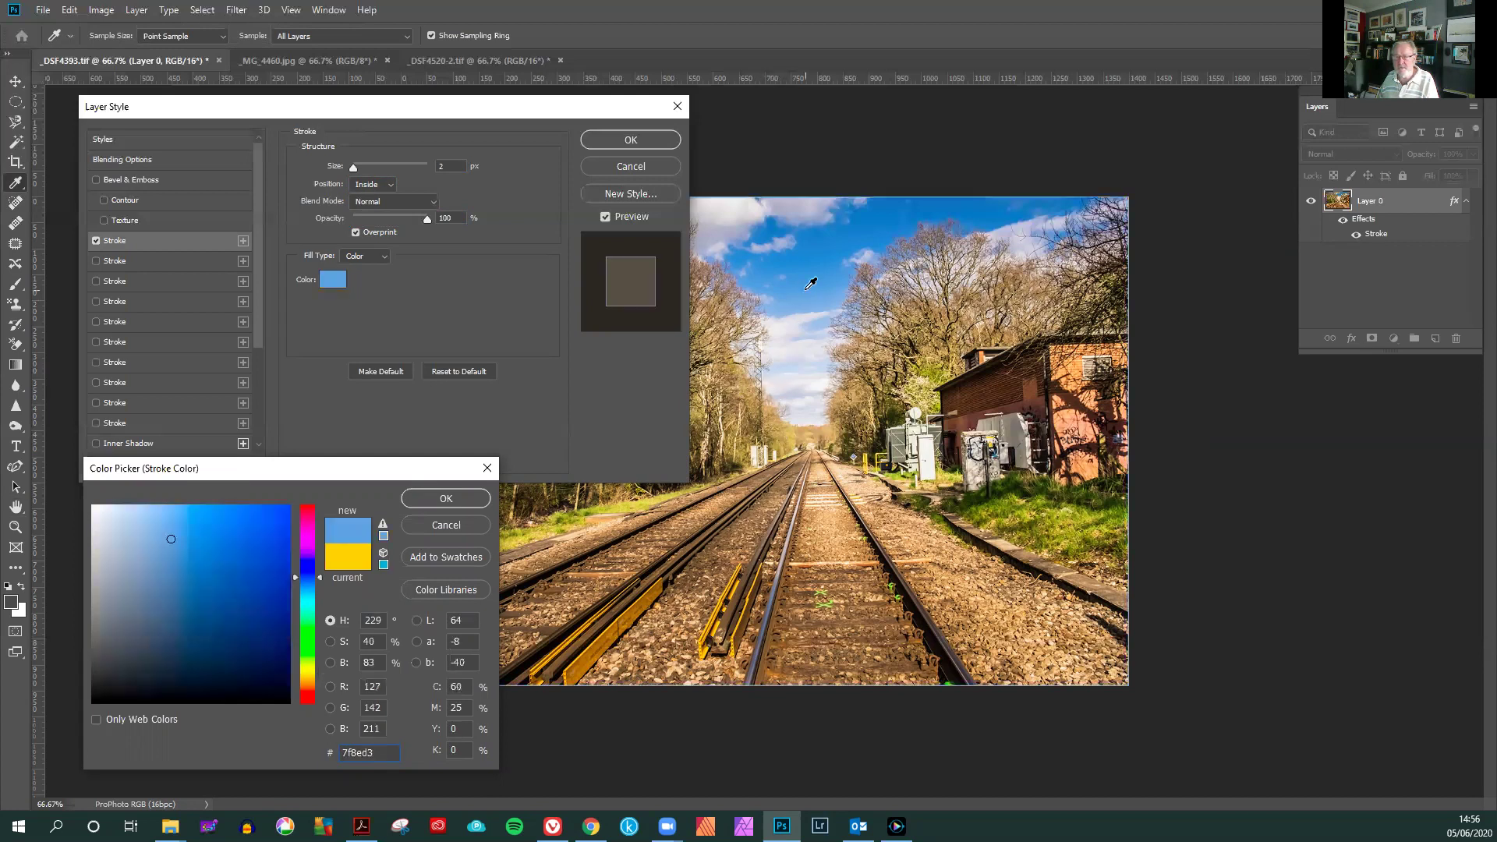
pyautogui.click(1044, 520)
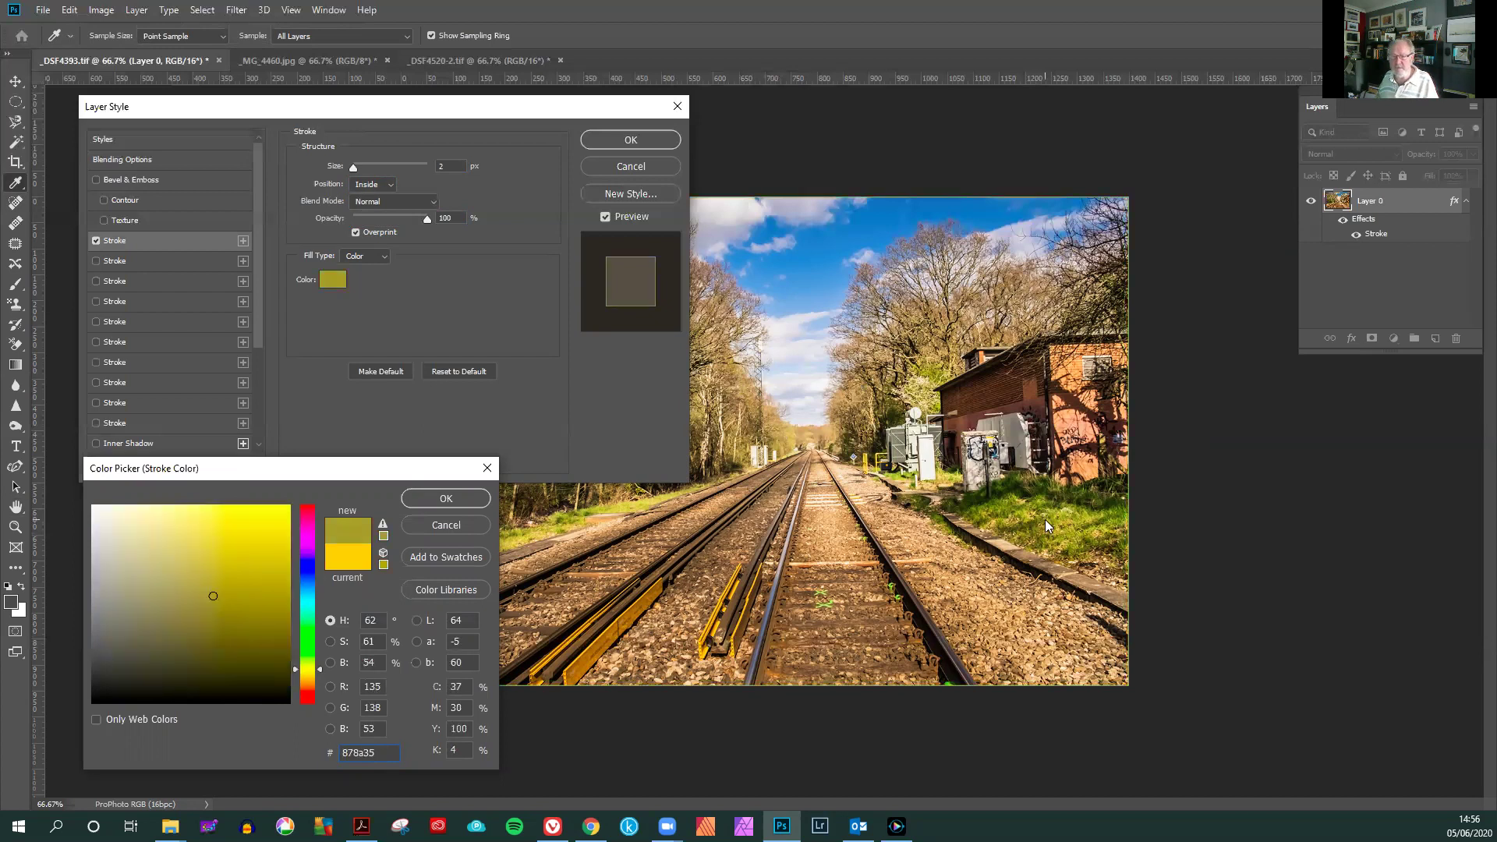
pyautogui.click(815, 499)
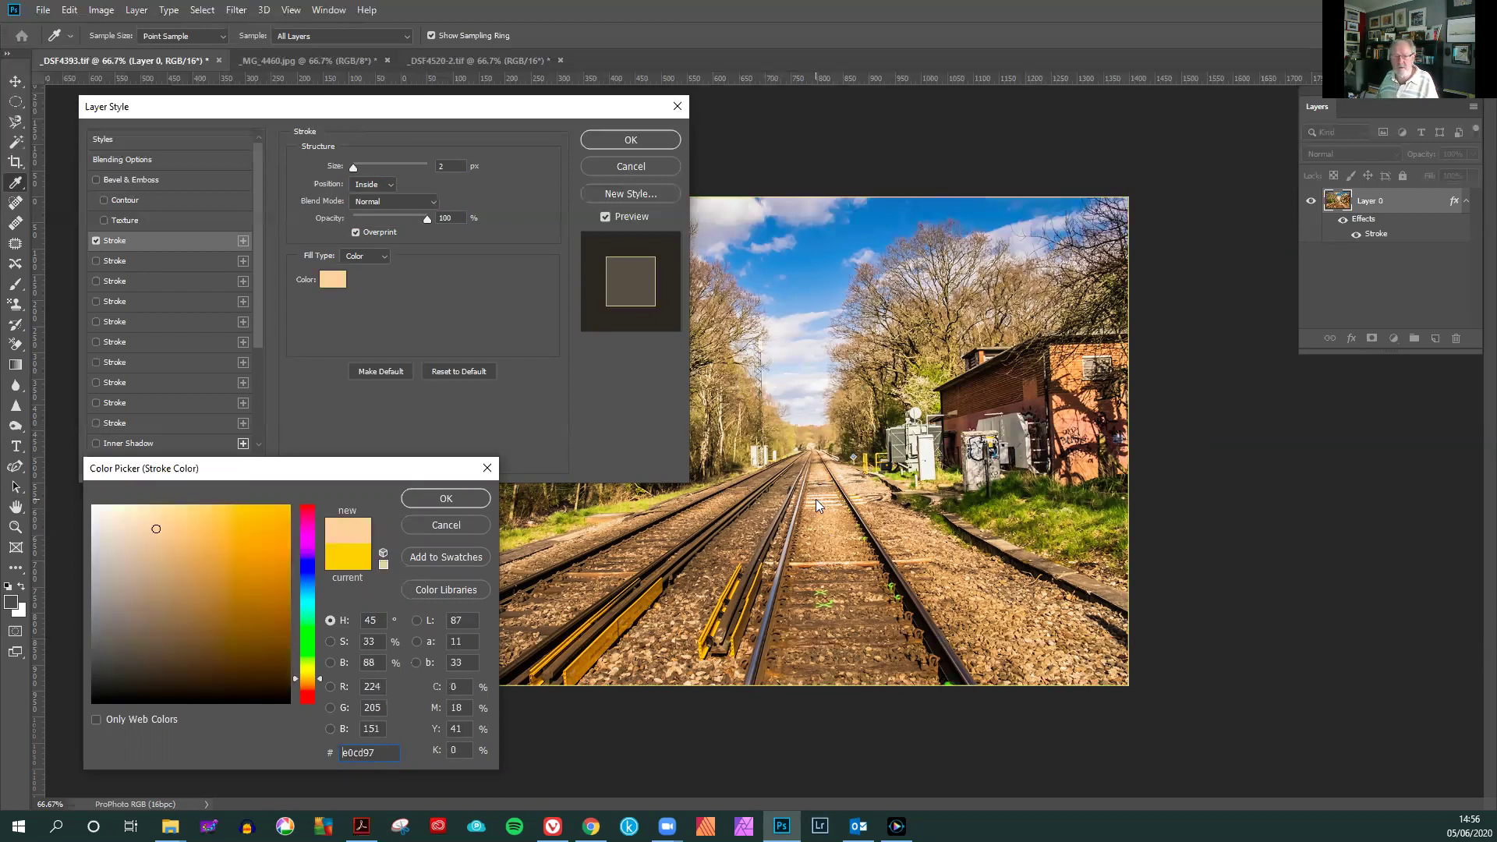
pyautogui.click(817, 527)
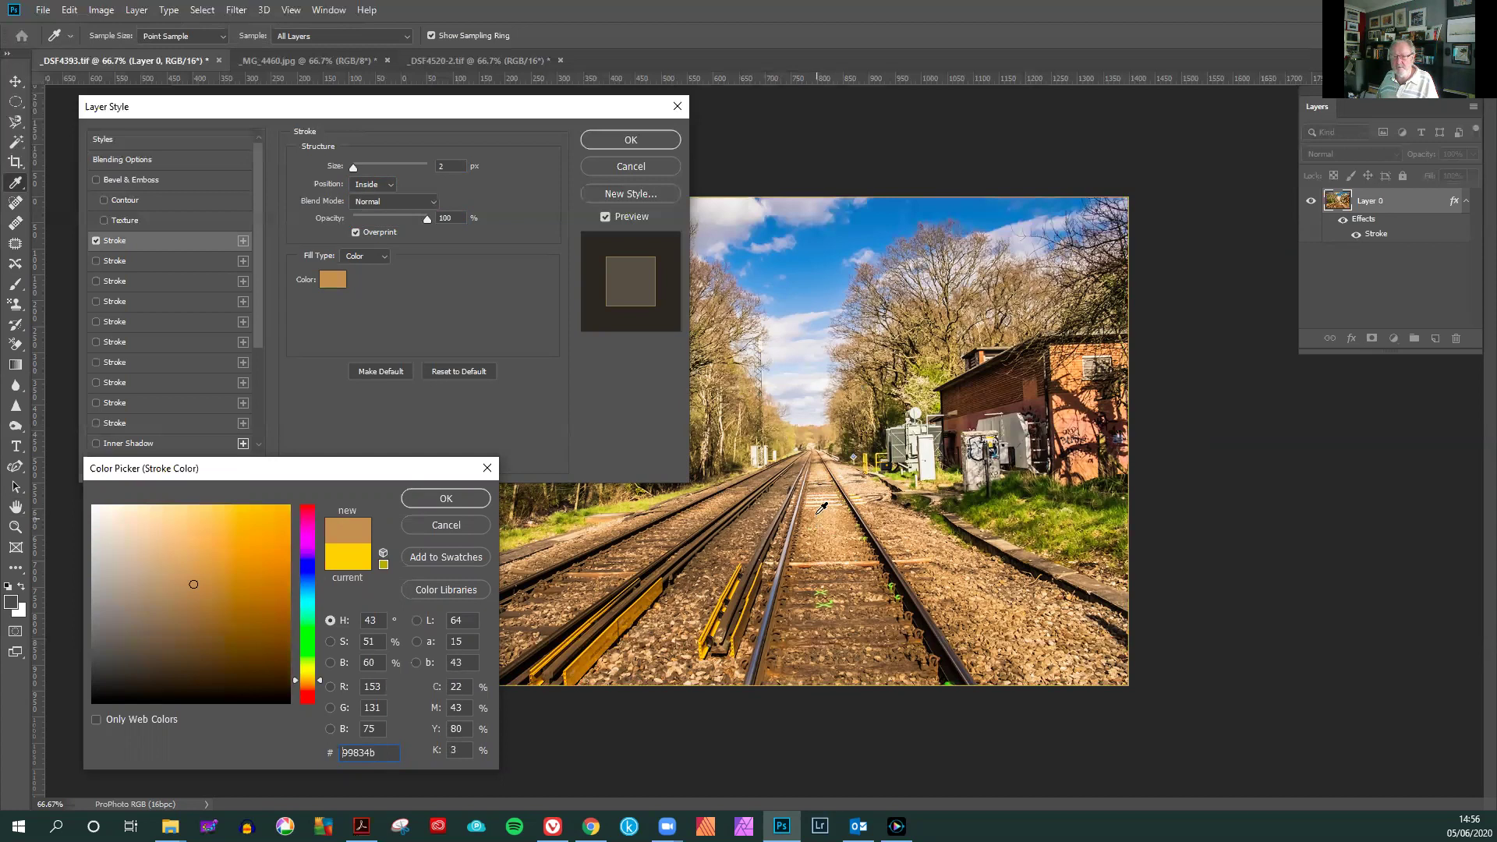
pyautogui.click(822, 495)
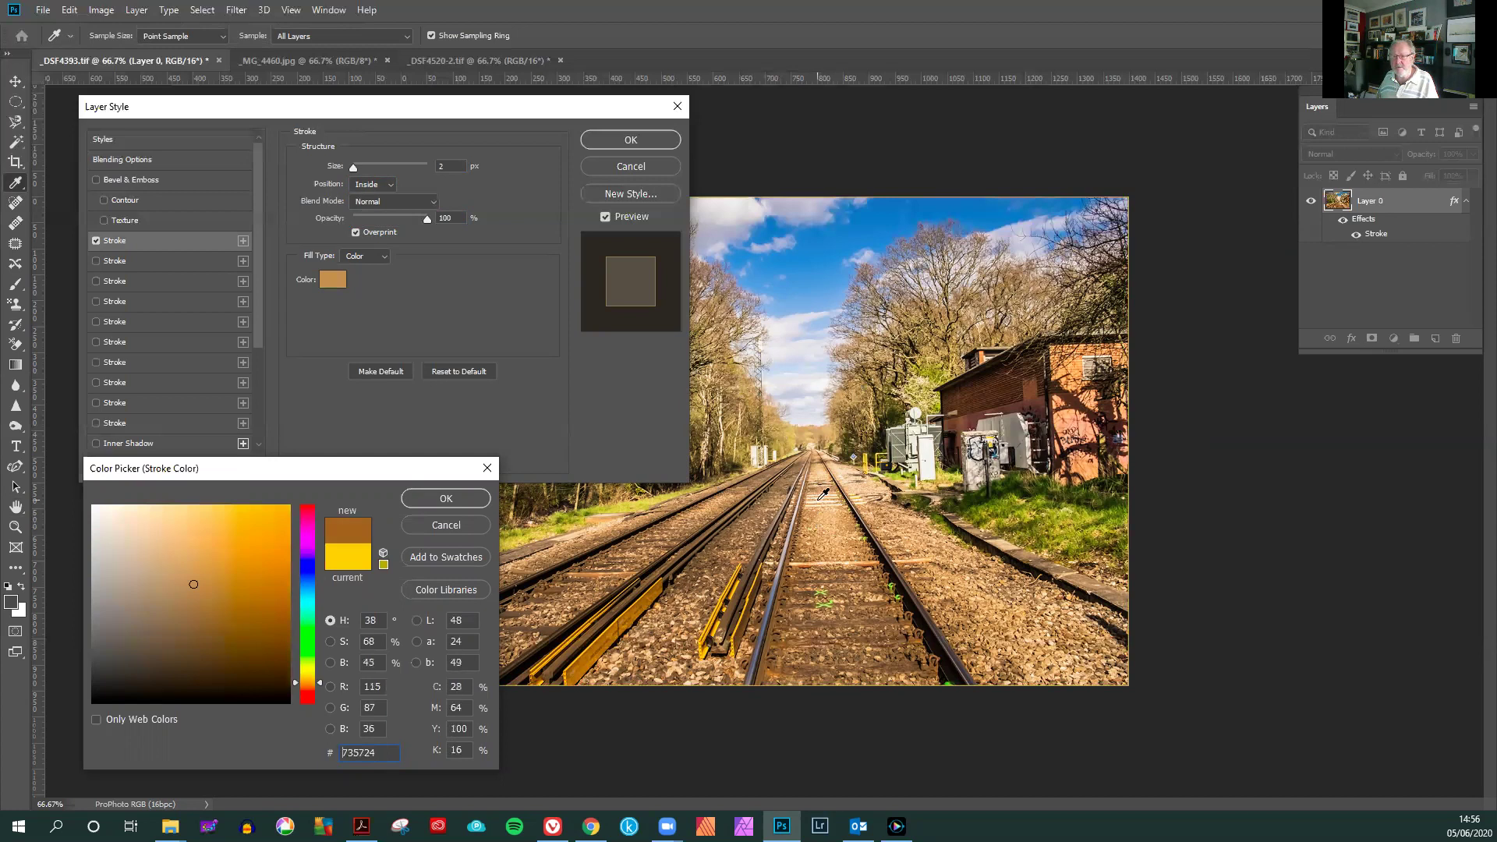
pyautogui.click(823, 295)
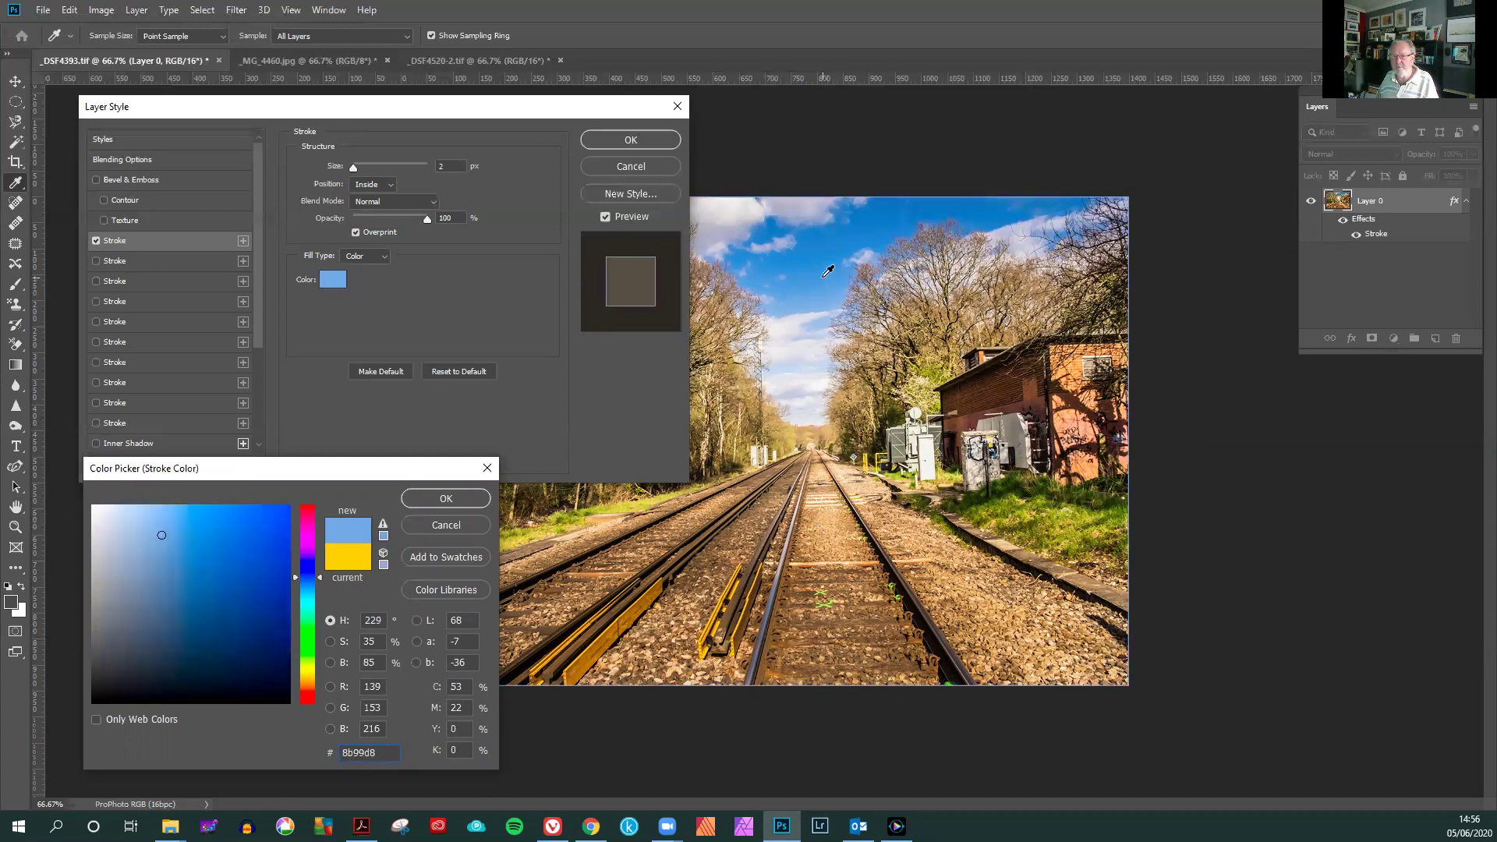
pyautogui.click(825, 275)
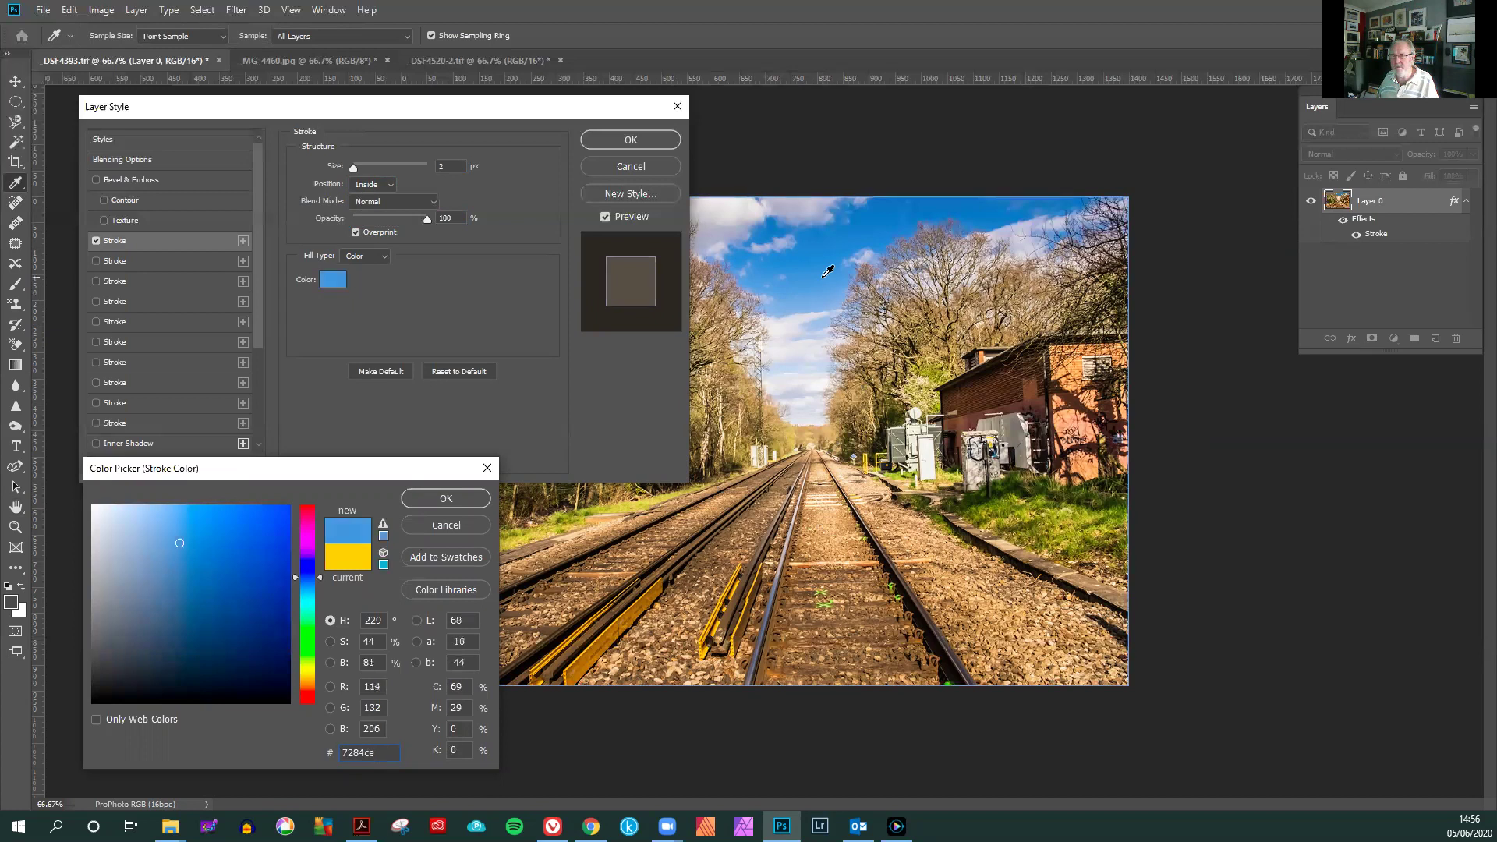
pyautogui.click(433, 494)
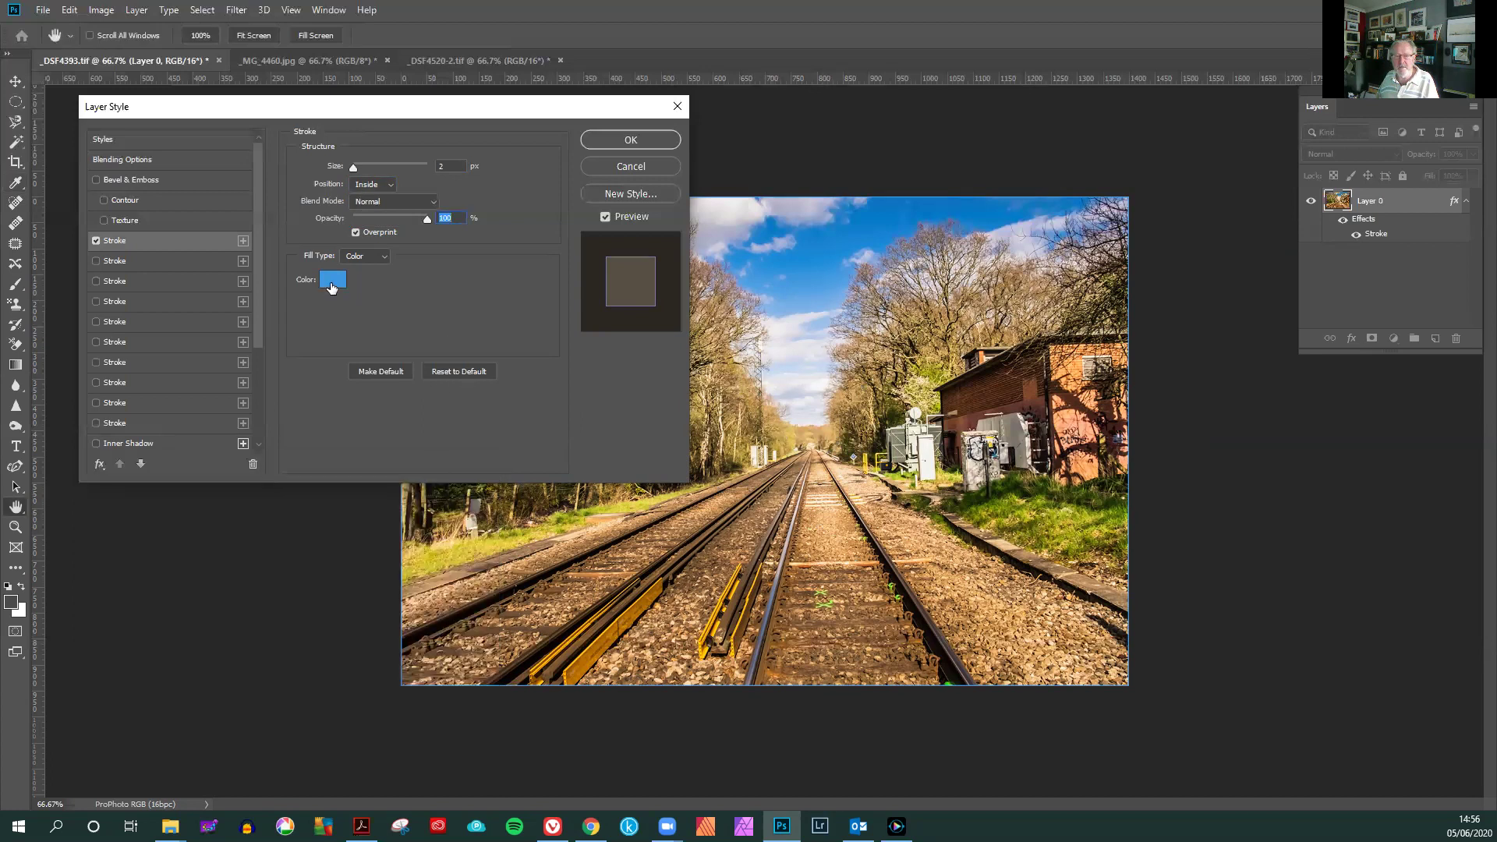
pyautogui.click(619, 139)
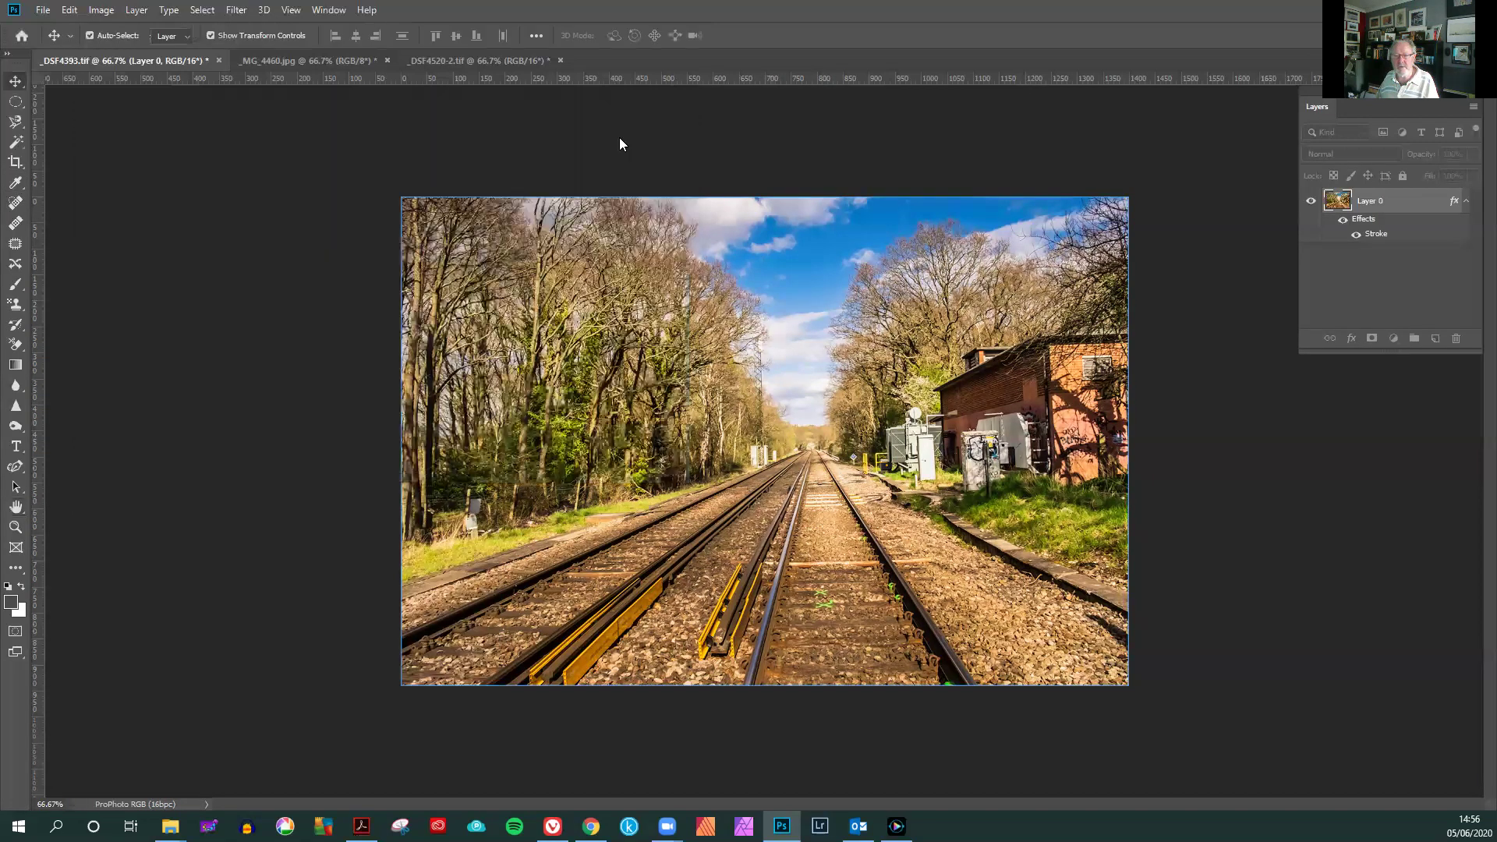
# Dismiss the transform handles, then unlock _MG_4460.jpg's Background as Layer 0 and open Layer Style
pyautogui.click(1199, 592)
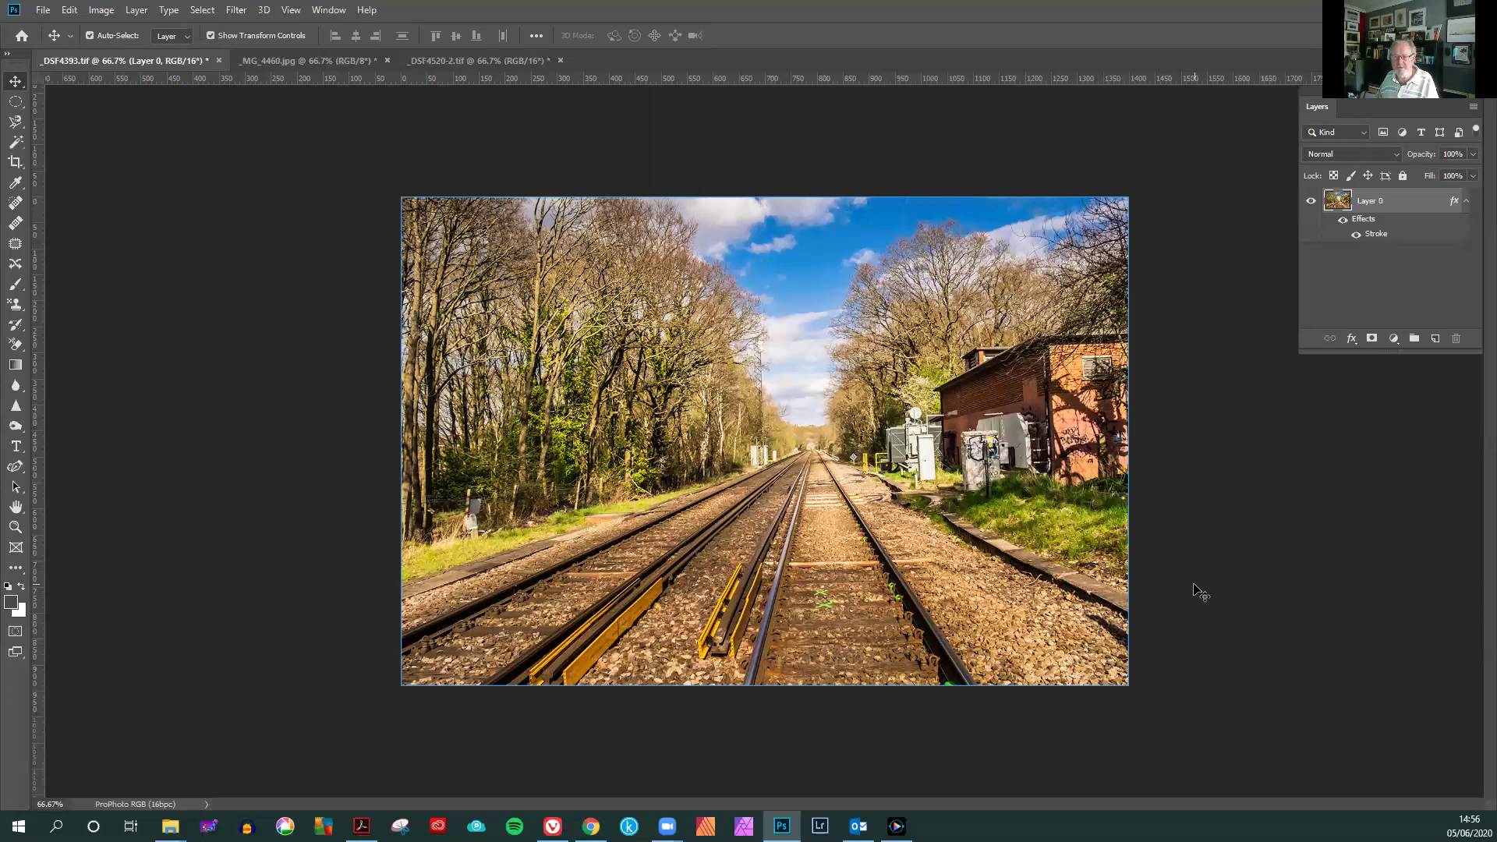
pyautogui.click(1200, 593)
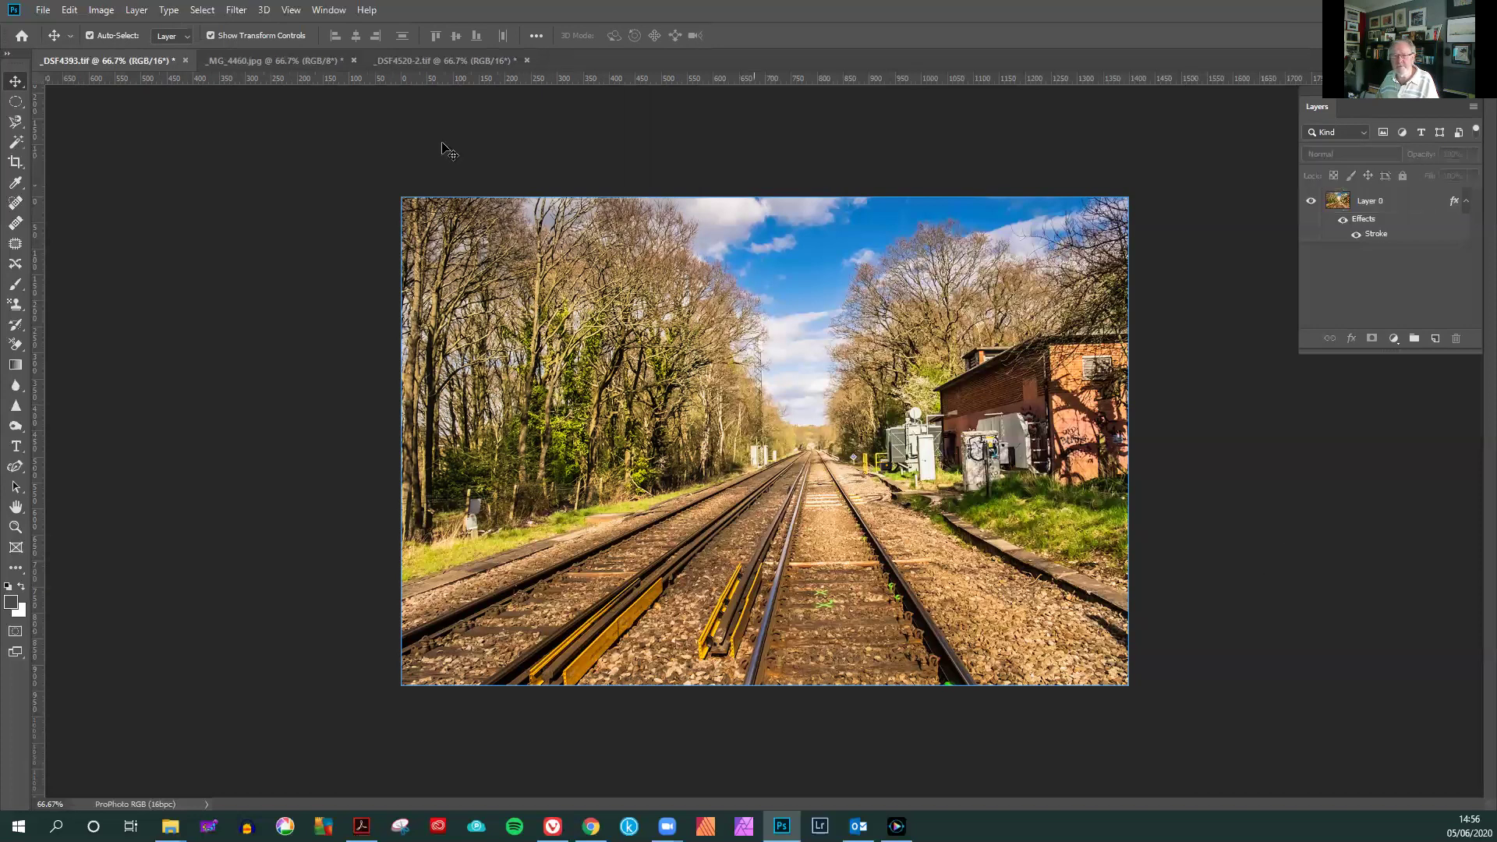
pyautogui.click(283, 60)
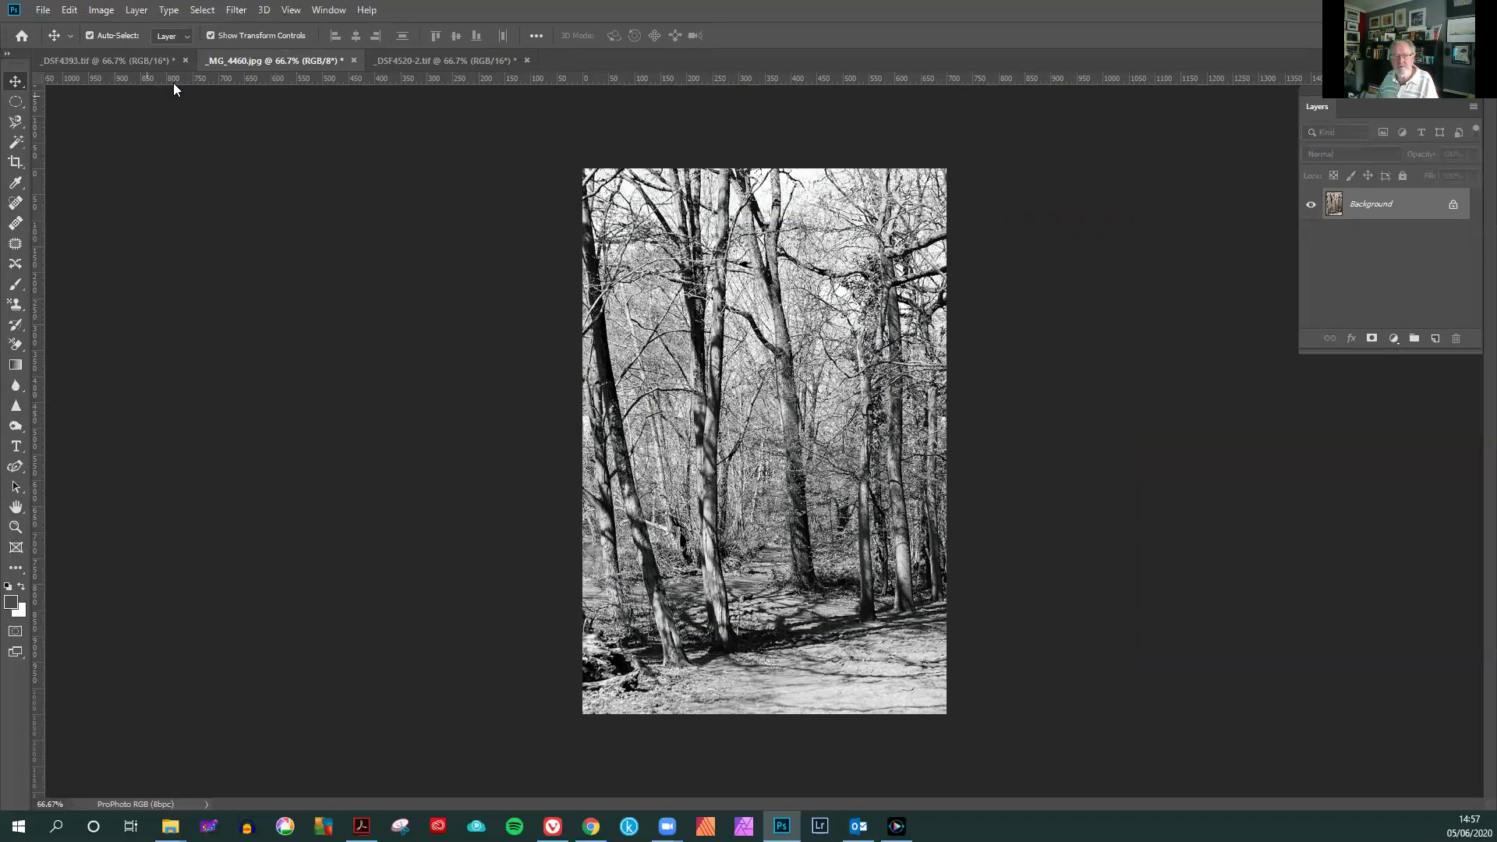
pyautogui.click(1453, 207)
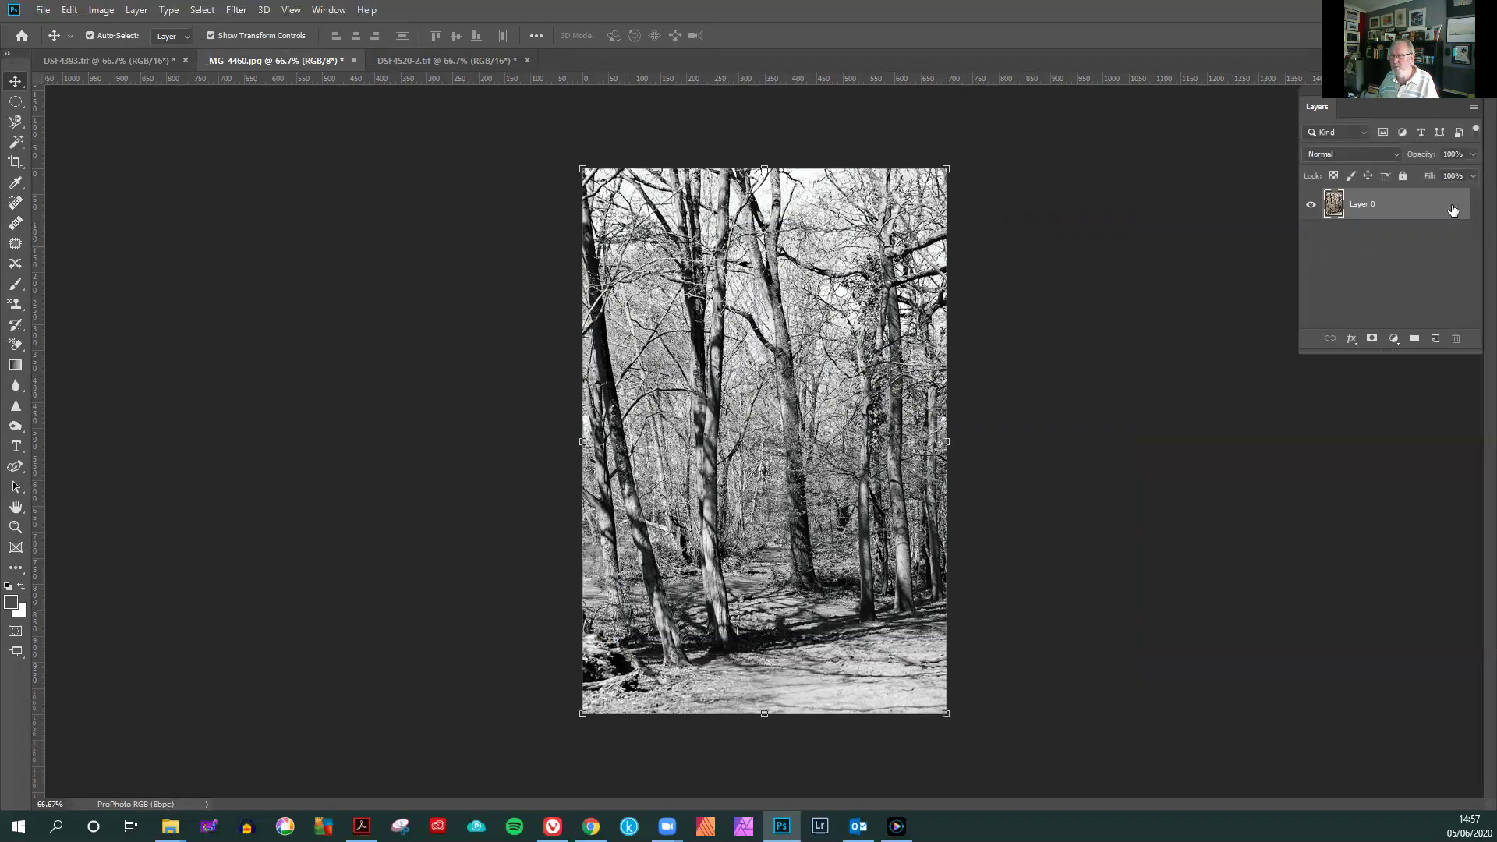
pyautogui.doubleClick(1342, 208)
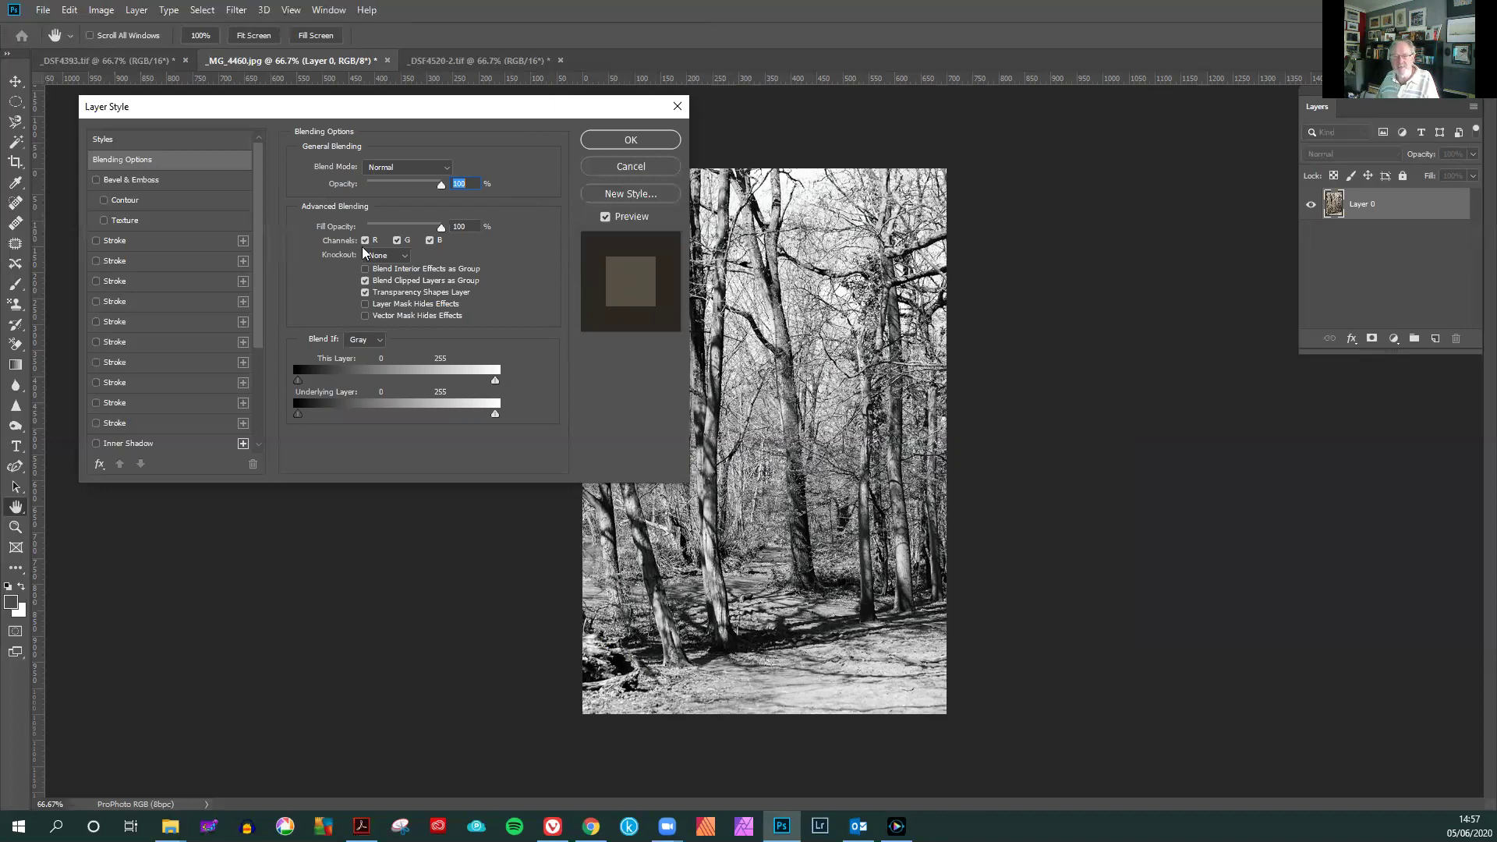
# Apply a 2 px Stroke to Layer 0 in light grey #a1a1a1 sampled from the woodland photo
pyautogui.click(114, 241)
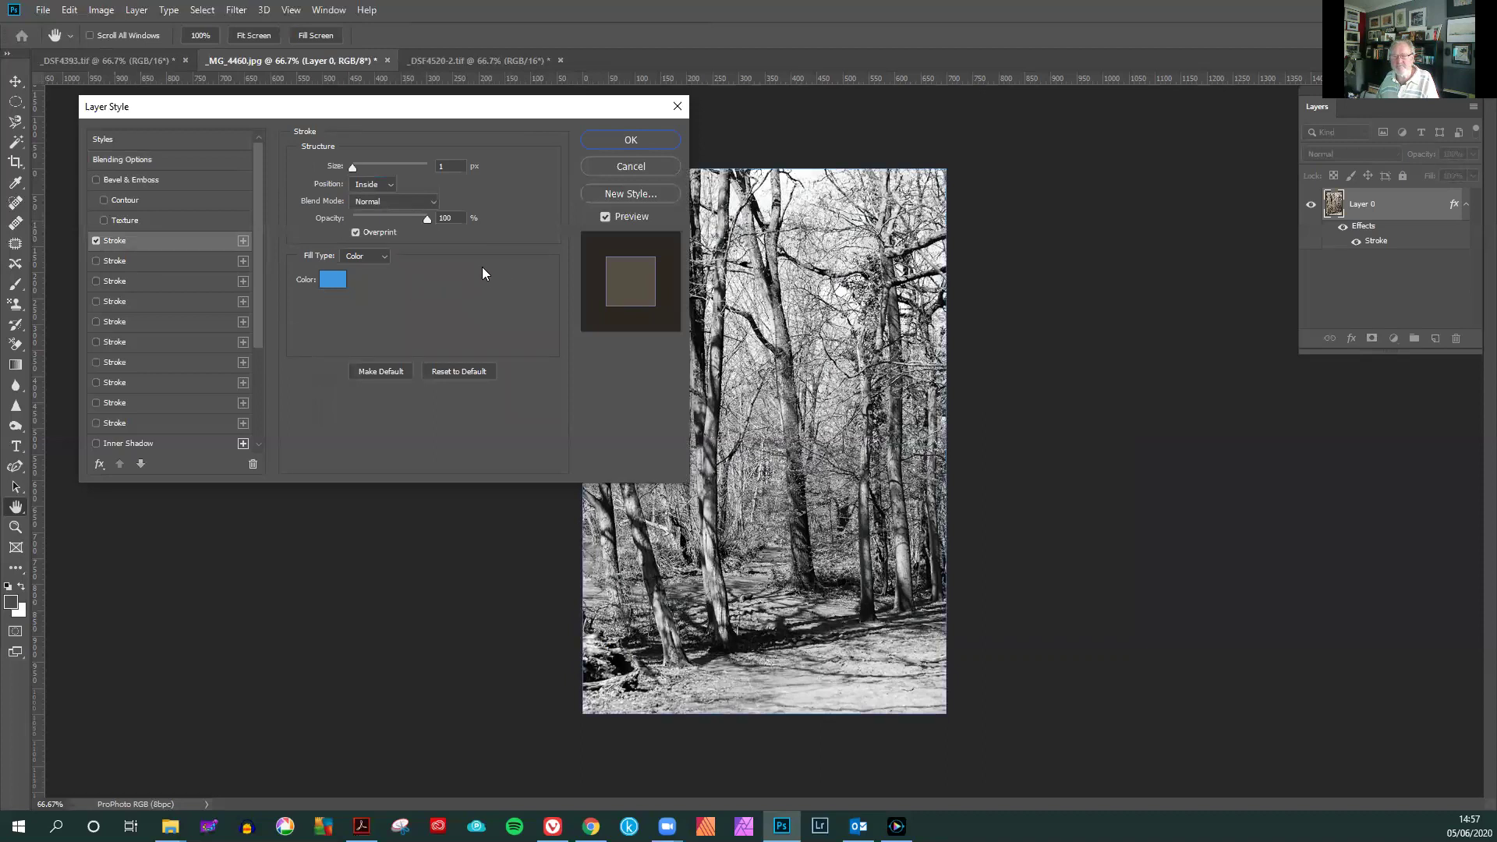
pyautogui.doubleClick(447, 169)
pyautogui.press('Up')
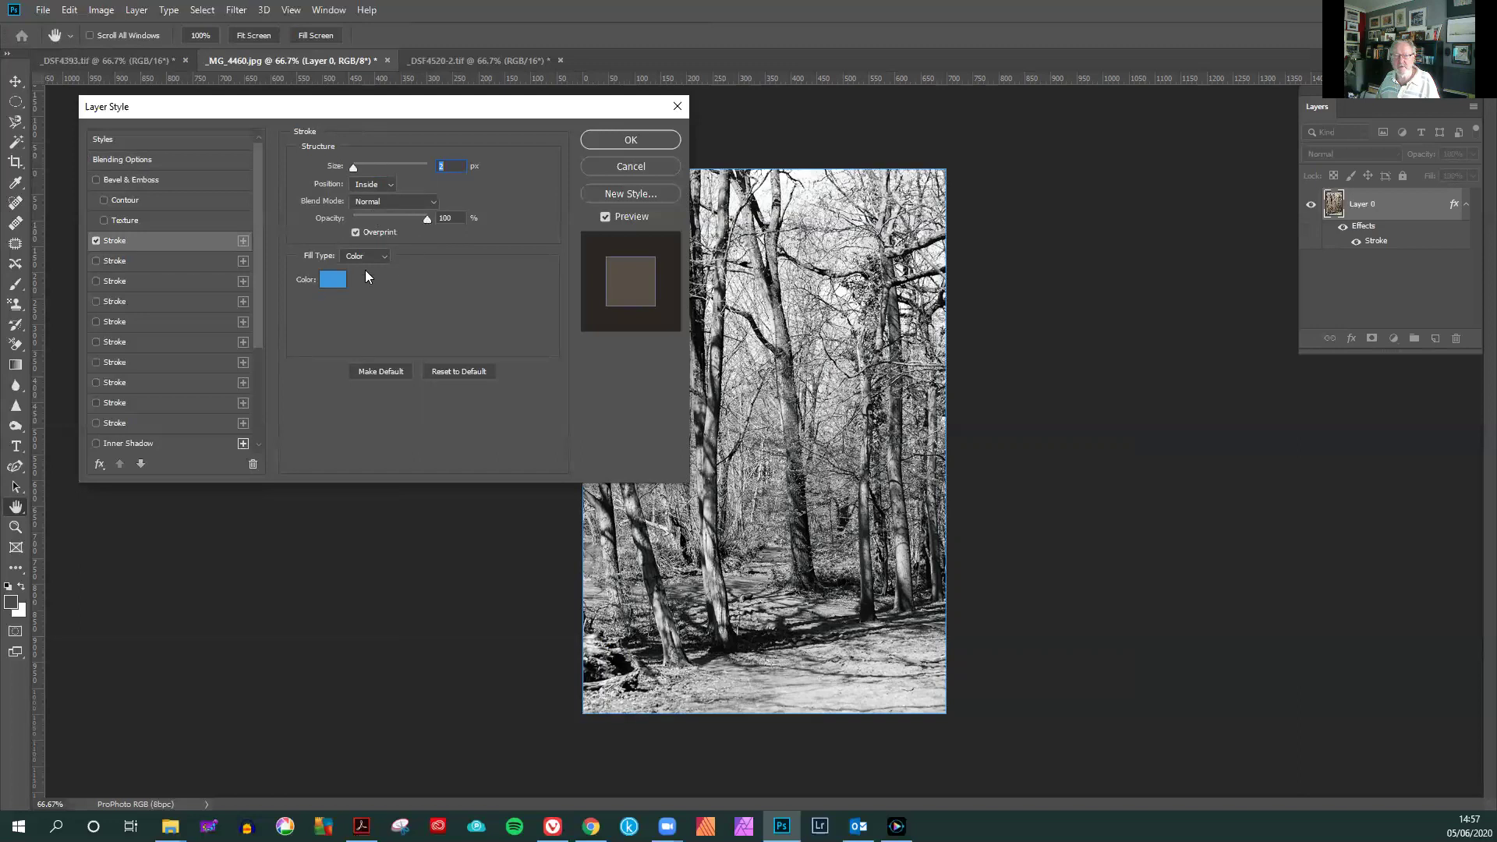
pyautogui.click(322, 281)
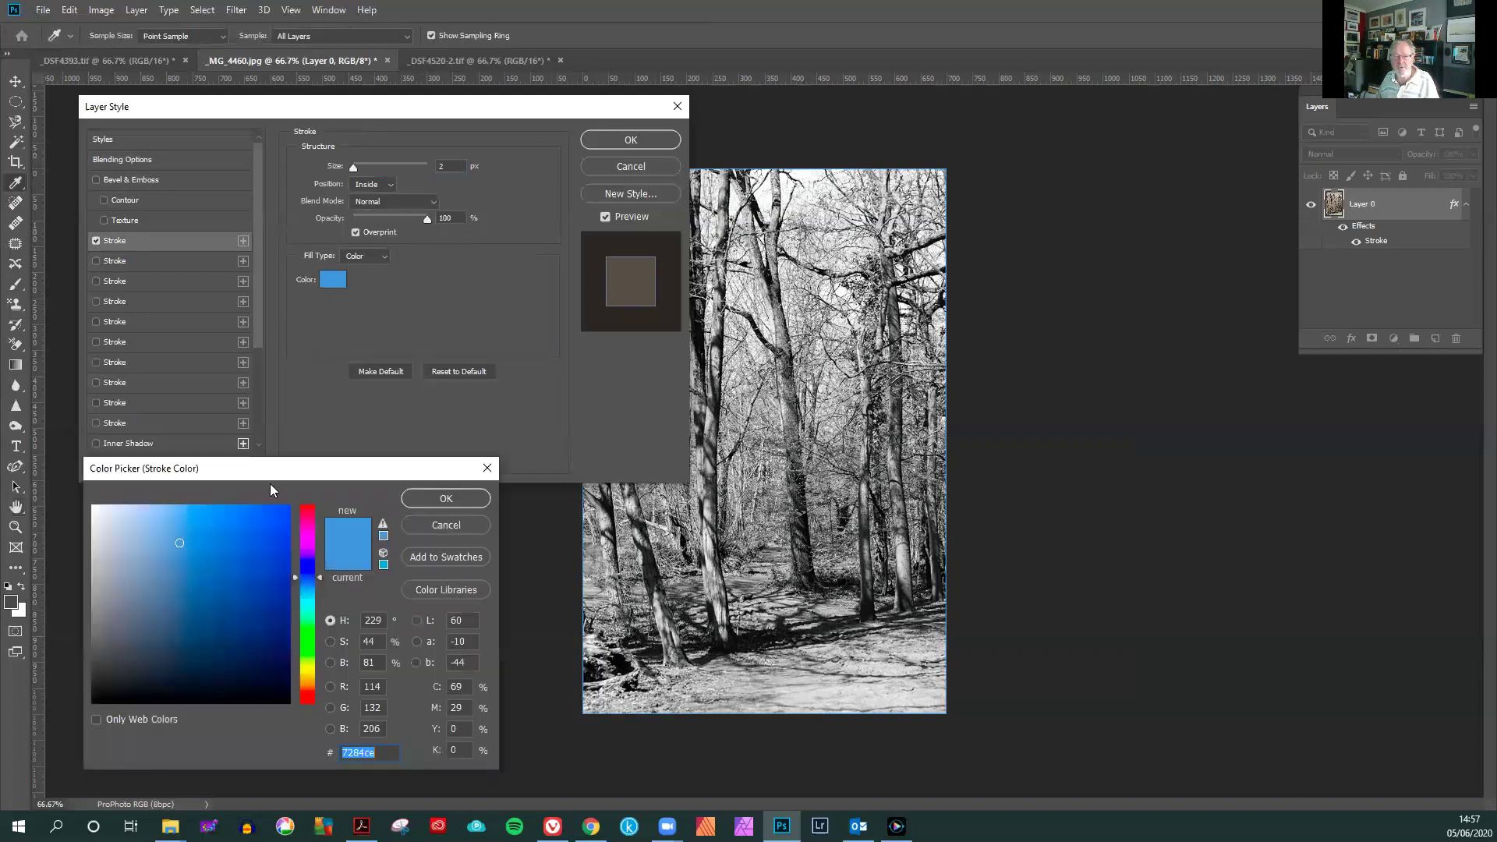
pyautogui.click(94, 506)
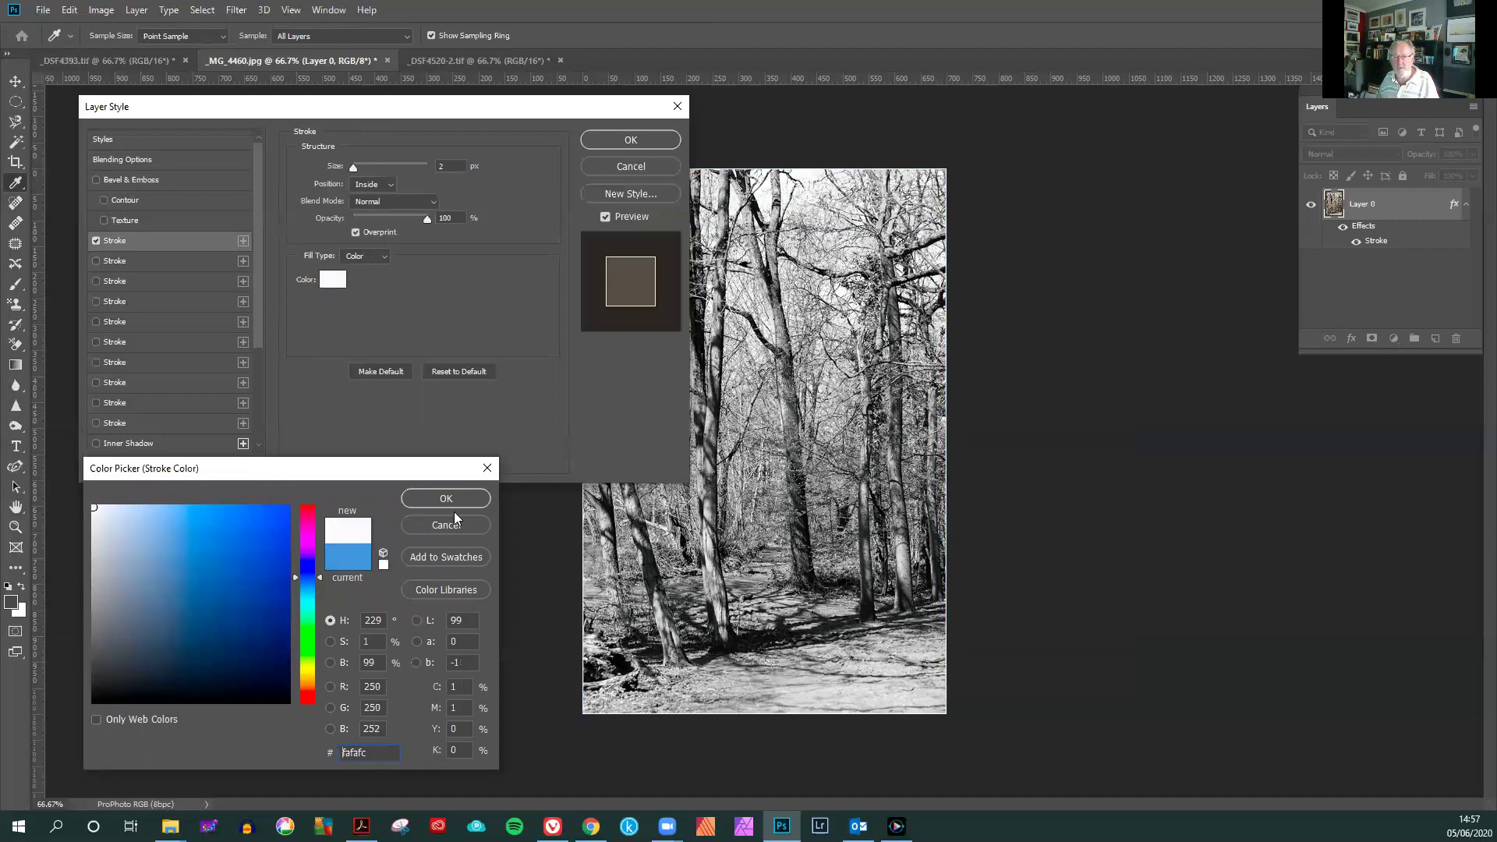
pyautogui.click(794, 195)
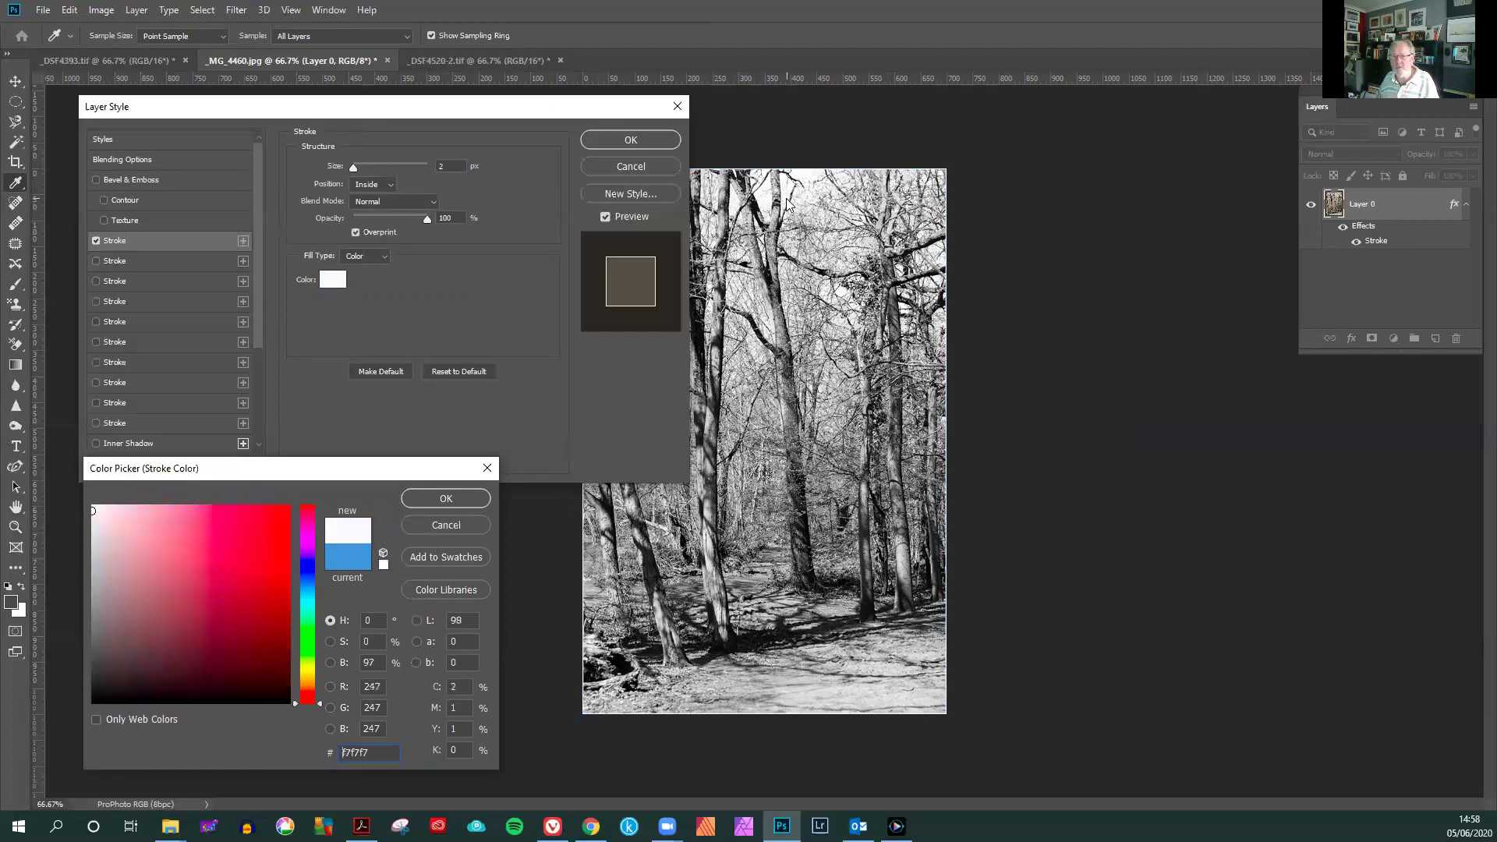
pyautogui.click(811, 690)
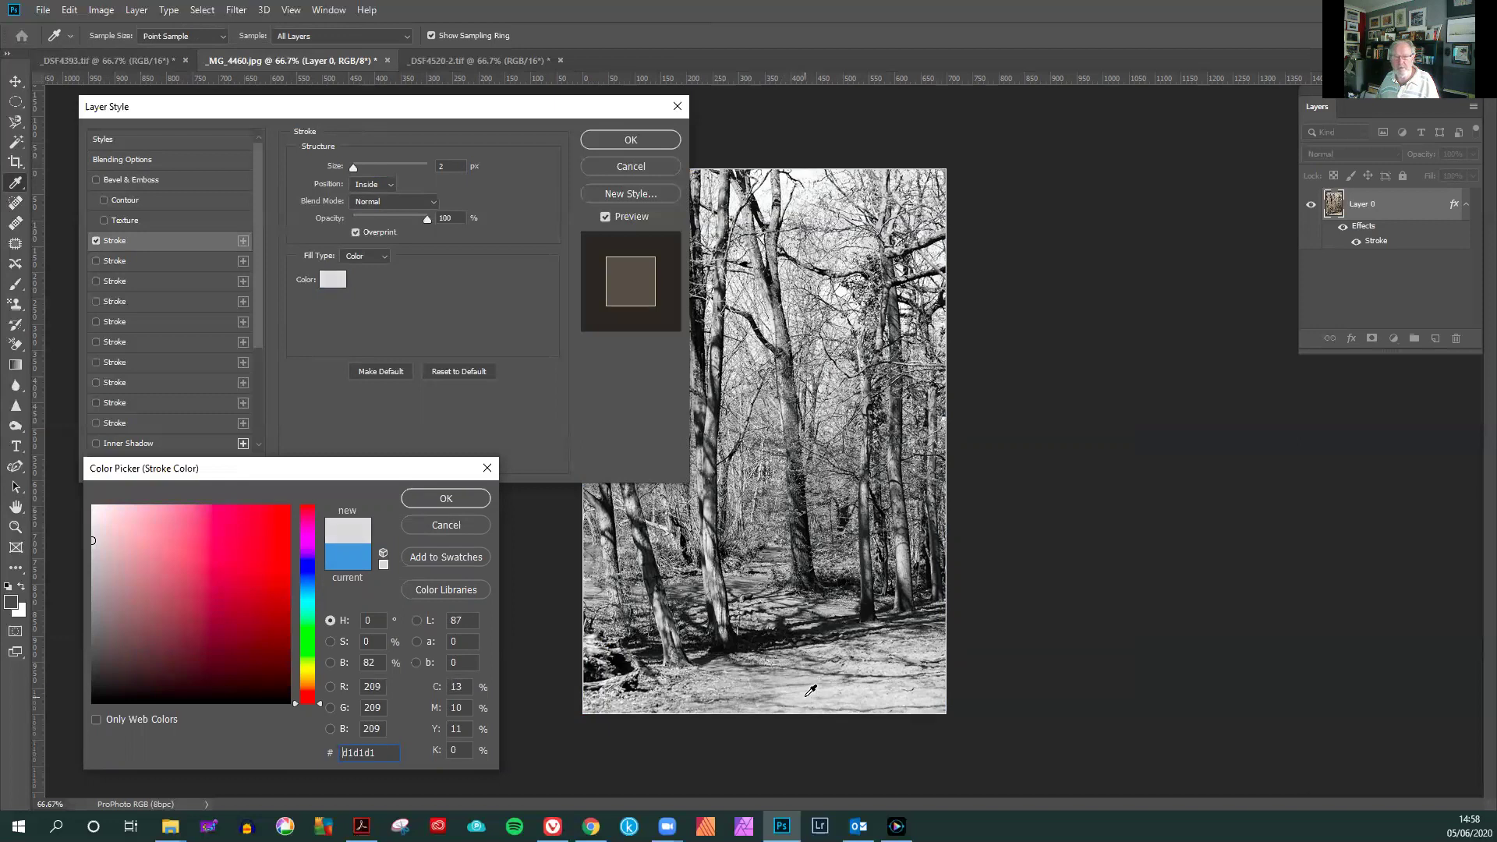
pyautogui.click(809, 684)
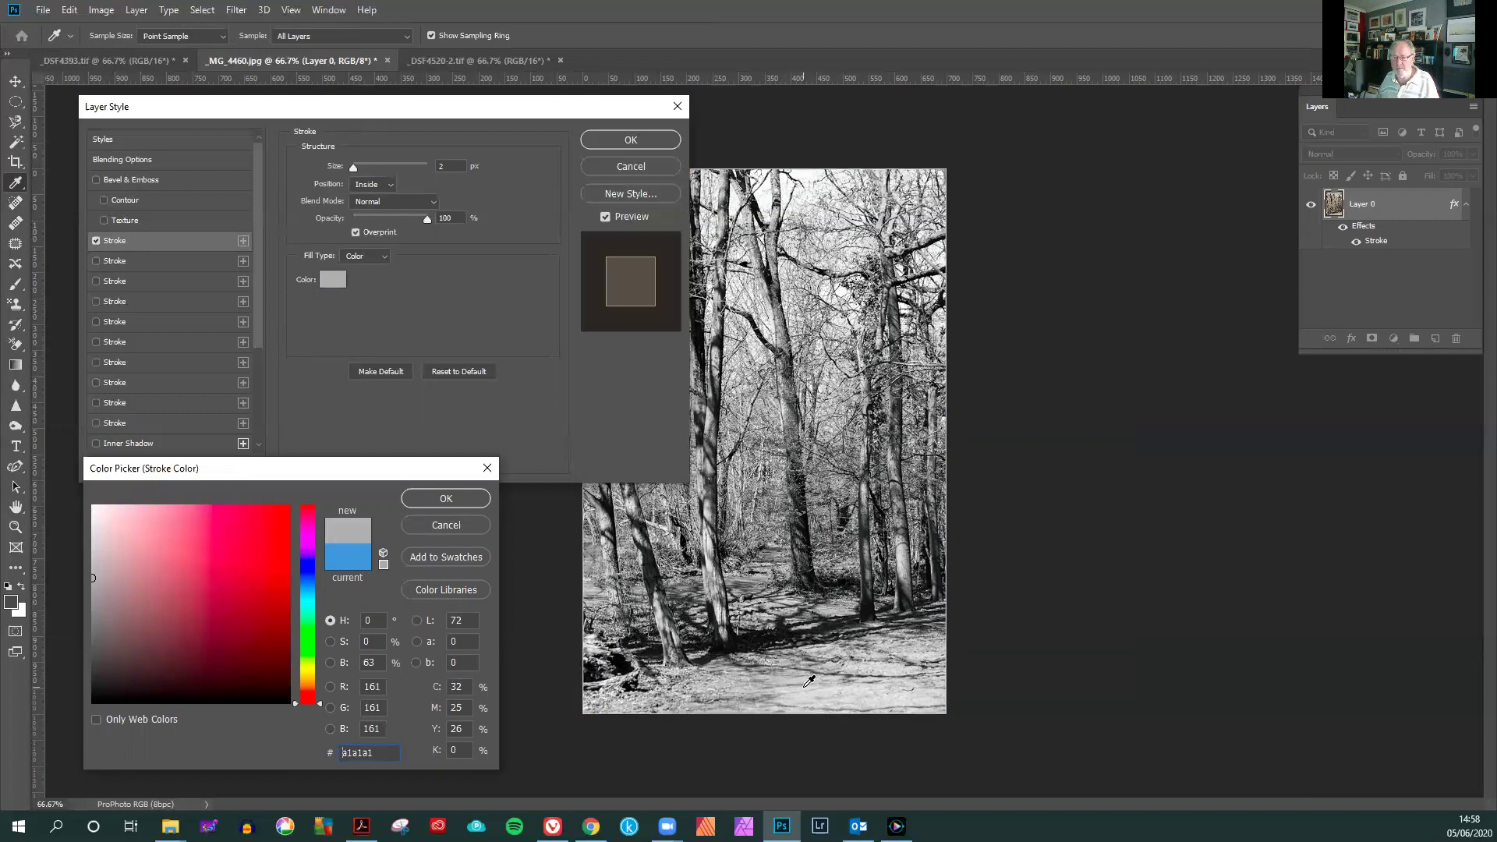
pyautogui.click(424, 498)
pyautogui.click(605, 143)
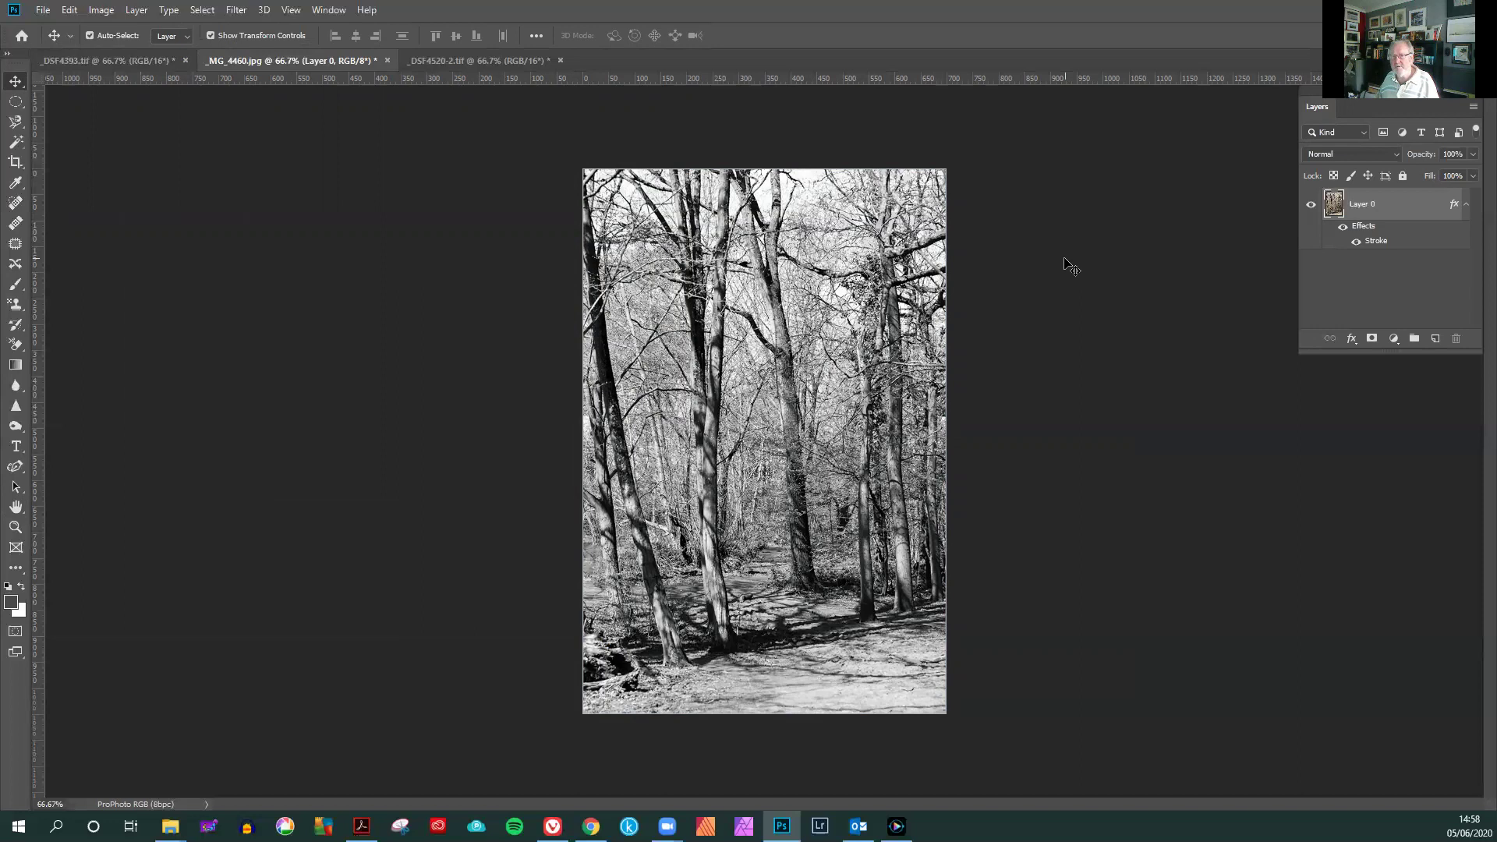
# Check the keylines on _DSF4393.tif and _MG_4460.jpg, then bring _DSF4520-2.tif to the front
pyautogui.click(1071, 268)
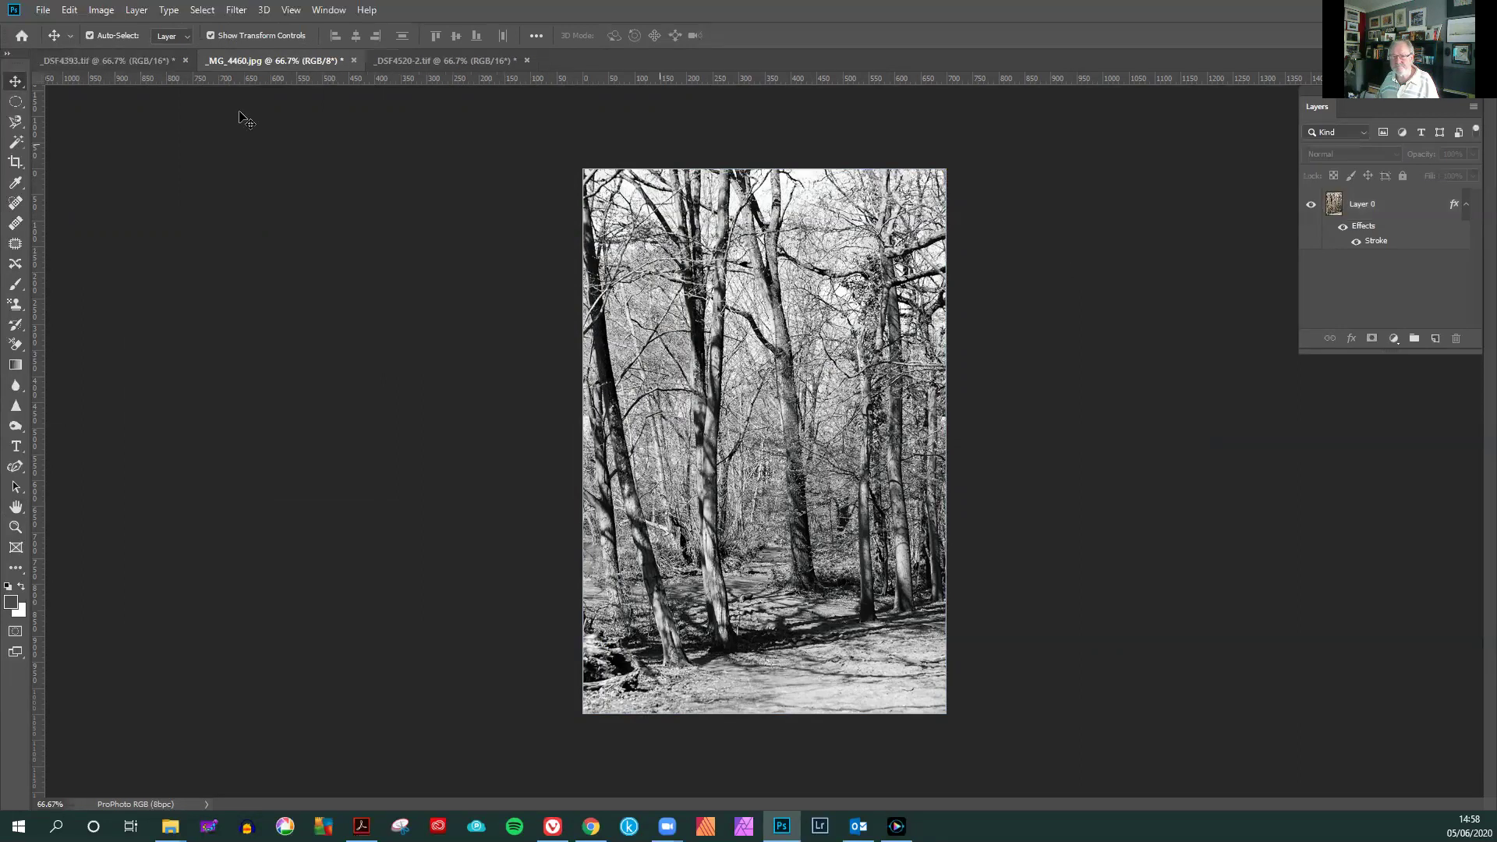
pyautogui.click(142, 64)
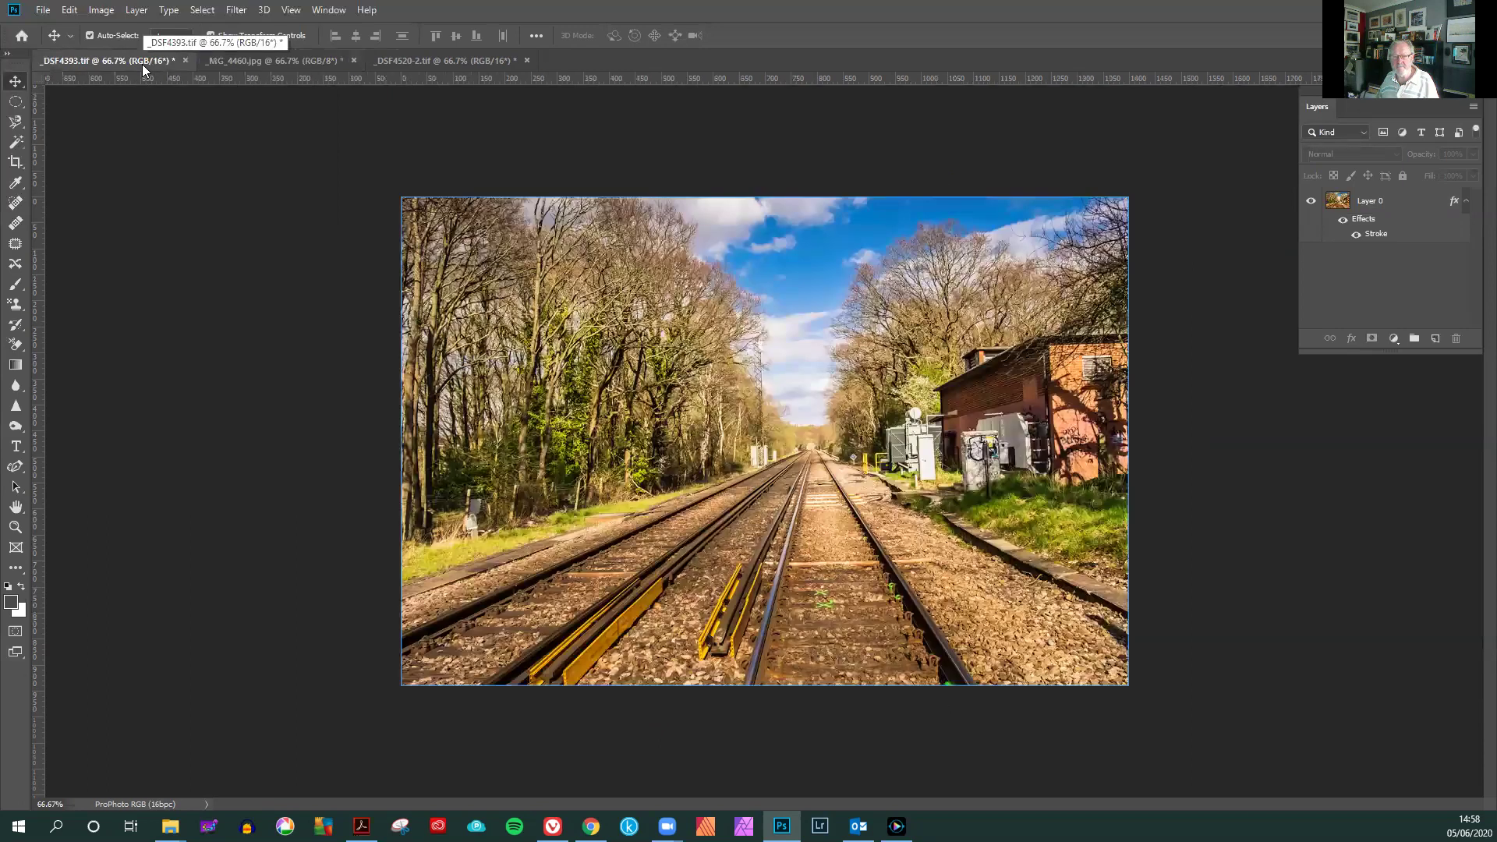
pyautogui.click(275, 61)
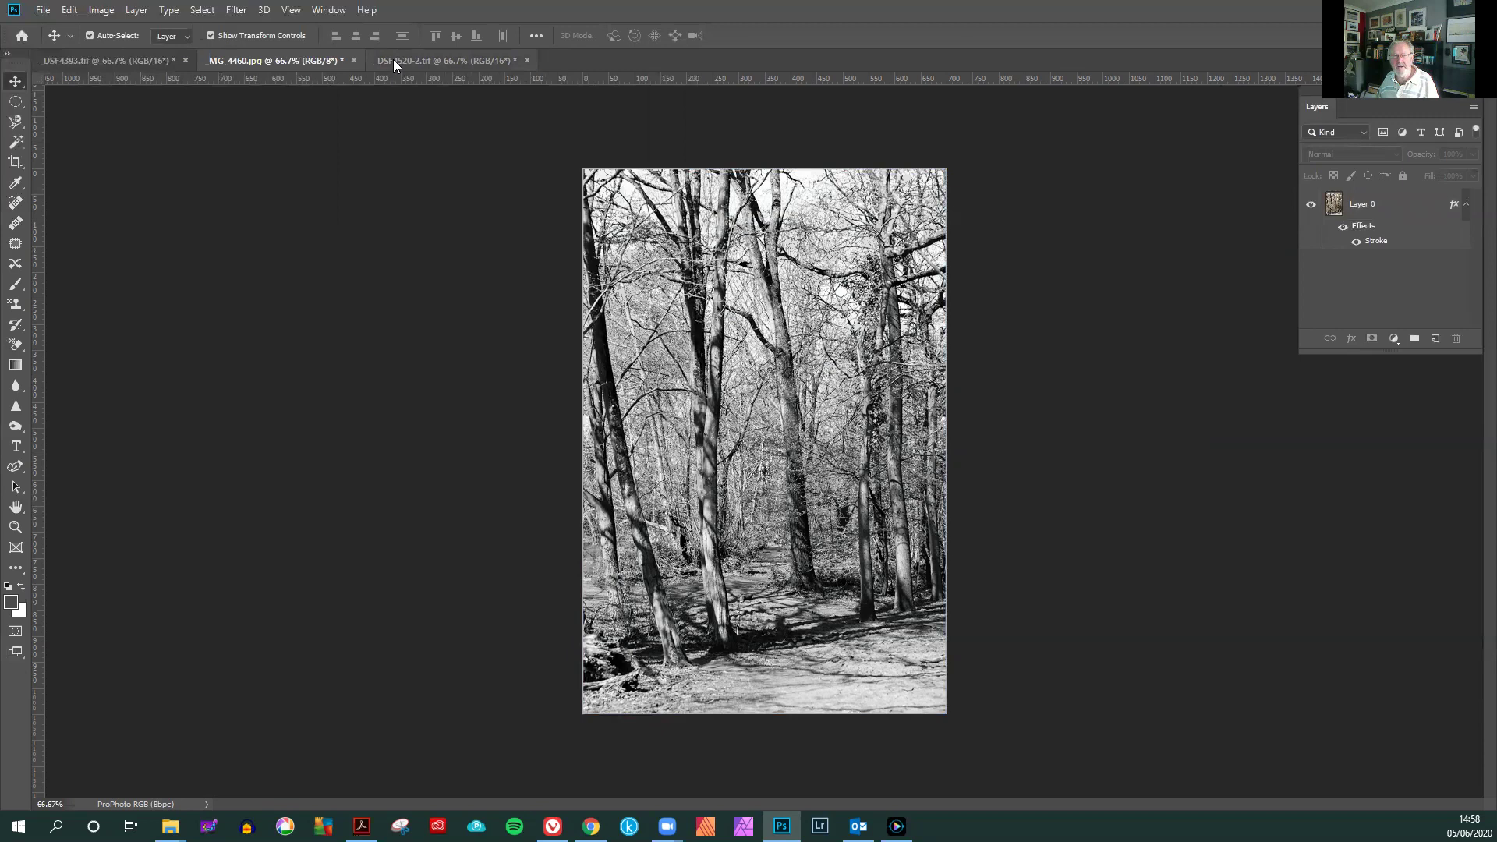
pyautogui.click(393, 60)
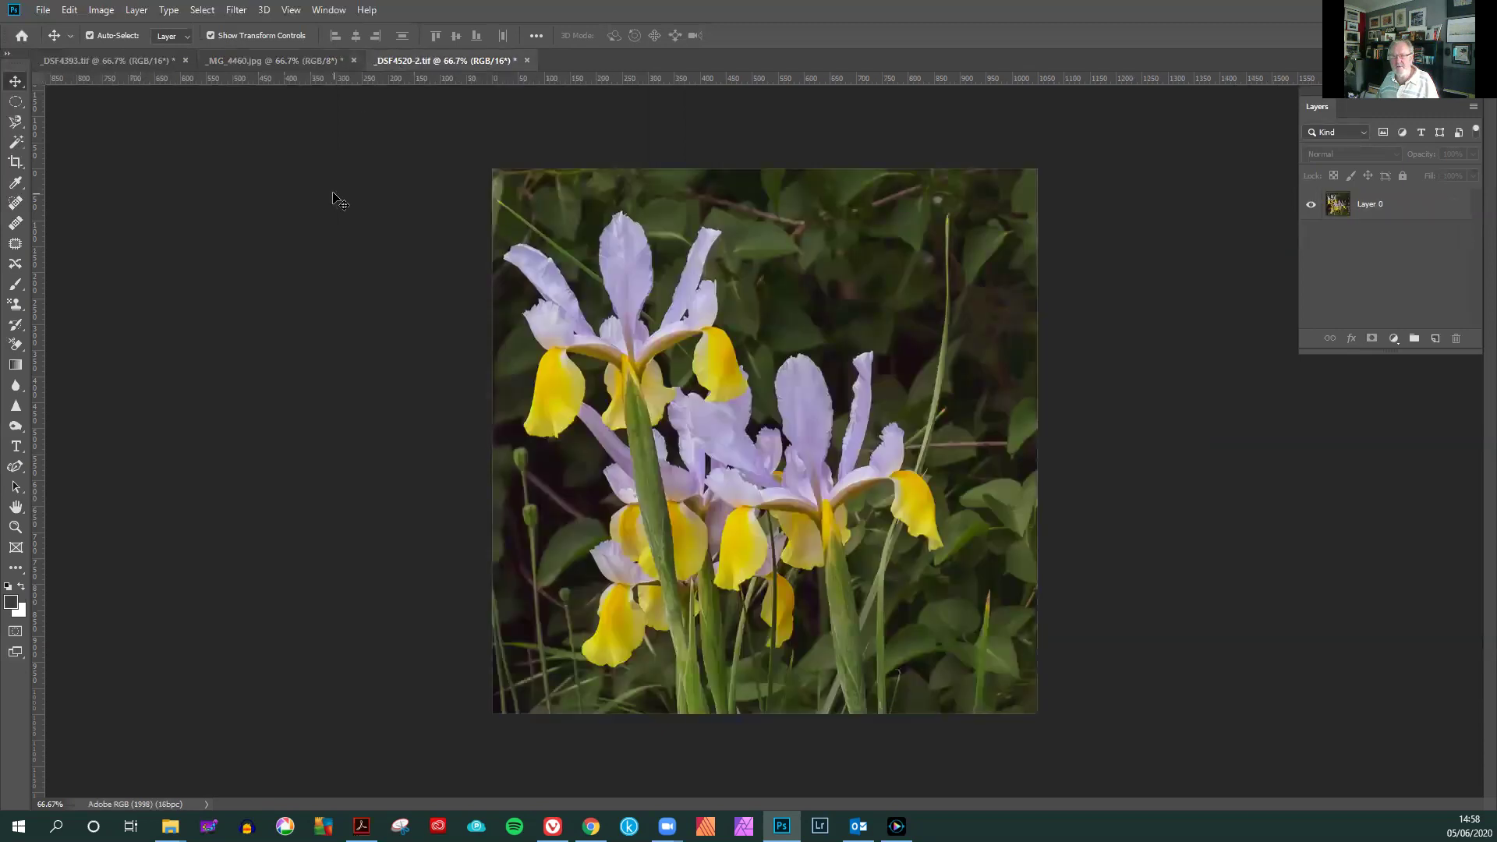